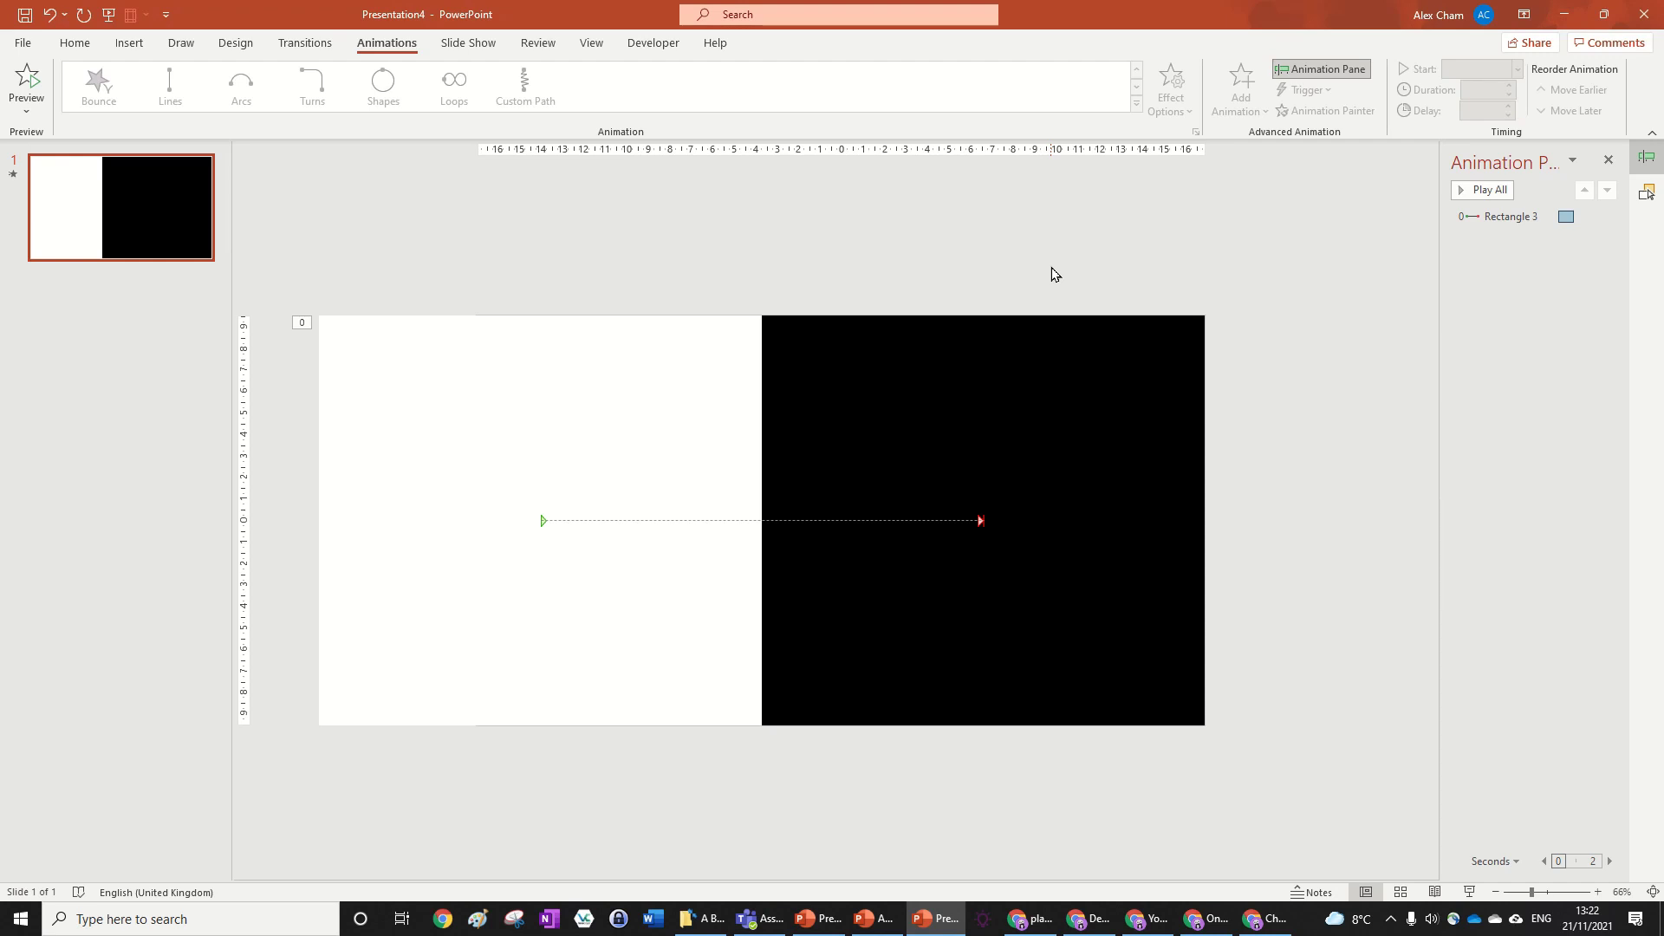
Step: Preview the finished CHAM ANIMATIONS split-slide animation with Play All
{"action": "left_click", "coordinate": [1487, 189]}
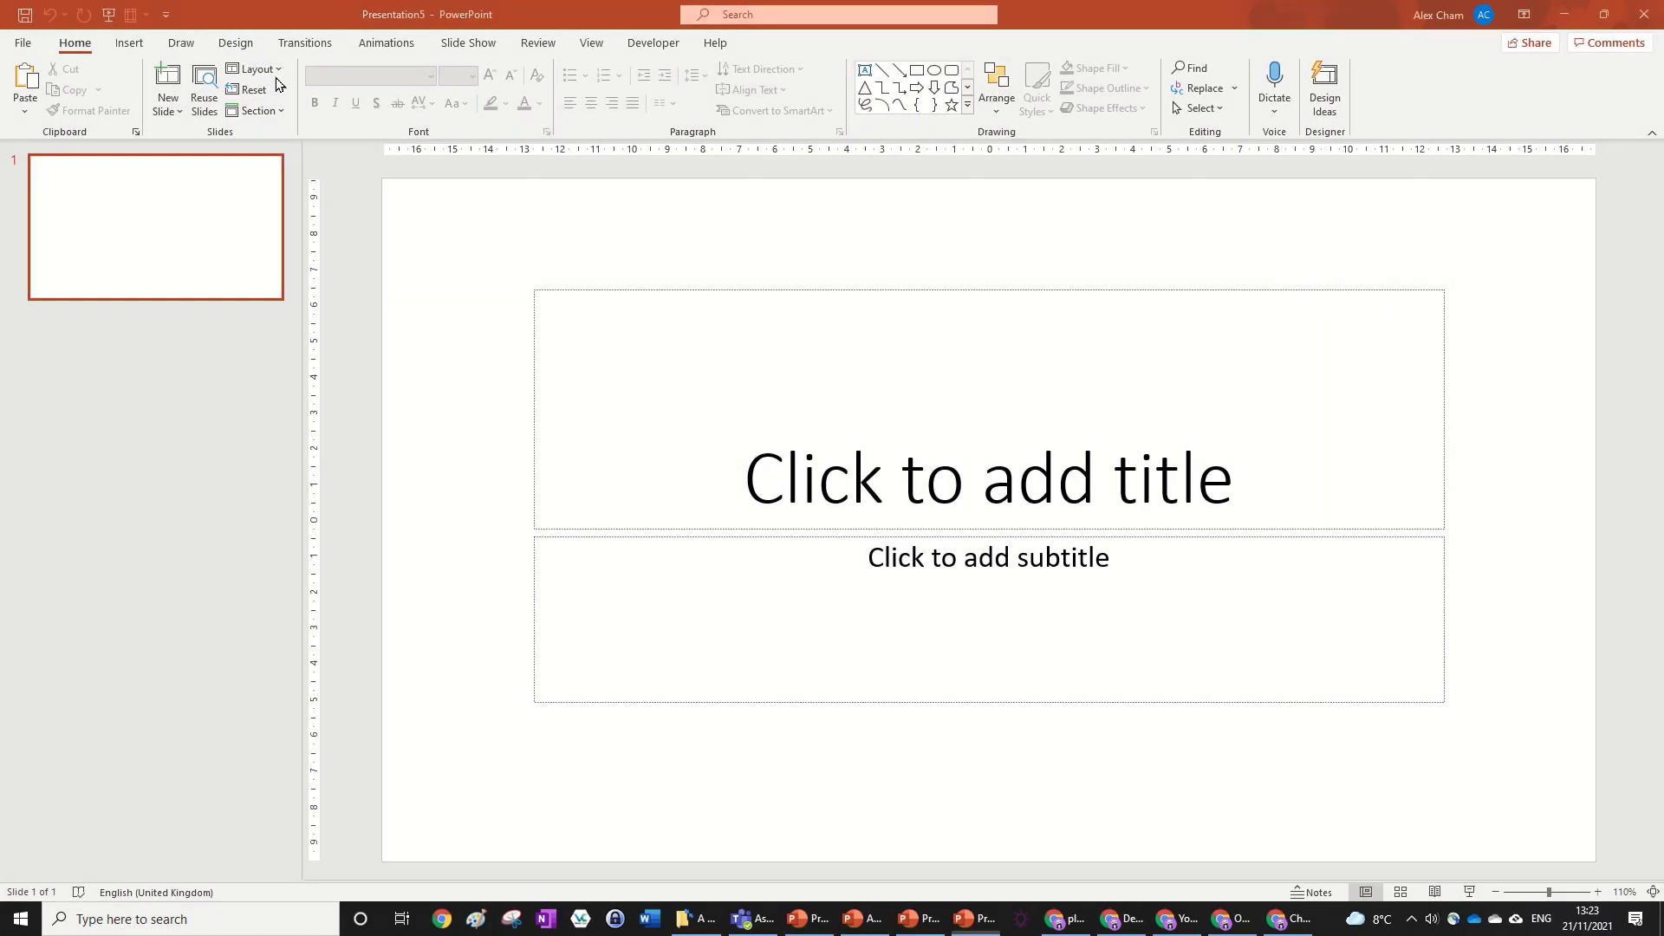
Step: Switch the slide to the Blank layout
{"action": "left_click", "coordinate": [256, 70]}
{"action": "left_click", "coordinate": [271, 312]}
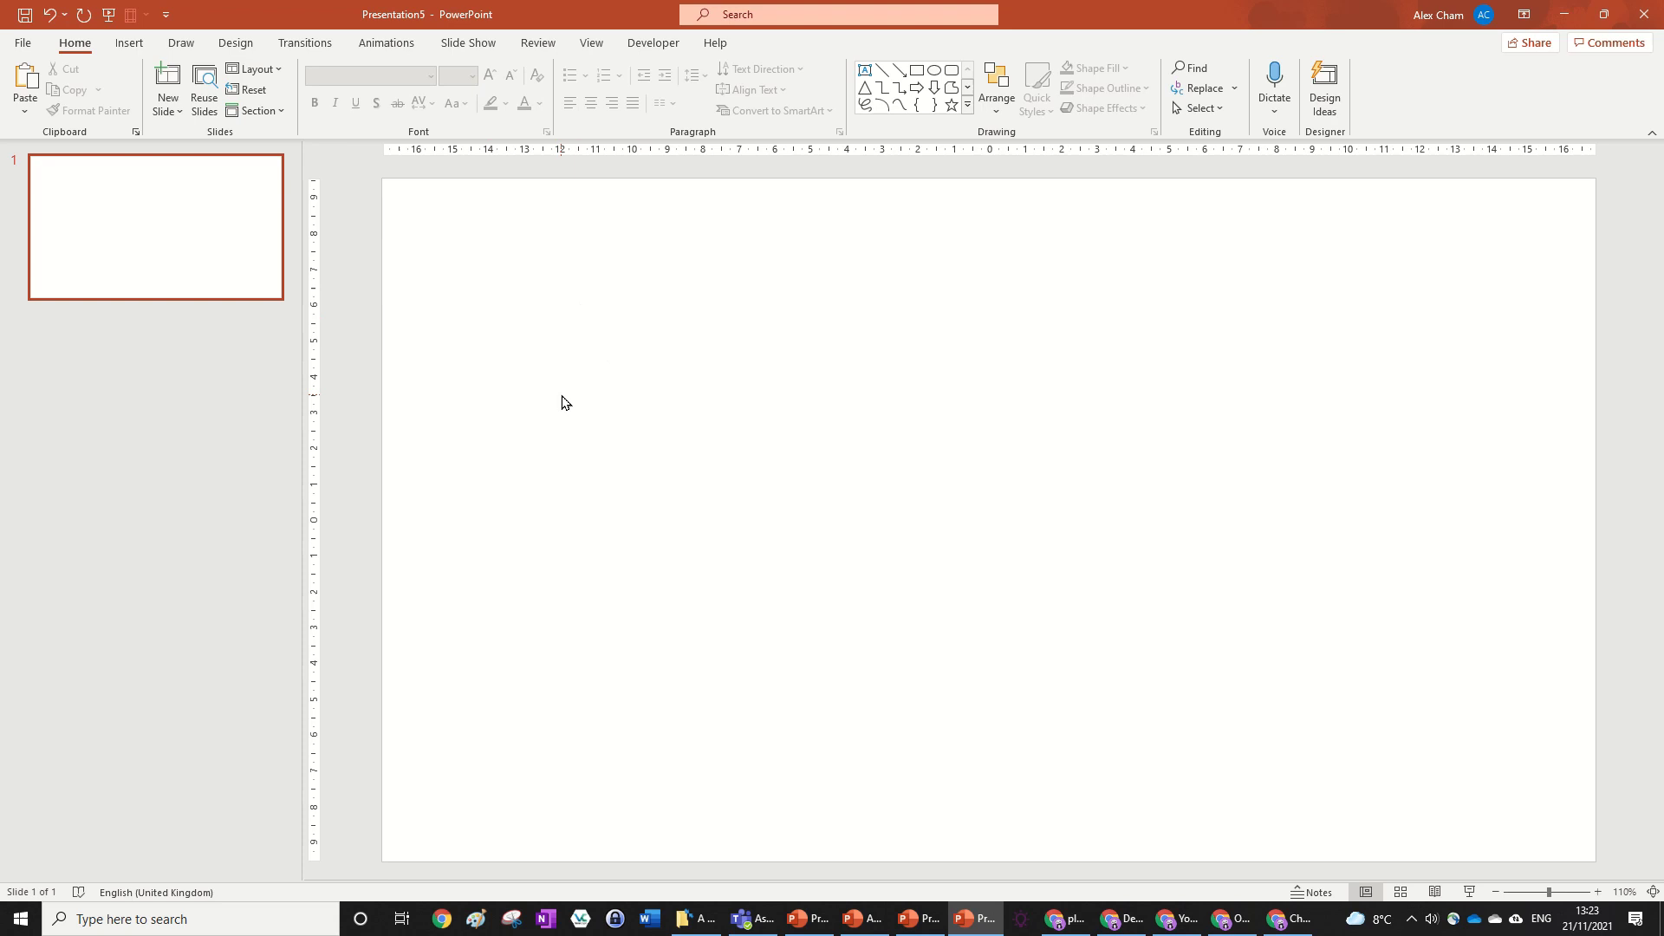
{"action": "scroll", "coordinate": [786, 390], "scroll_direction": "down", "scroll_amount": 4}
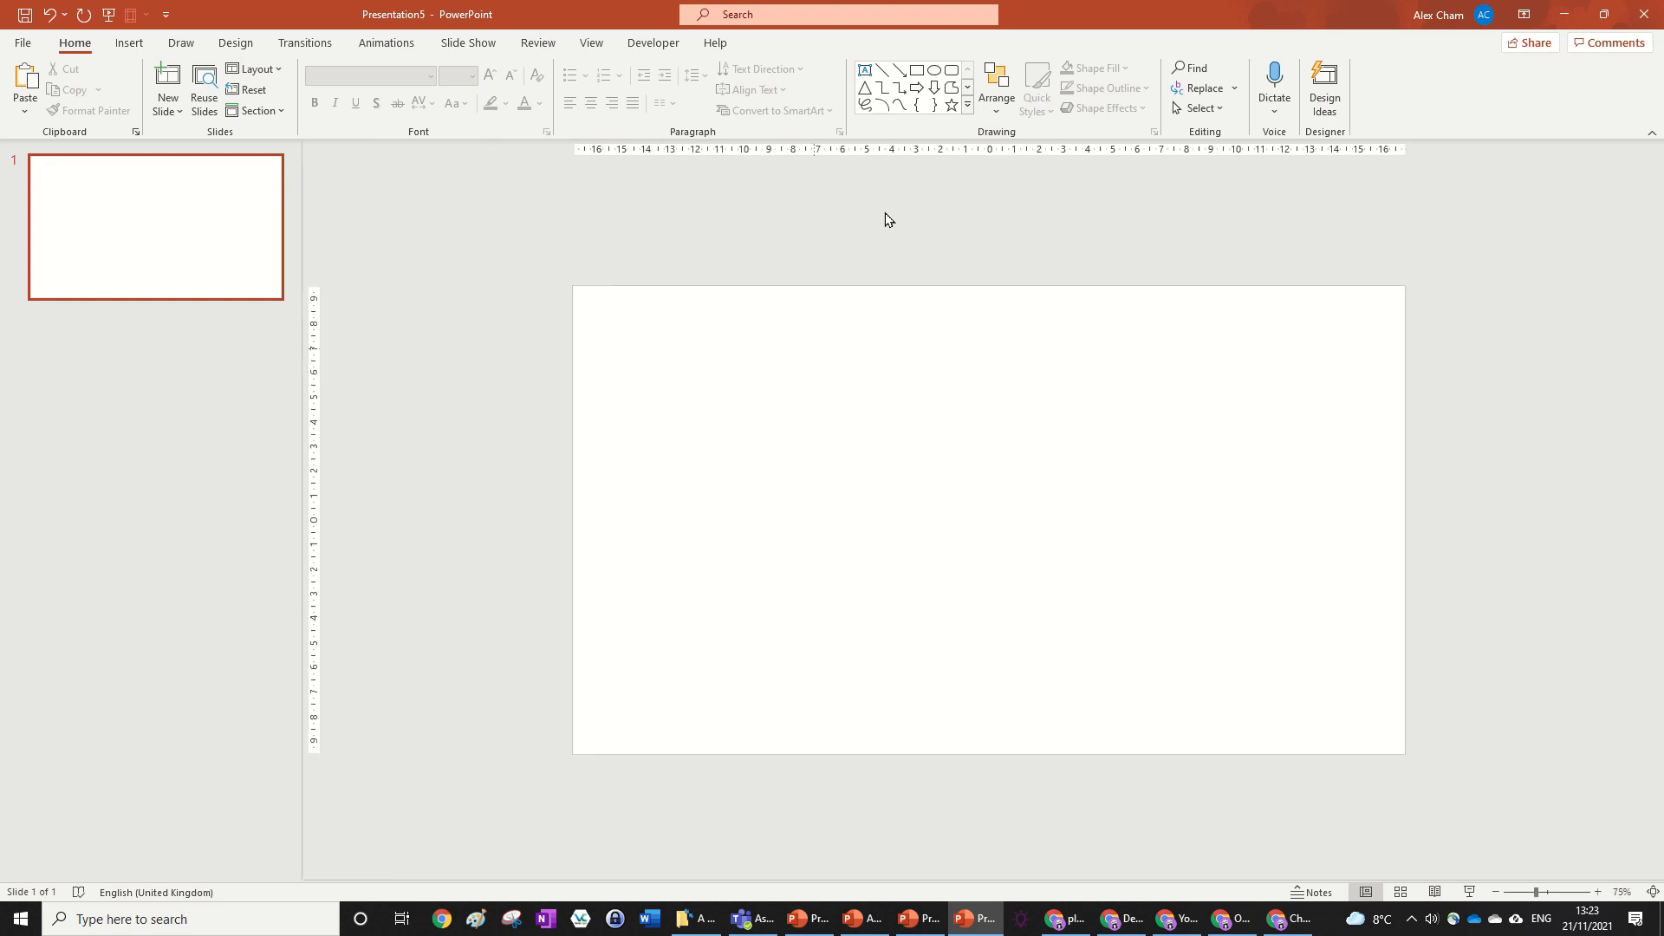
Step: Draw a white-filled rectangle covering the slide's left half
{"action": "left_click", "coordinate": [919, 71]}
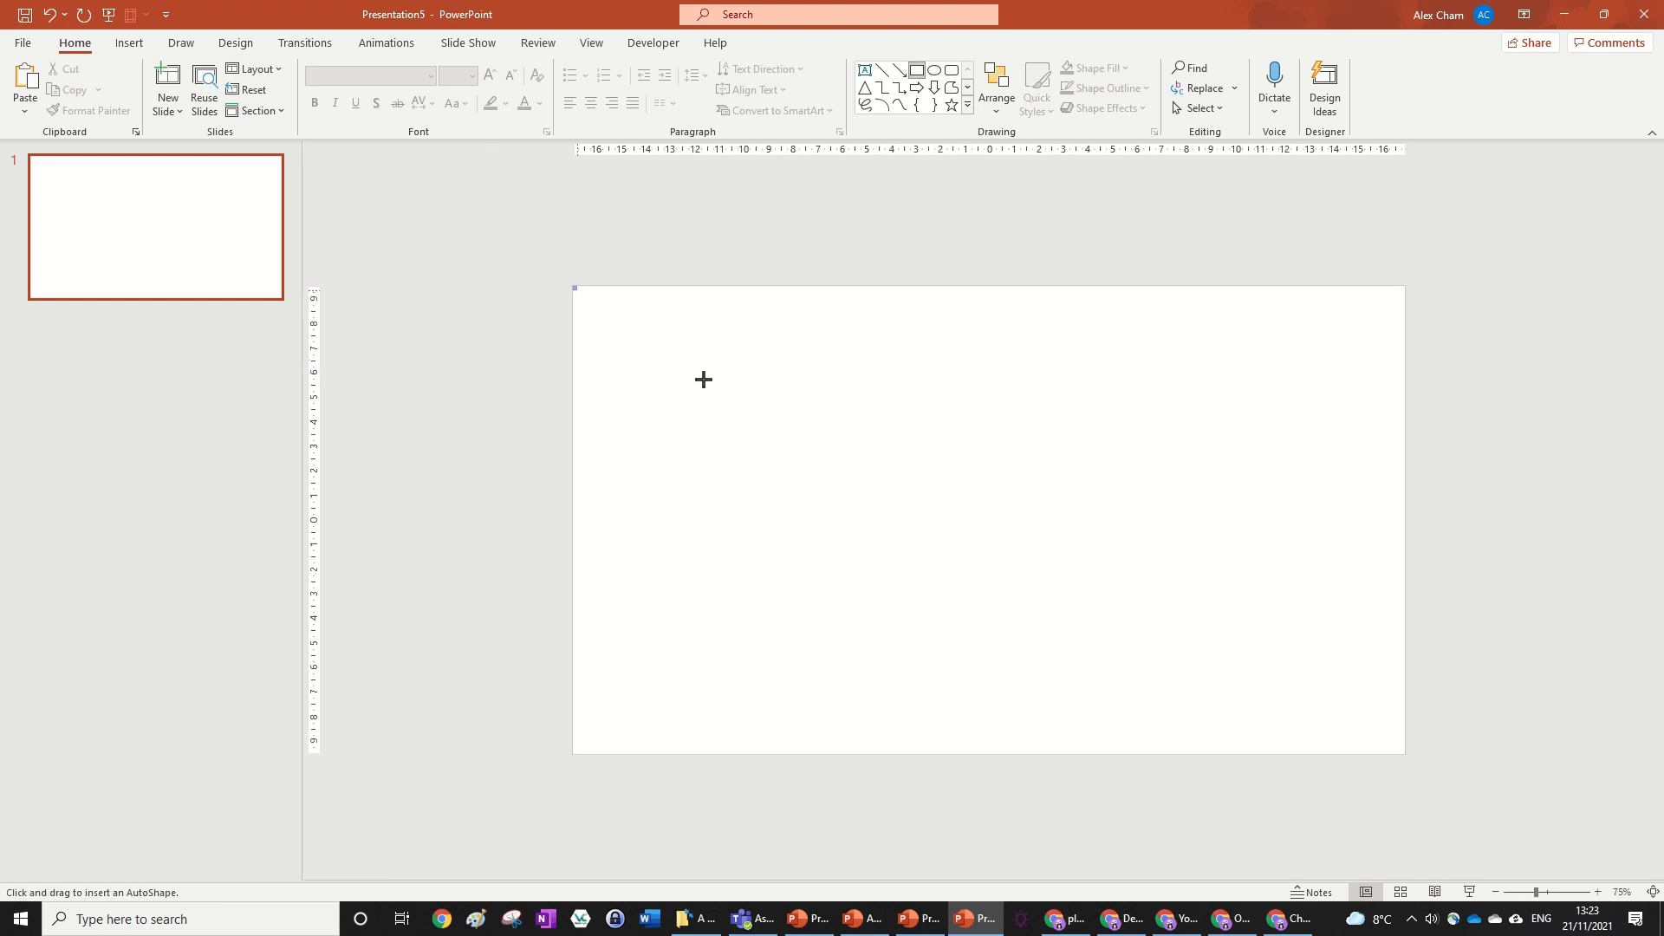
{"action": "left_click_drag", "start_coordinate": [573, 287], "coordinate": [903, 754]}
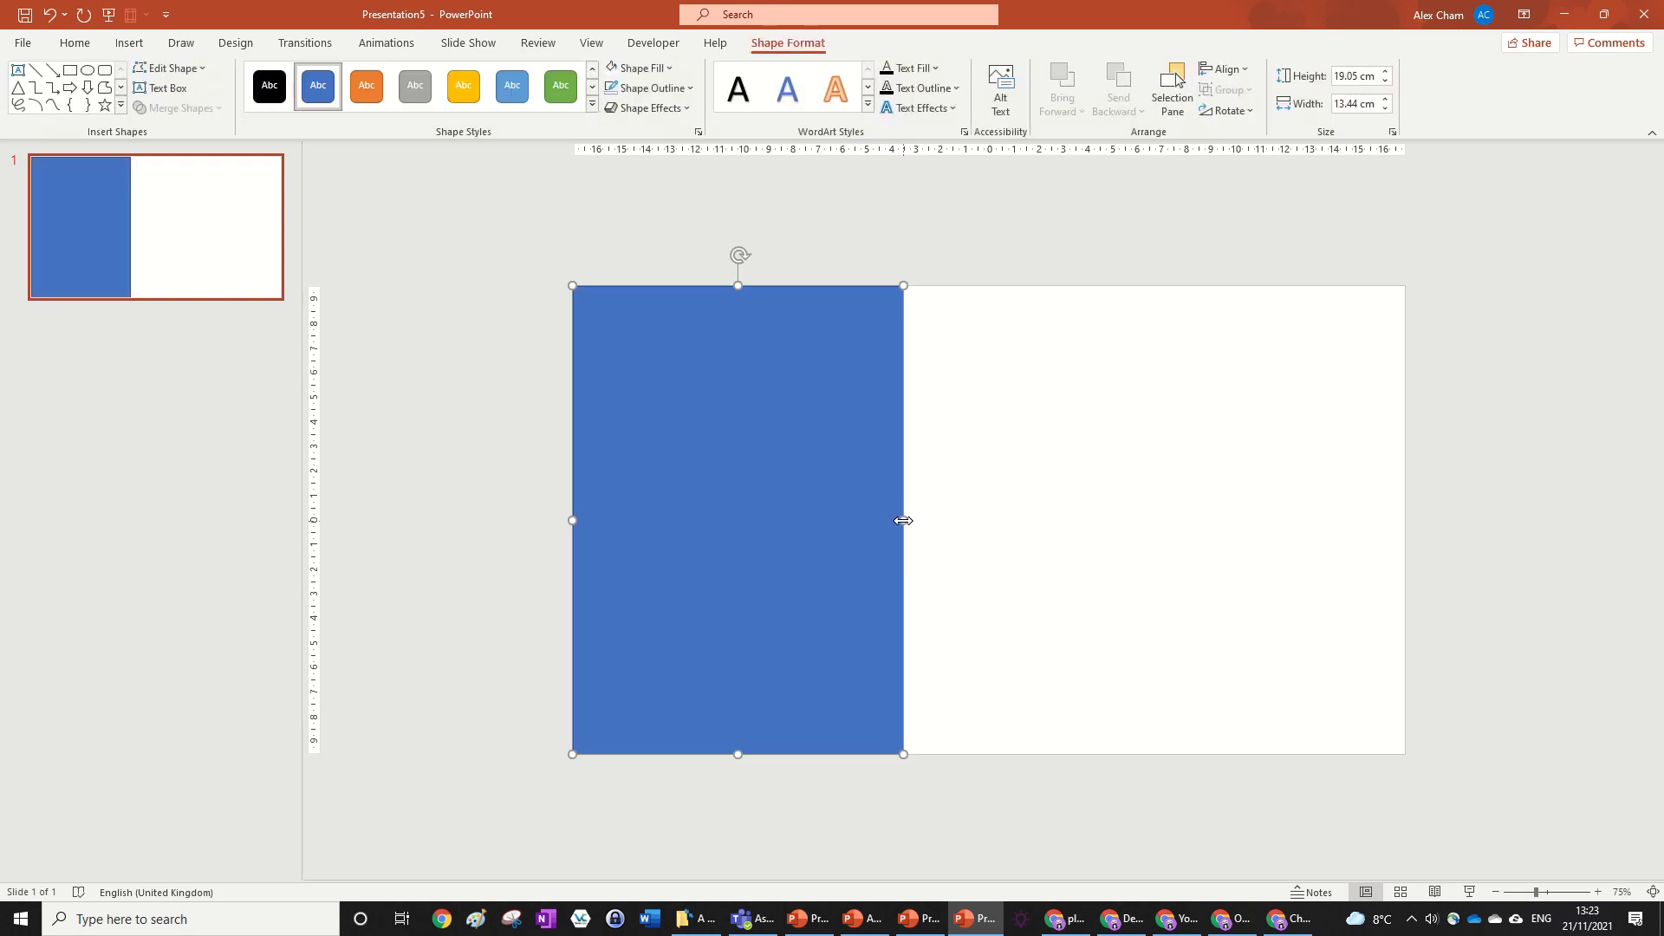
{"action": "mouse_move", "coordinate": [903, 519]}
{"action": "left_mouse_down"}
{"action": "mouse_move", "coordinate": [947, 520]}
{"action": "mouse_move", "coordinate": [901, 522]}
{"action": "left_mouse_up"}
{"action": "left_click", "coordinate": [631, 68]}
{"action": "left_click", "coordinate": [617, 92]}
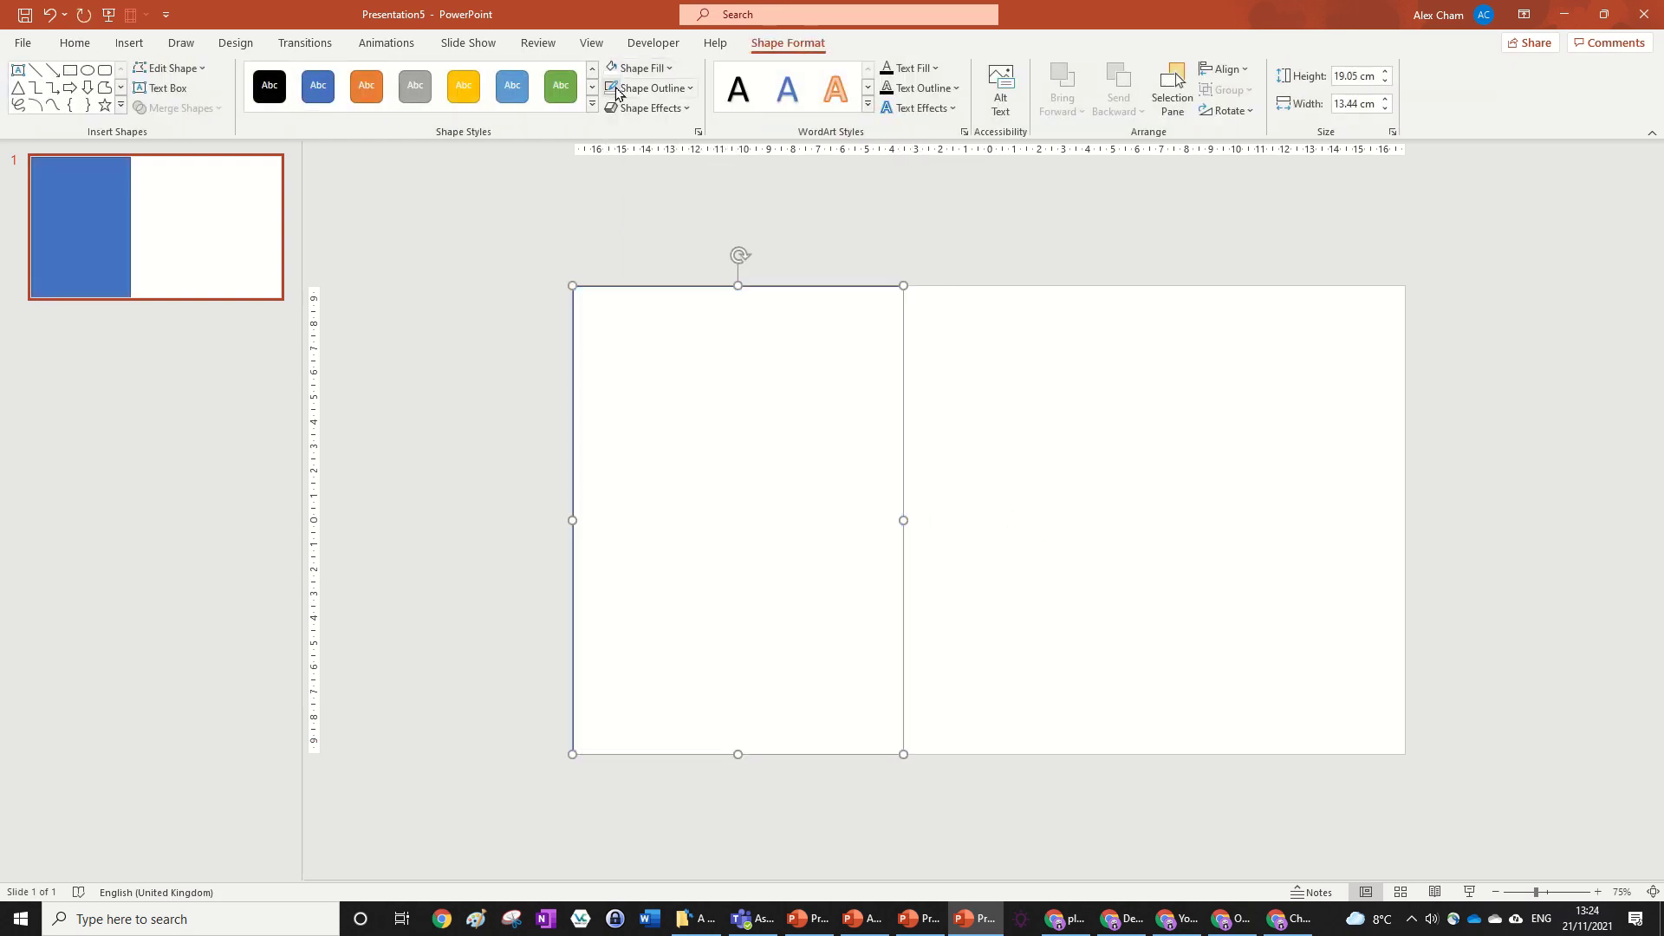
Step: Set the slide background to solid black
{"action": "left_click", "coordinate": [236, 43]}
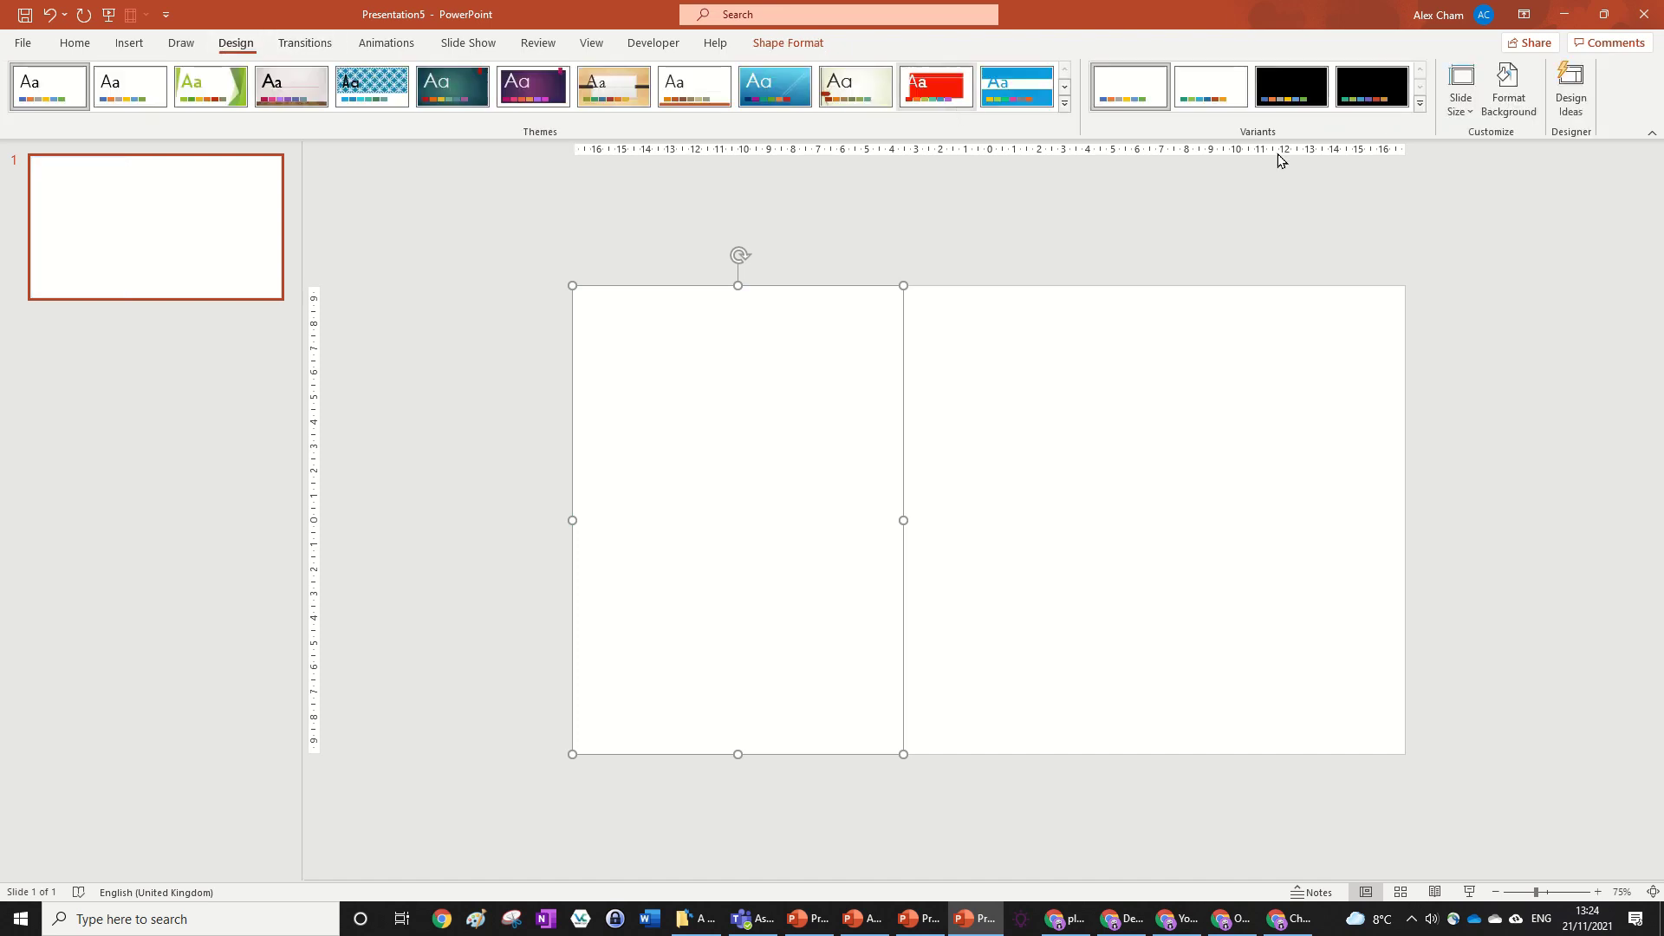
{"action": "left_click", "coordinate": [1487, 93]}
{"action": "left_click", "coordinate": [1624, 368]}
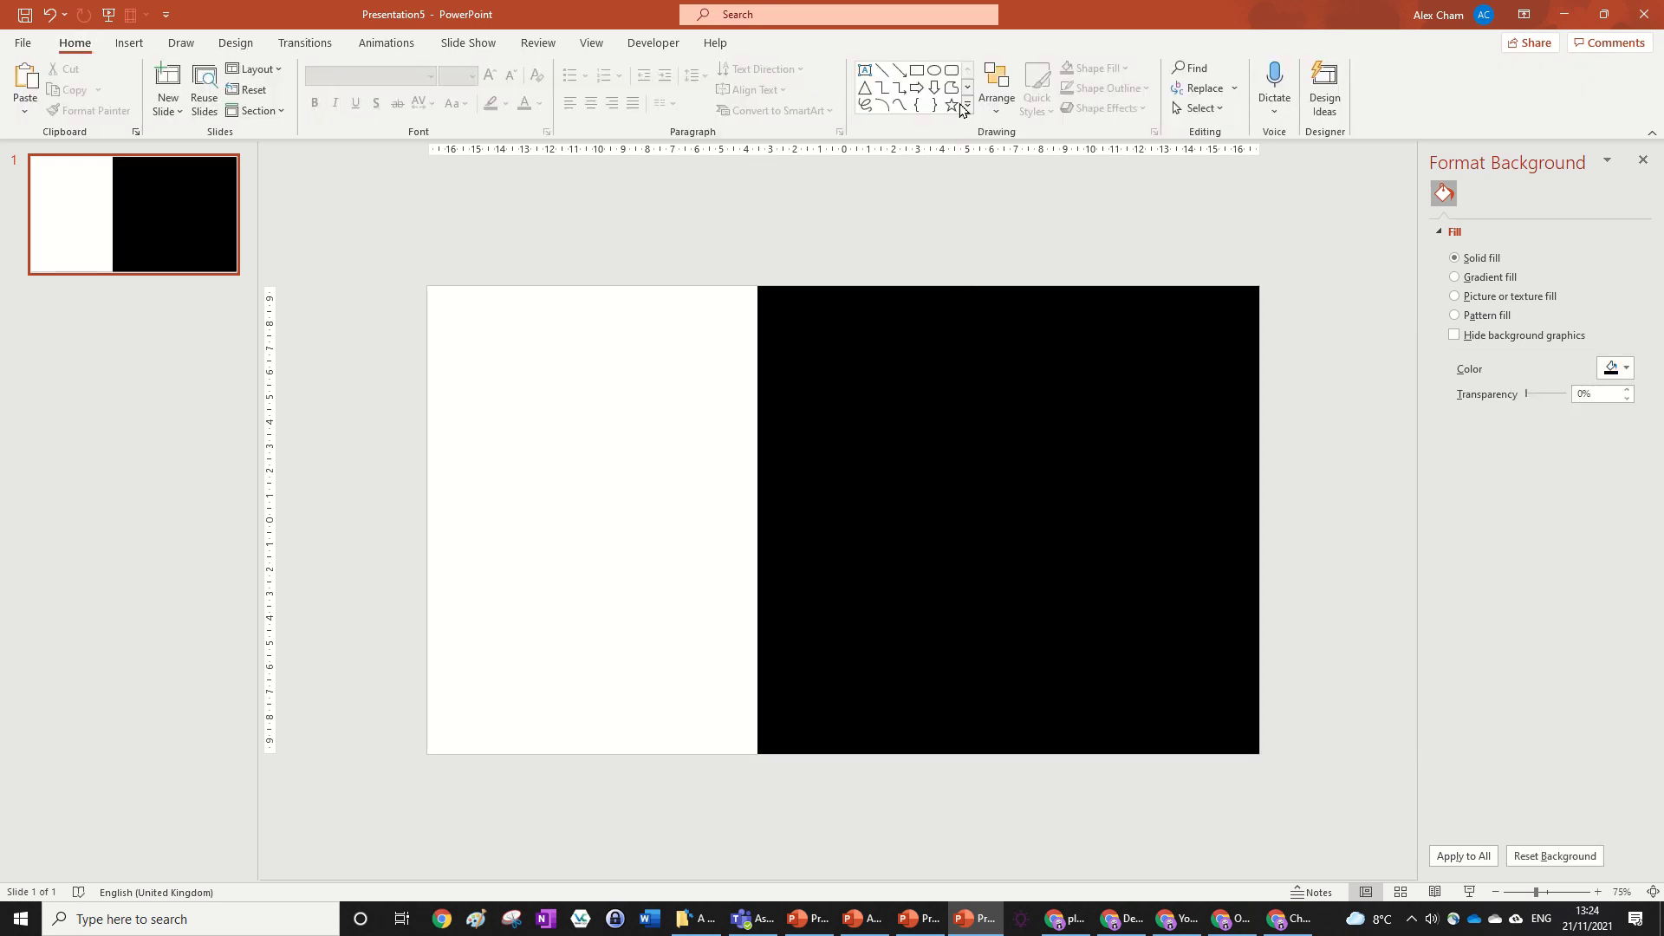
Step: Insert a text box above the slide reading 'CHAM ANIMATIONS'
{"action": "left_click", "coordinate": [864, 70]}
{"action": "left_click", "coordinate": [590, 516]}
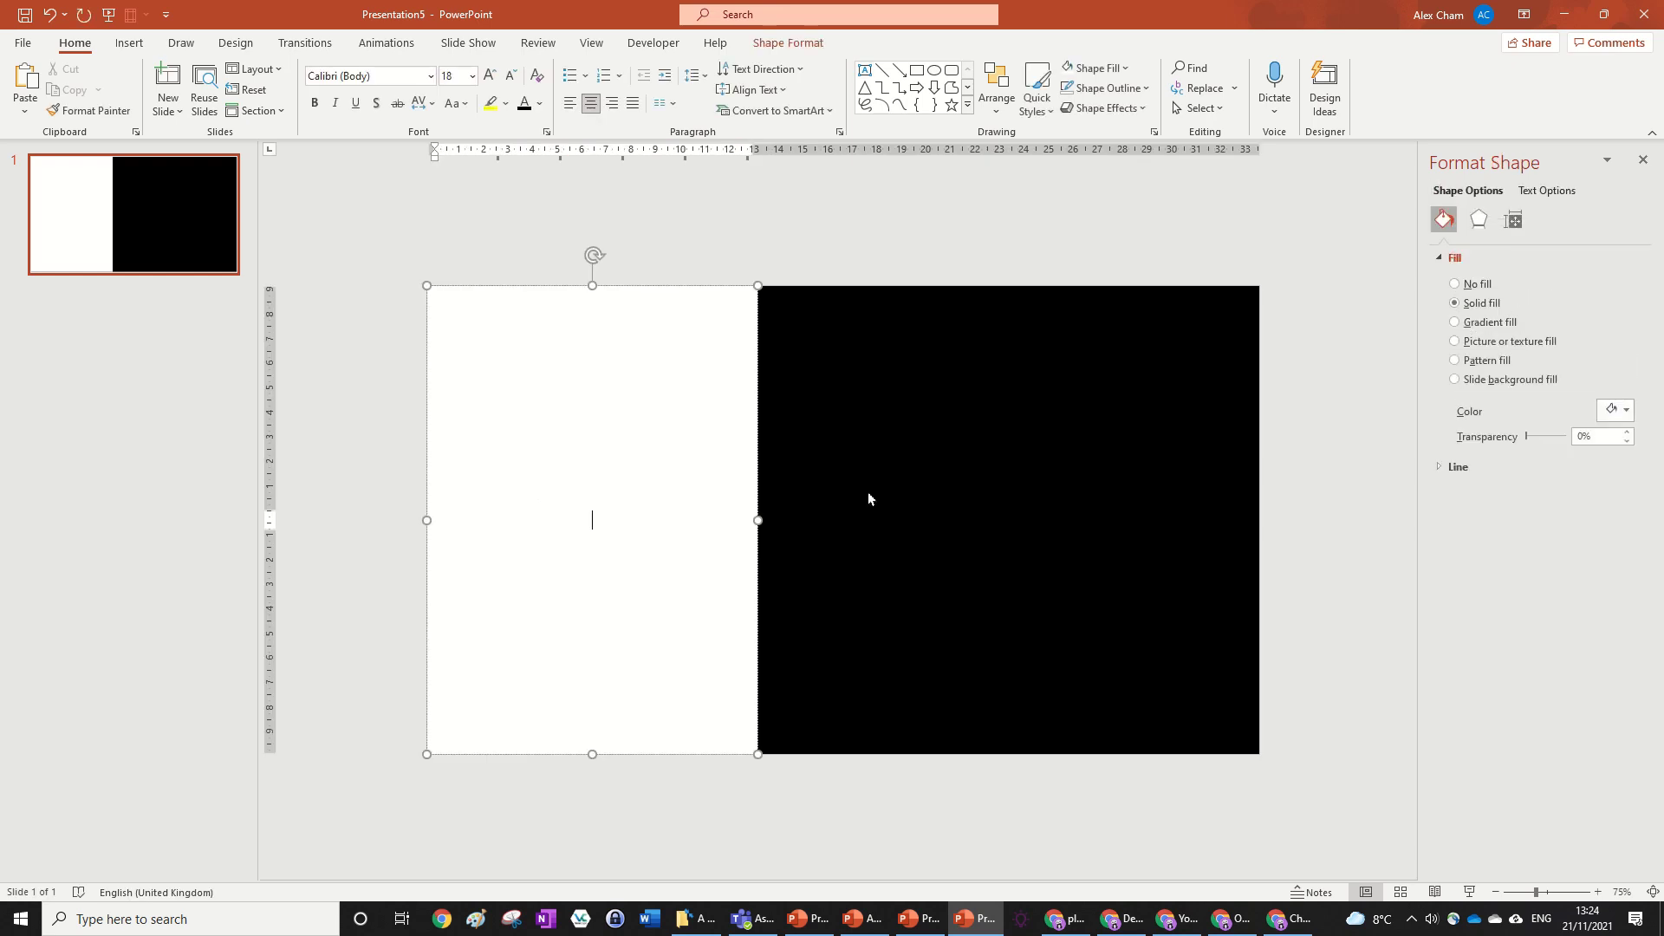
{"action": "left_click", "coordinate": [967, 234]}
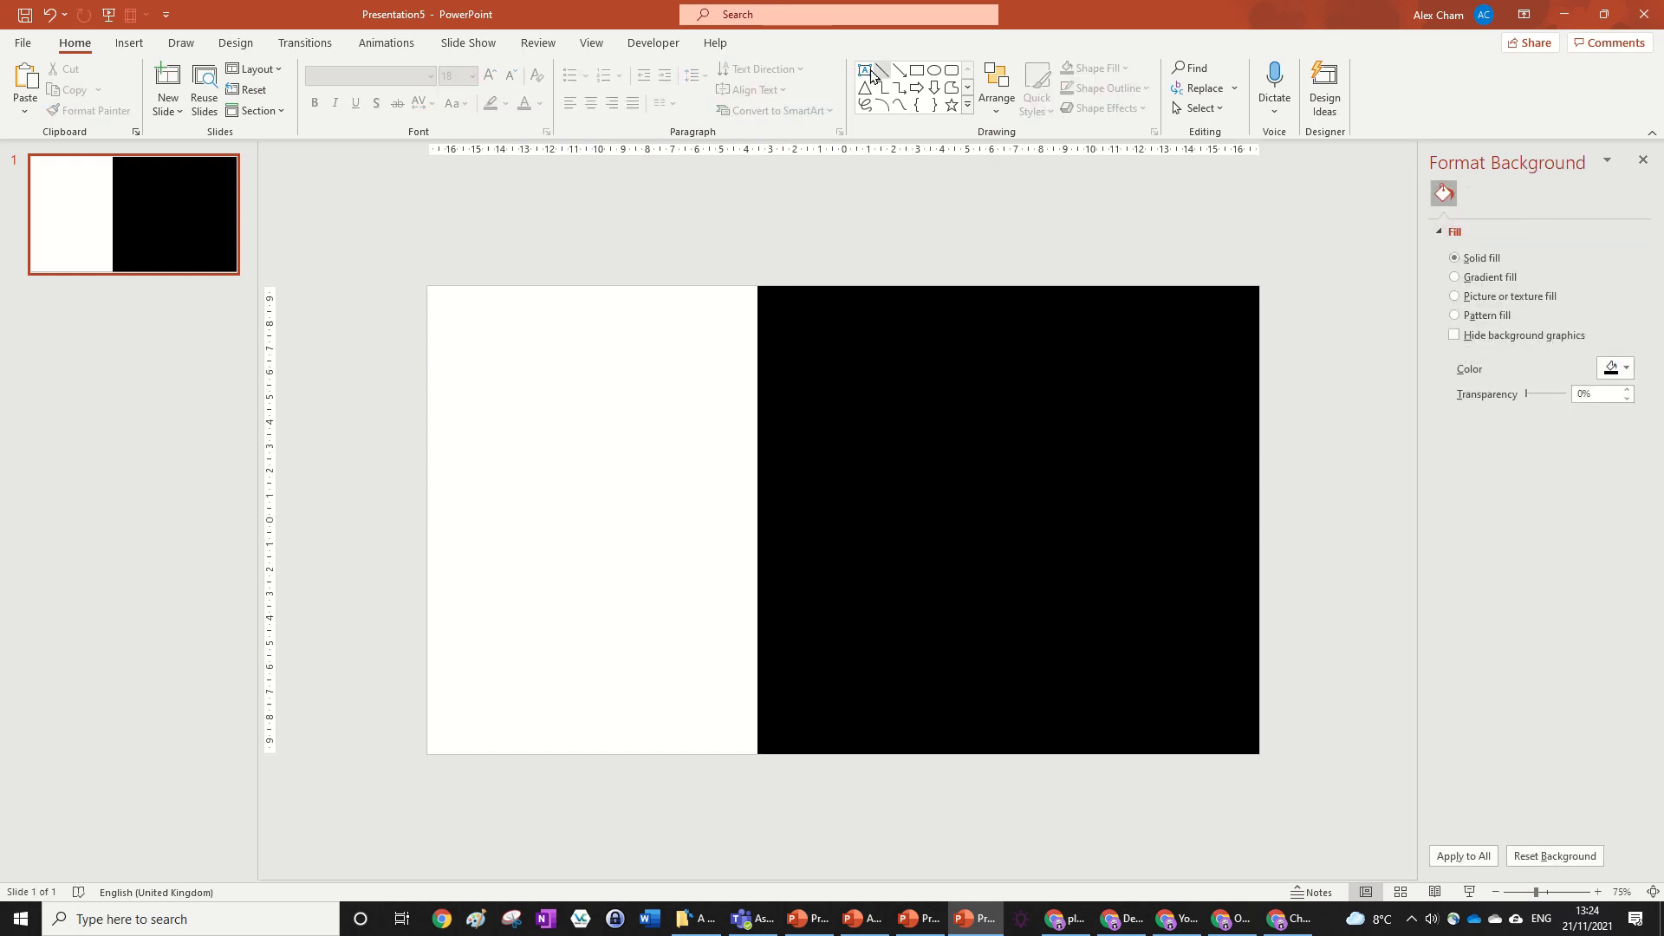
{"action": "left_click", "coordinate": [865, 70]}
{"action": "left_click", "coordinate": [730, 198]}
{"action": "type", "text": "C"}
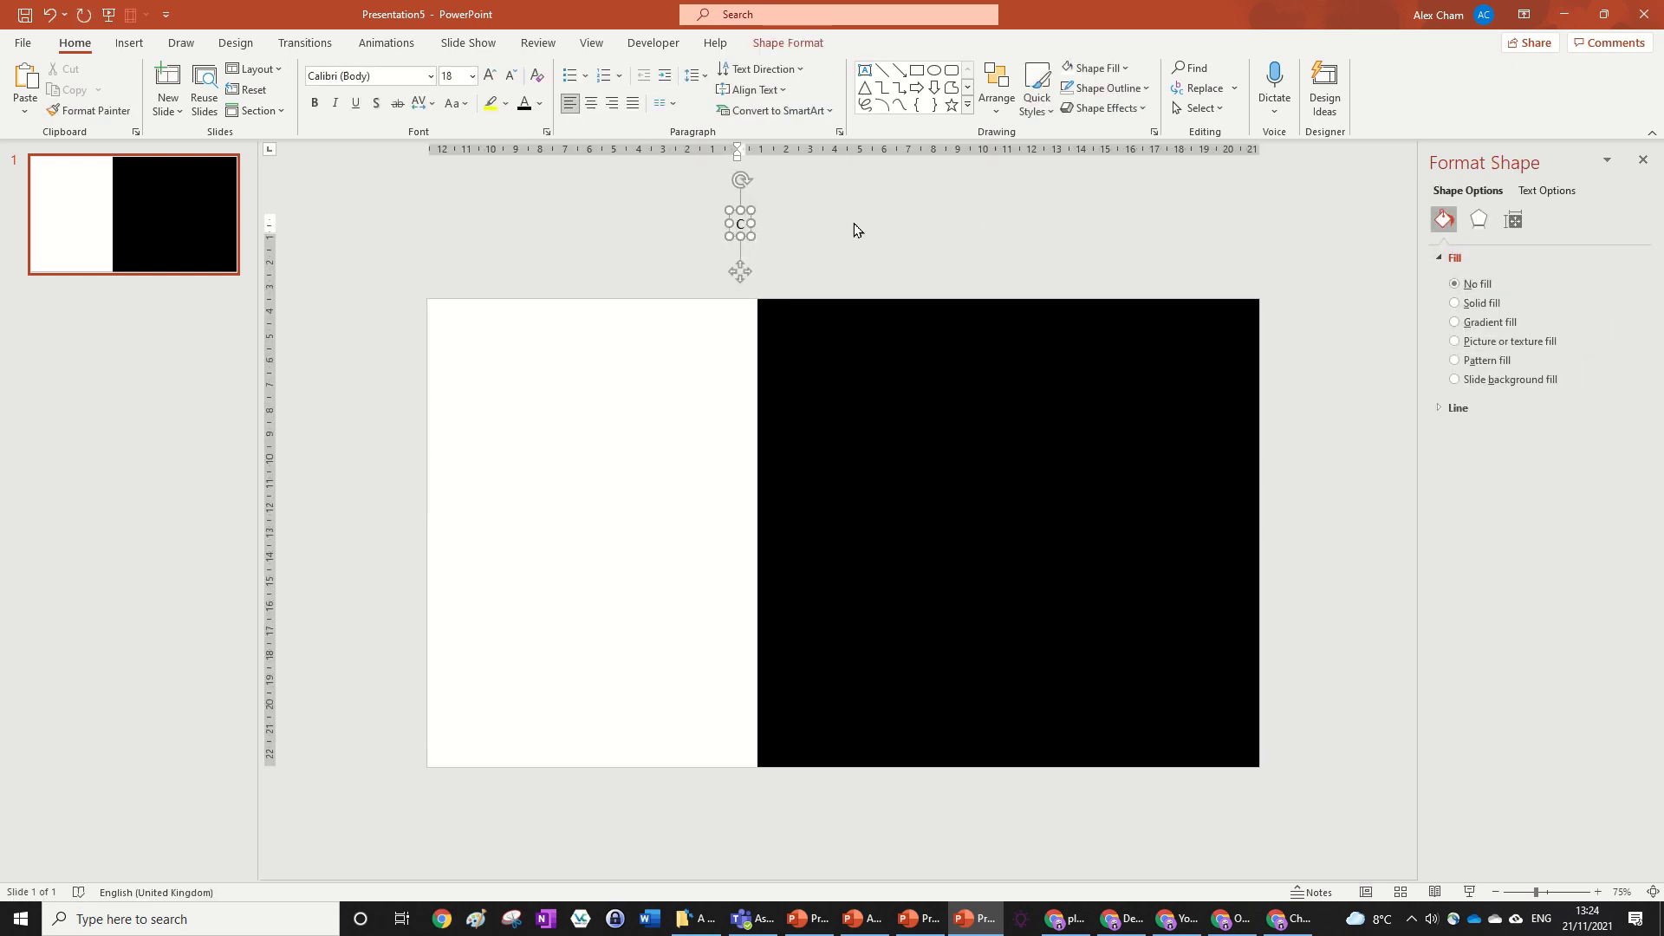
{"action": "type", "text": "HAM"}
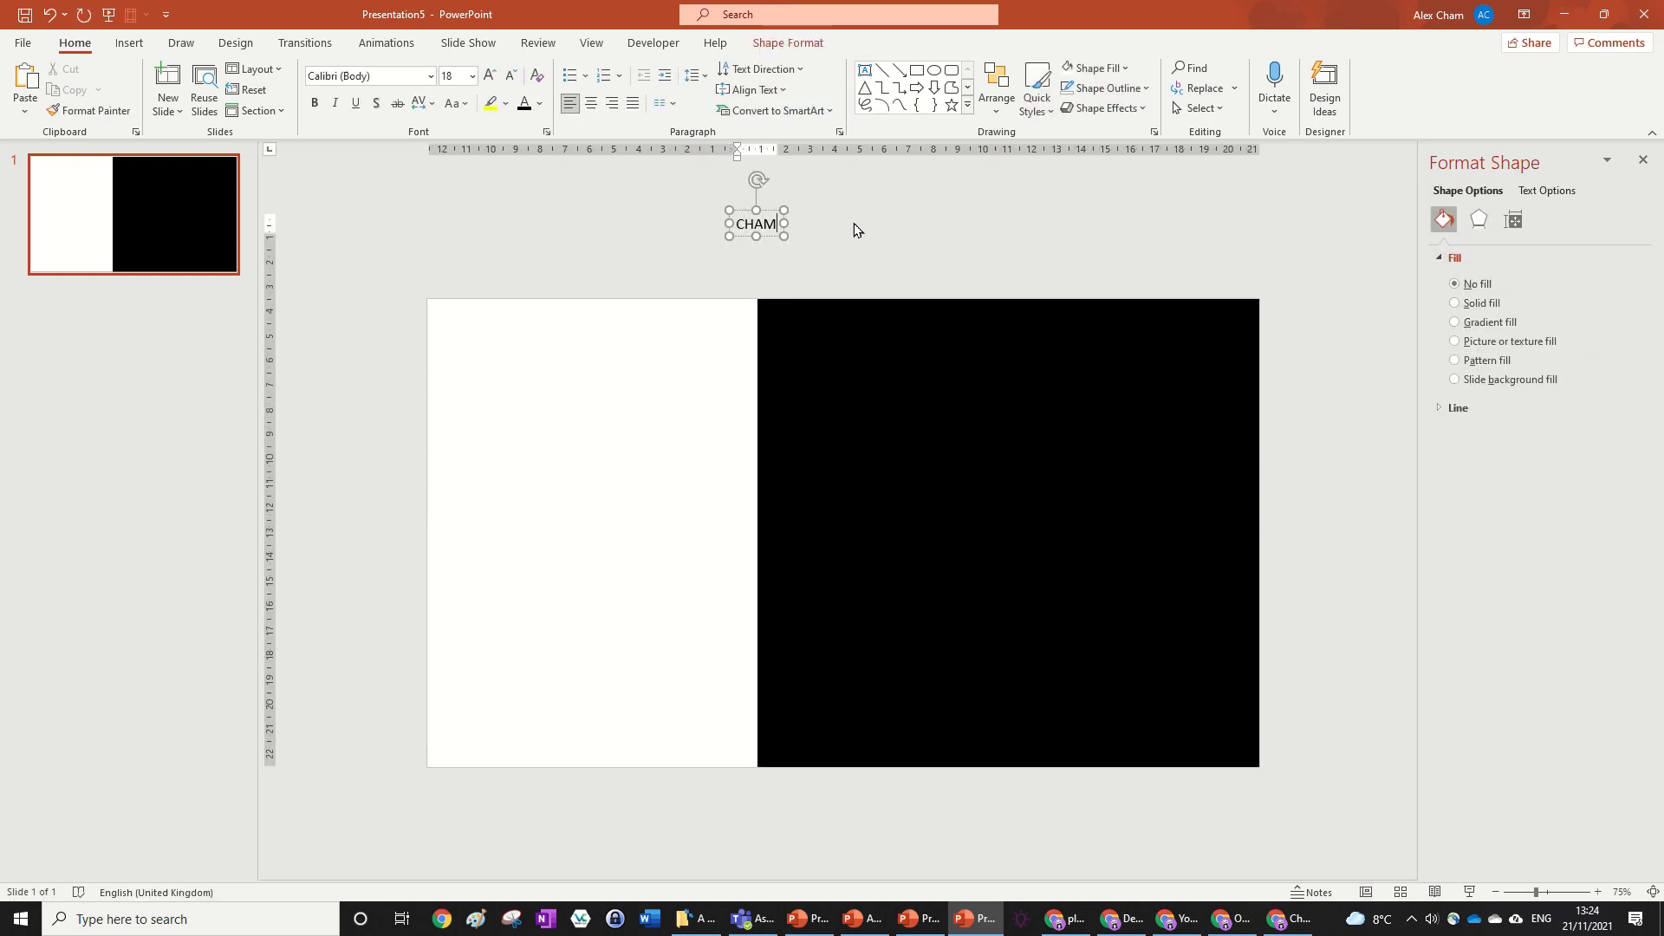
{"action": "left_click", "coordinate": [769, 210]}
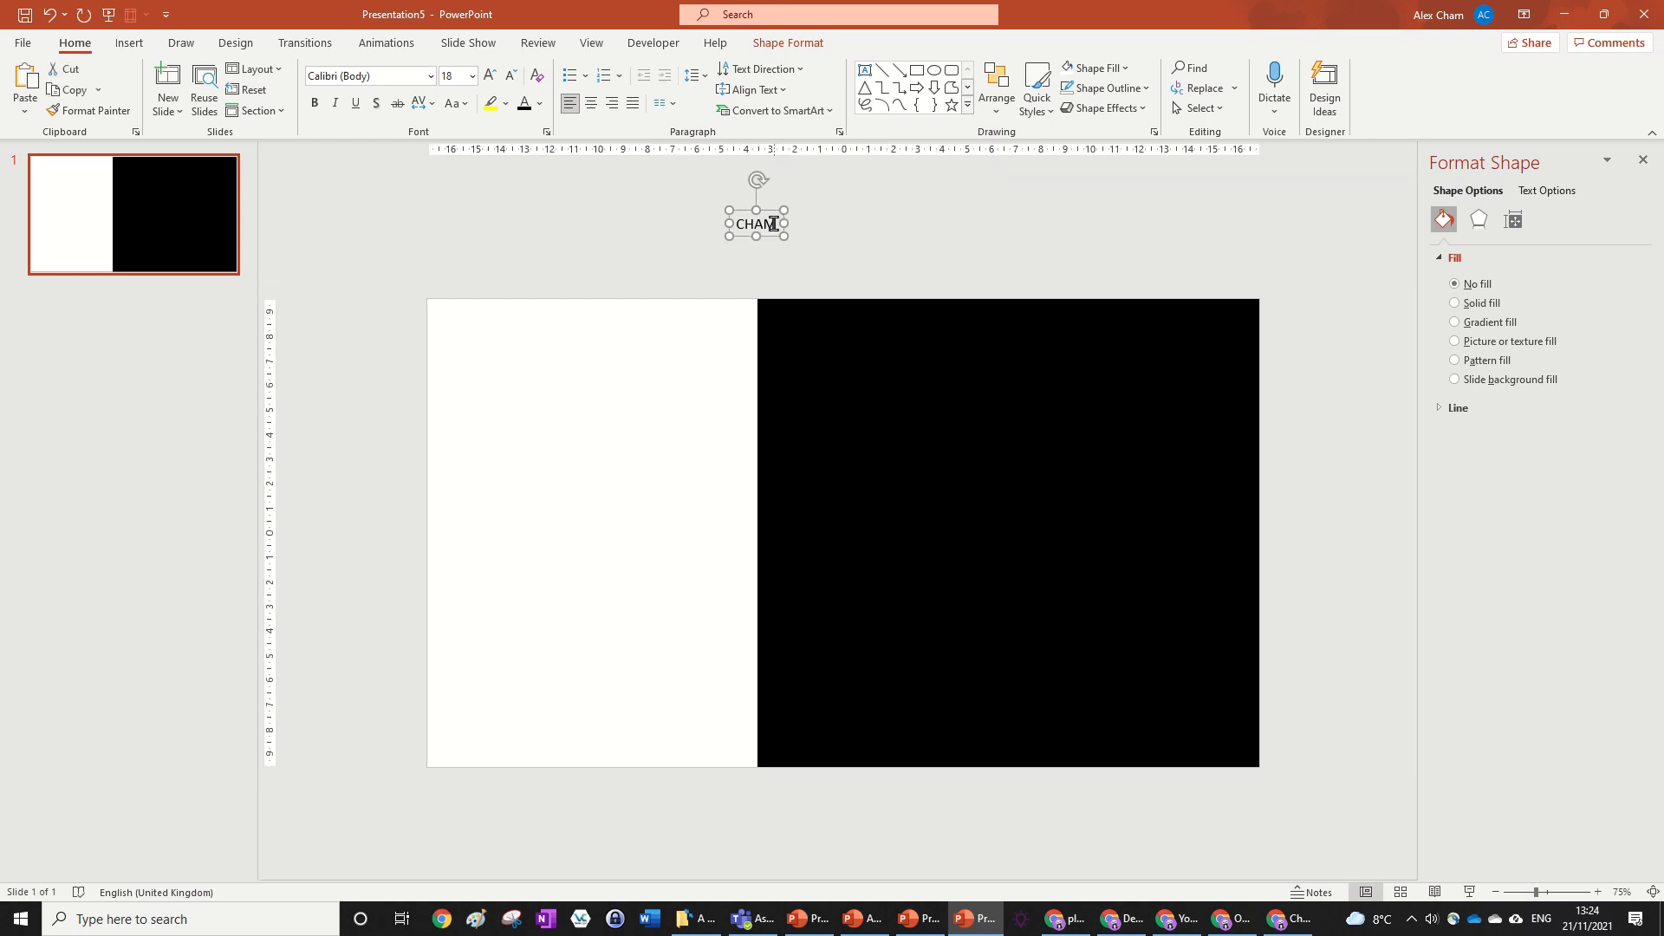
{"action": "left_click", "coordinate": [773, 225]}
{"action": "type", "text": "ANIMATIONS"}
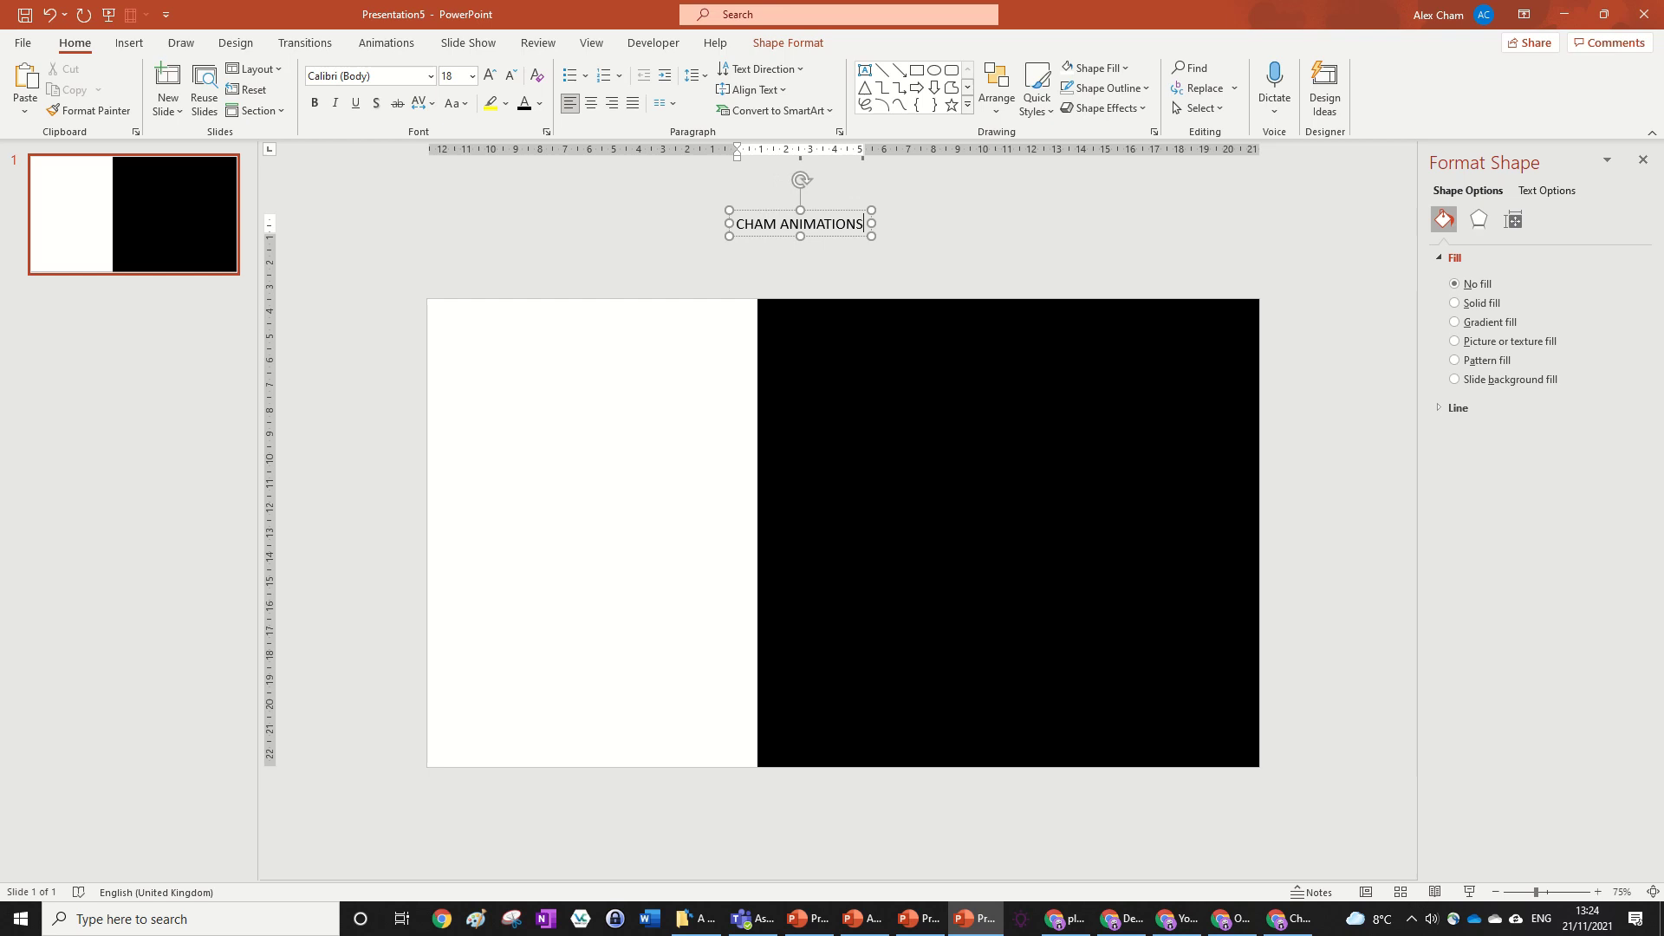
Step: Format the text as Impact at size 115 and move it onto the slide
{"action": "left_click", "coordinate": [820, 206]}
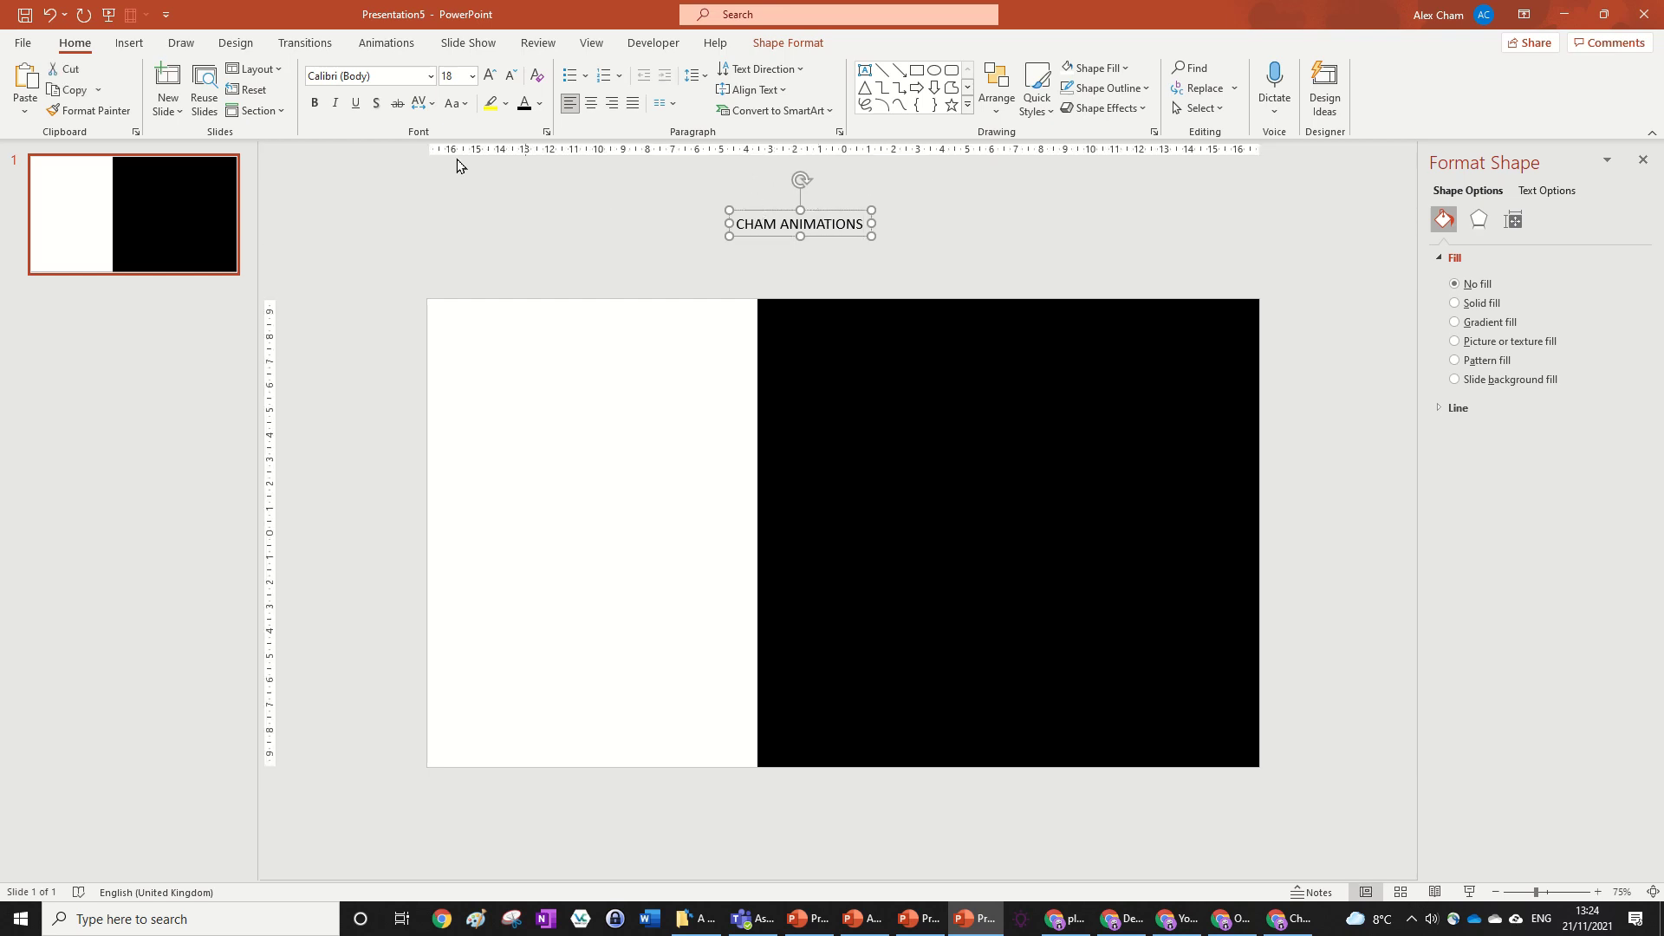
{"action": "left_click", "coordinate": [377, 76]}
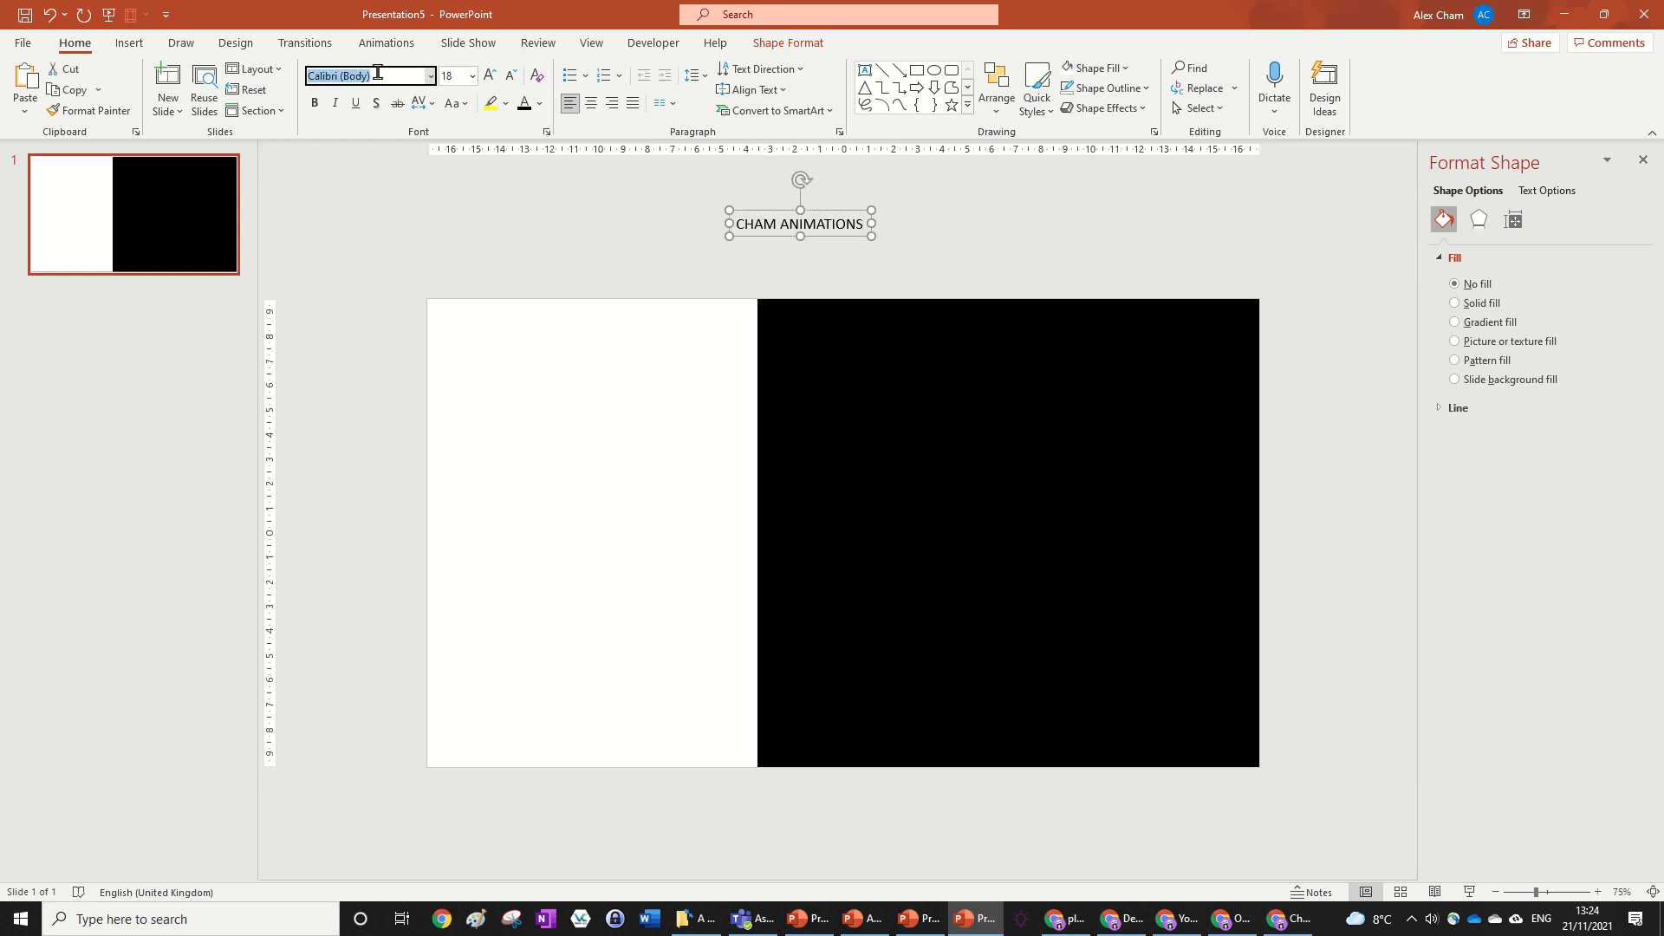
{"action": "type", "text": "Impact"}
{"action": "key", "text": "Return"}
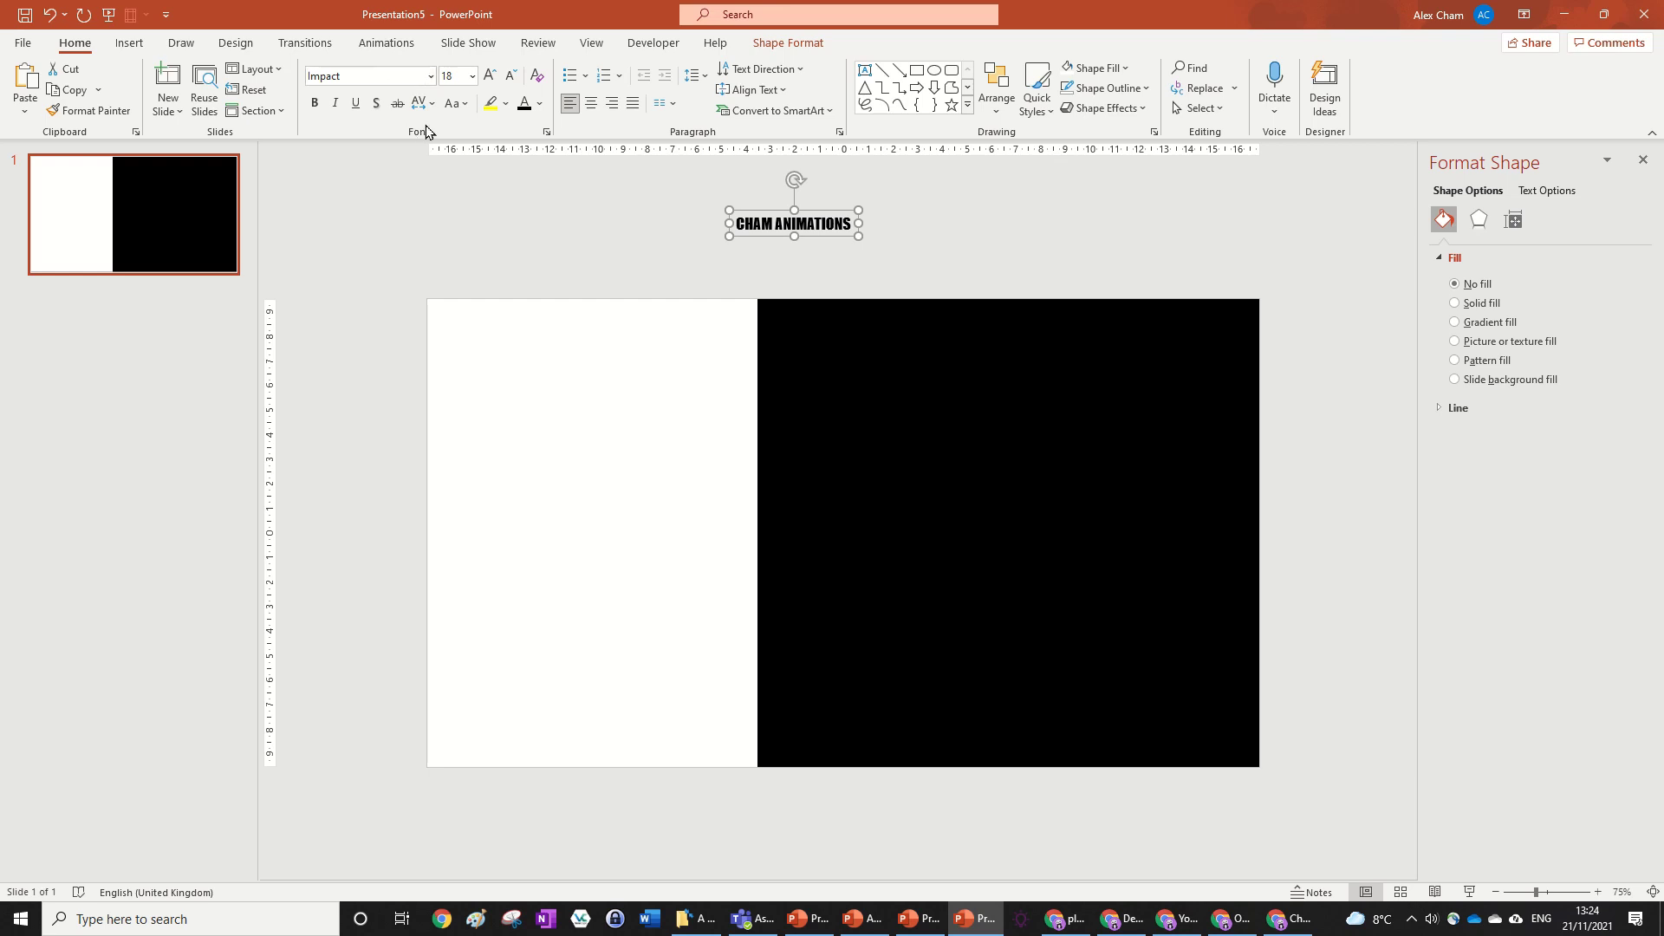
{"action": "left_click", "coordinate": [490, 75]}
{"action": "left_click", "coordinate": [489, 75]}
{"action": "left_click", "coordinate": [490, 75]}
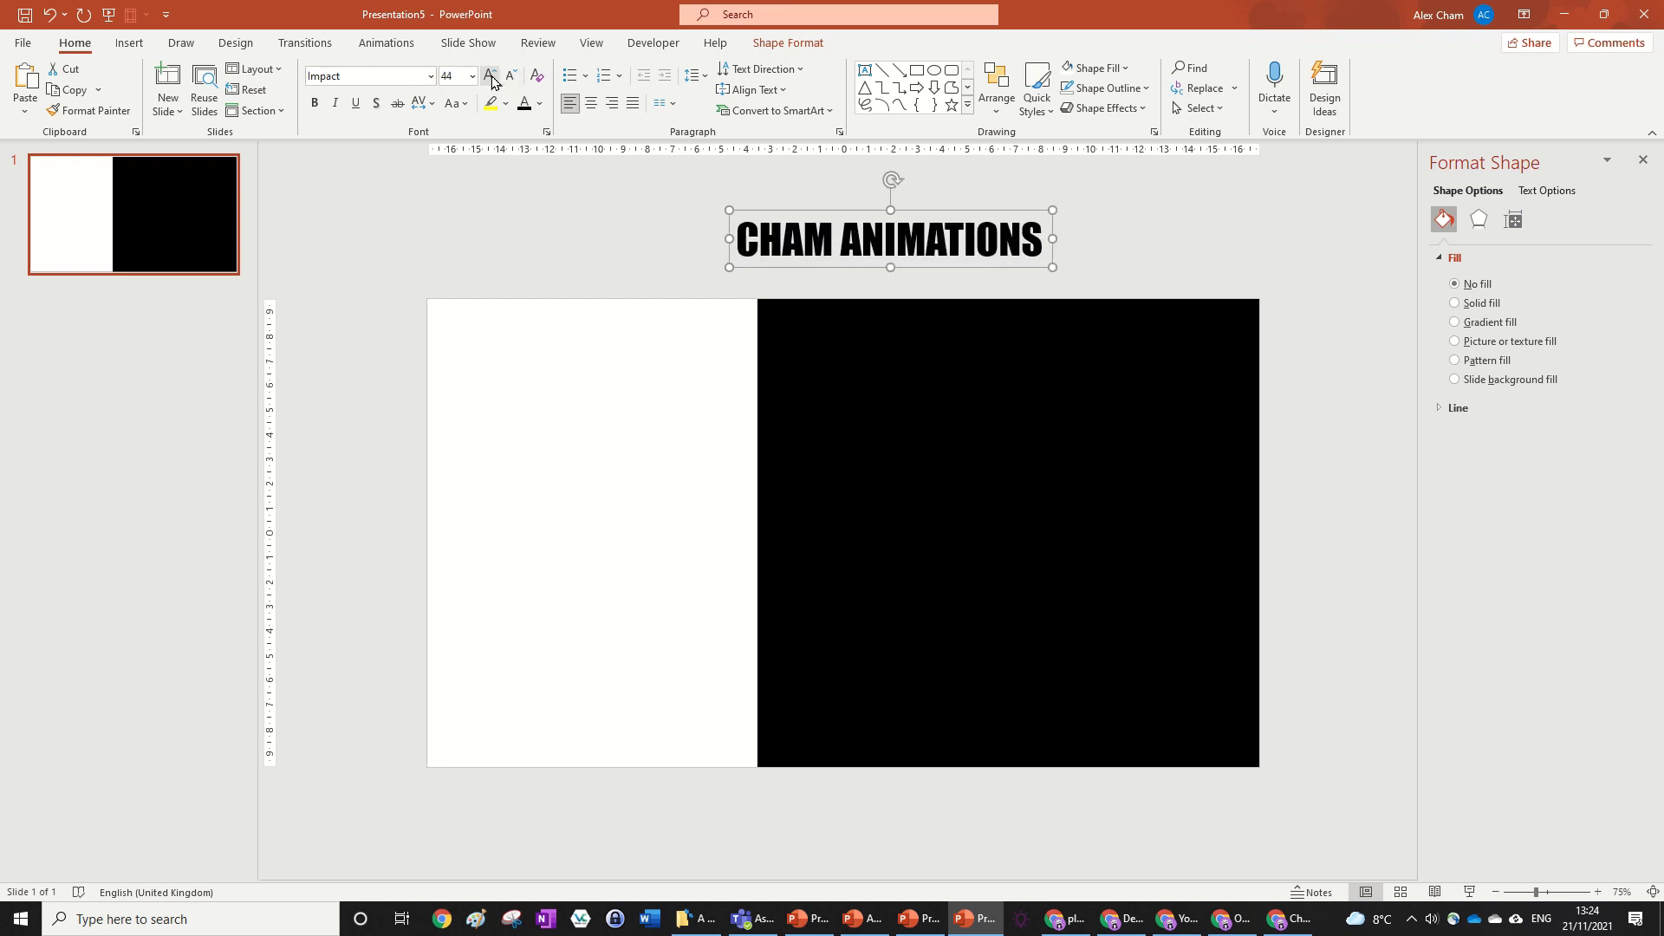
{"action": "left_click", "coordinate": [490, 75]}
{"action": "left_click", "coordinate": [490, 75]}
{"action": "left_click", "coordinate": [489, 76]}
{"action": "left_click", "coordinate": [489, 75]}
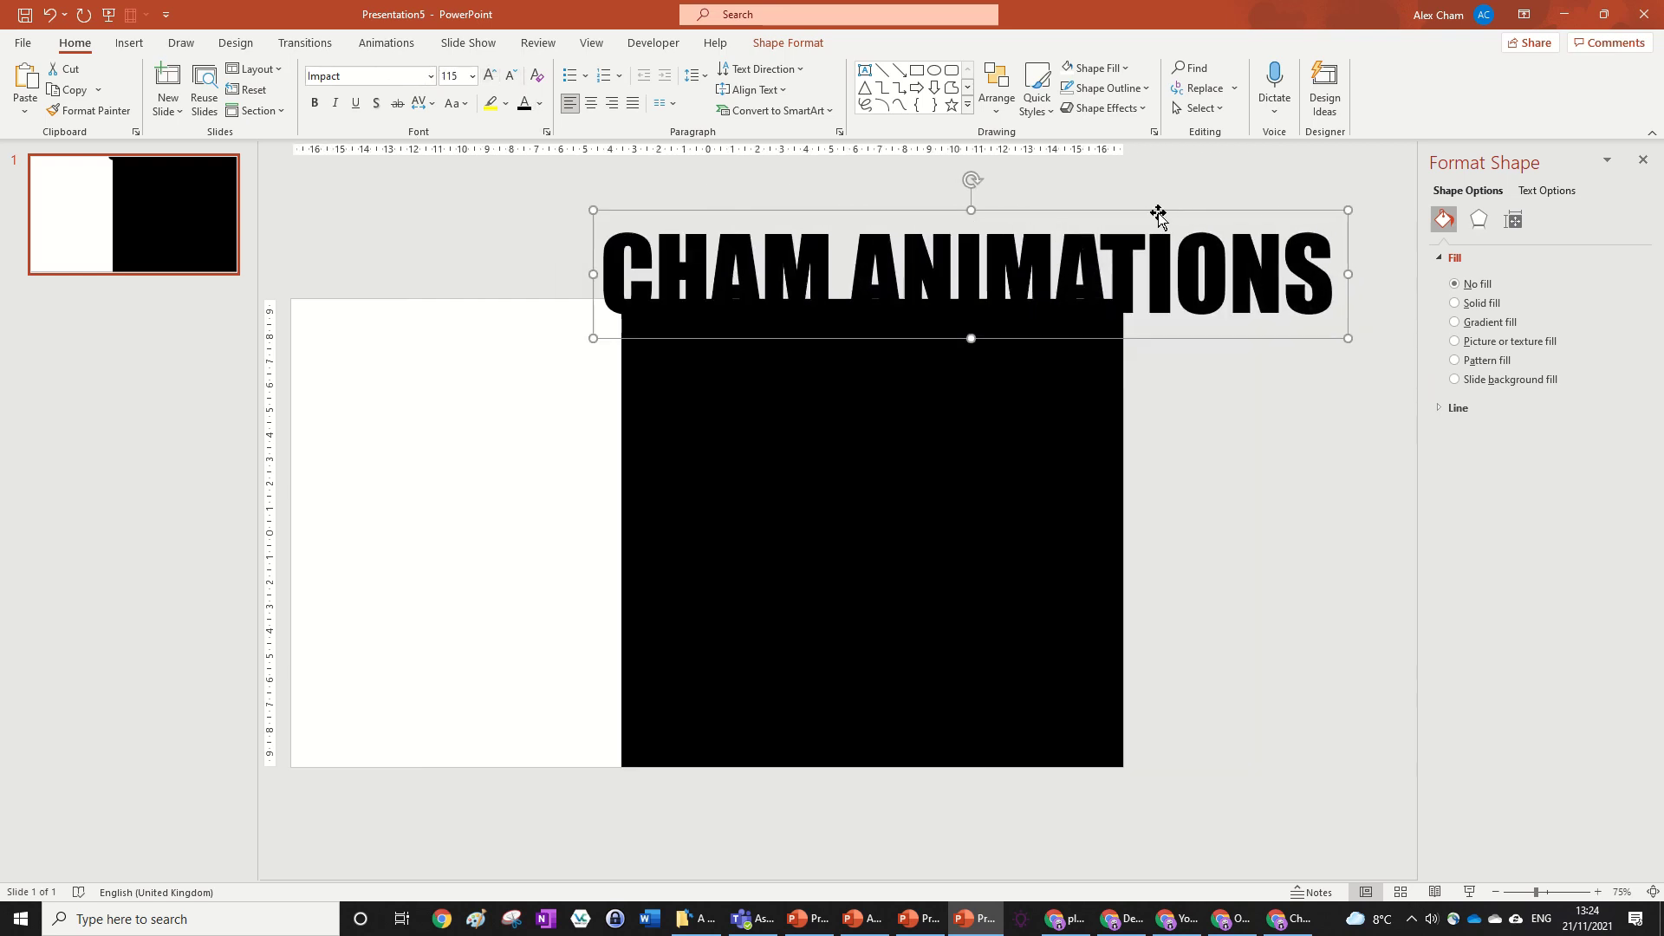
{"action": "left_click_drag", "start_coordinate": [1155, 211], "coordinate": [924, 466]}
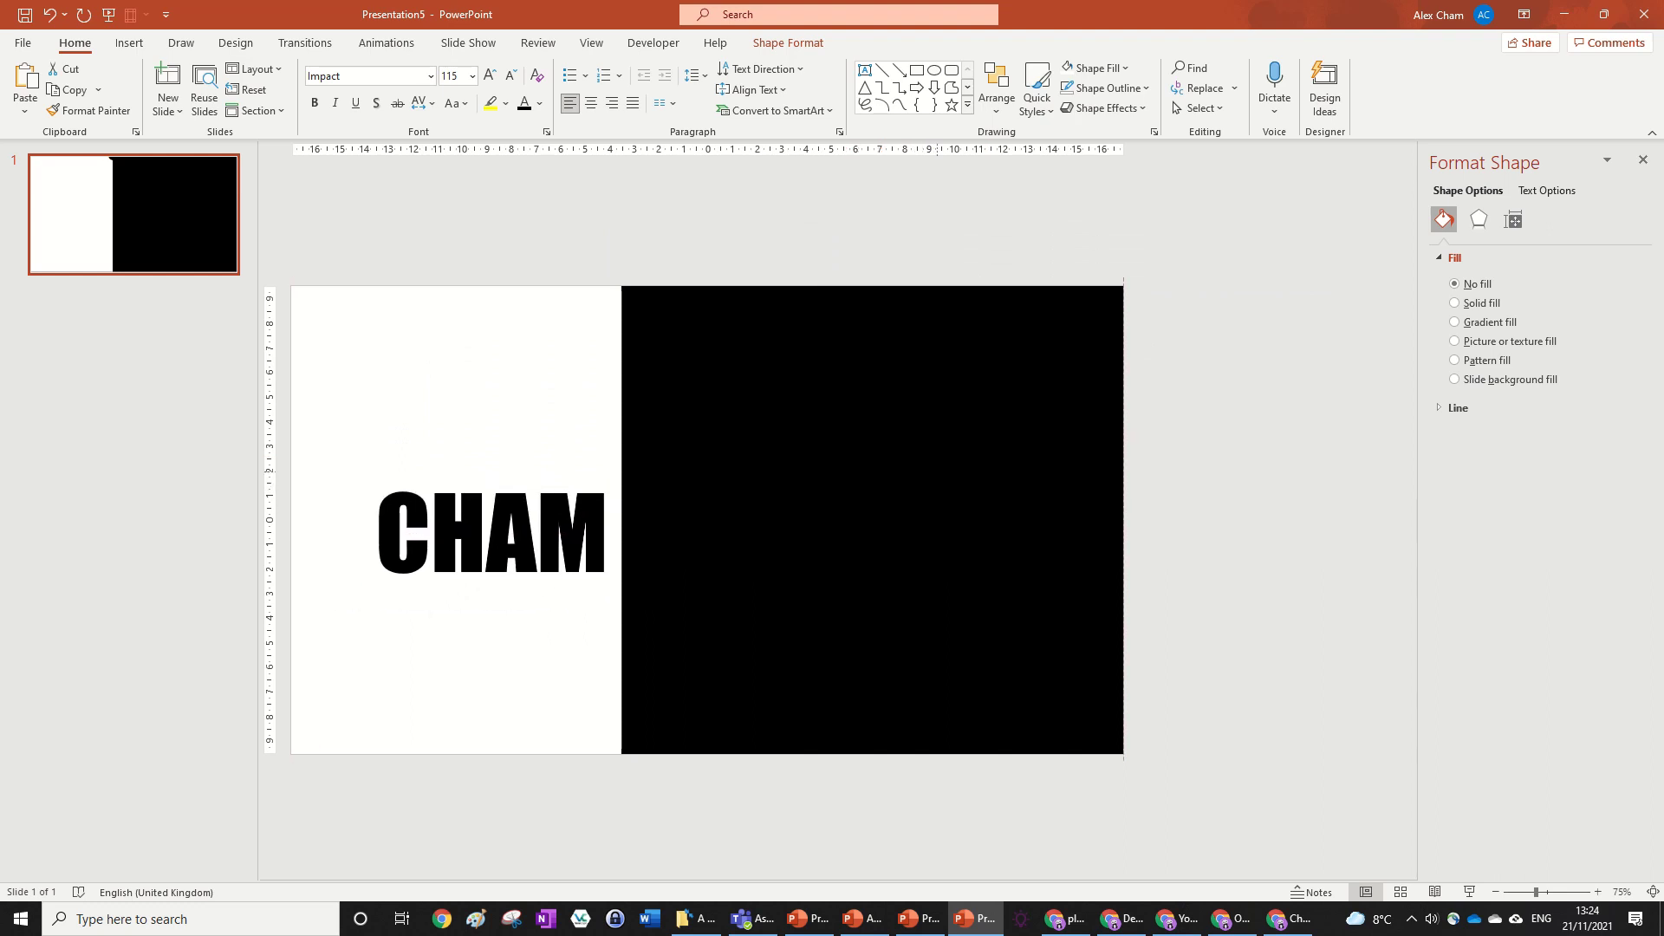
Step: Centre the text box on the slide and narrow the white rectangle to end after CHAM
{"action": "left_click", "coordinate": [590, 103]}
{"action": "left_click", "coordinate": [785, 43]}
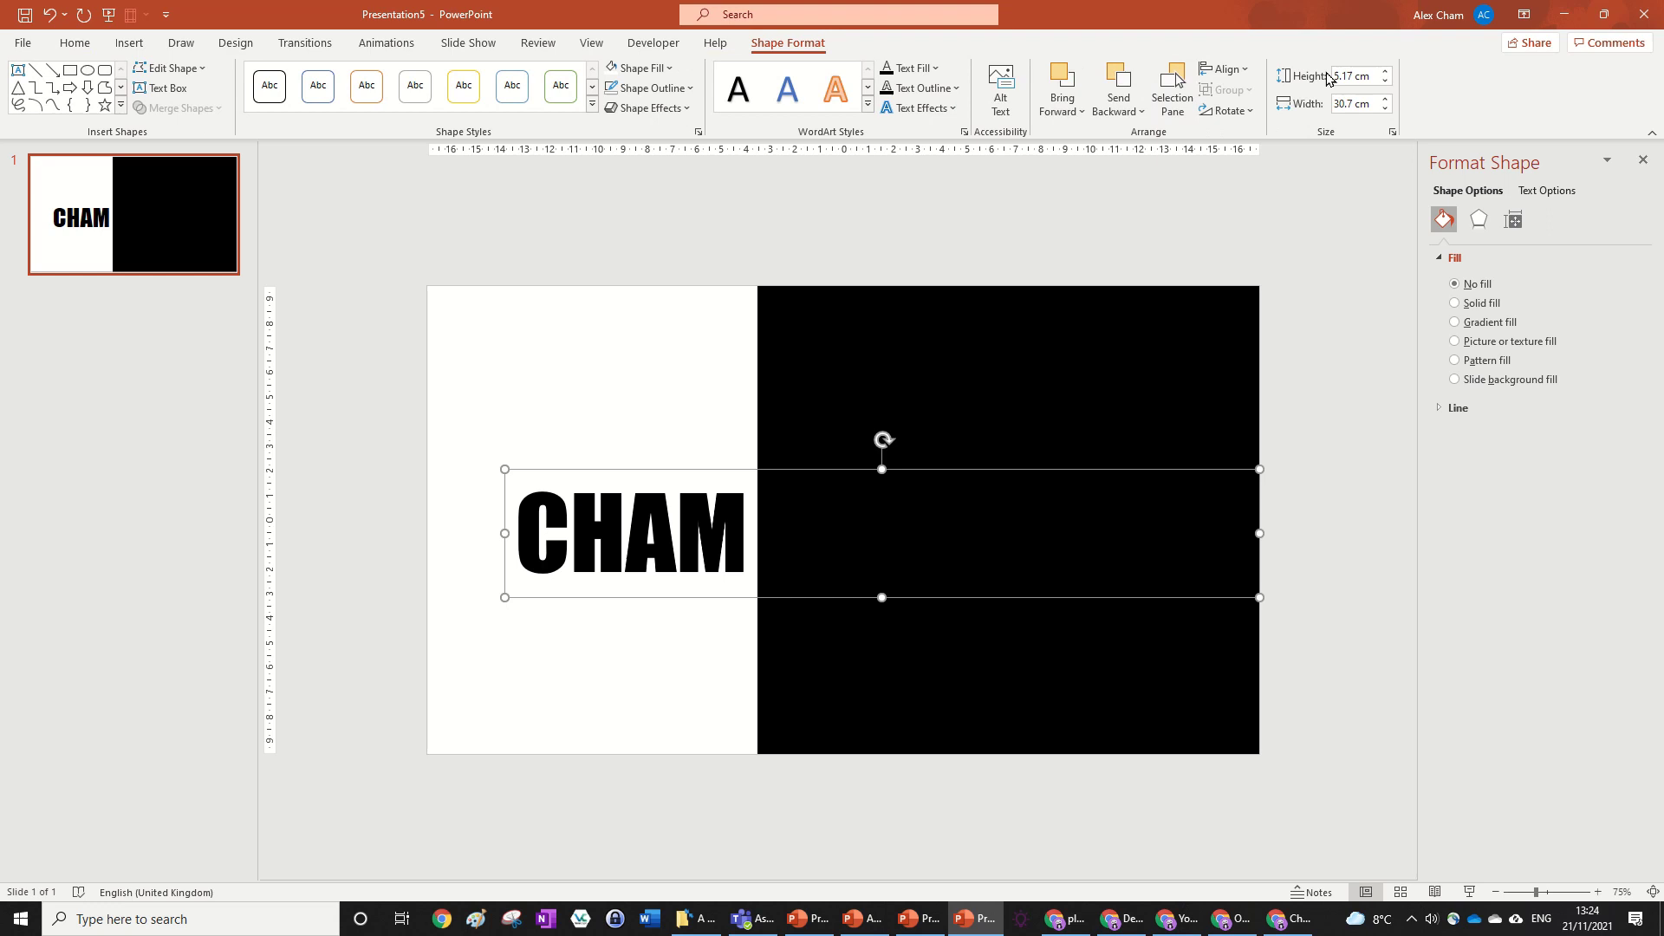
{"action": "left_click", "coordinate": [1229, 69]}
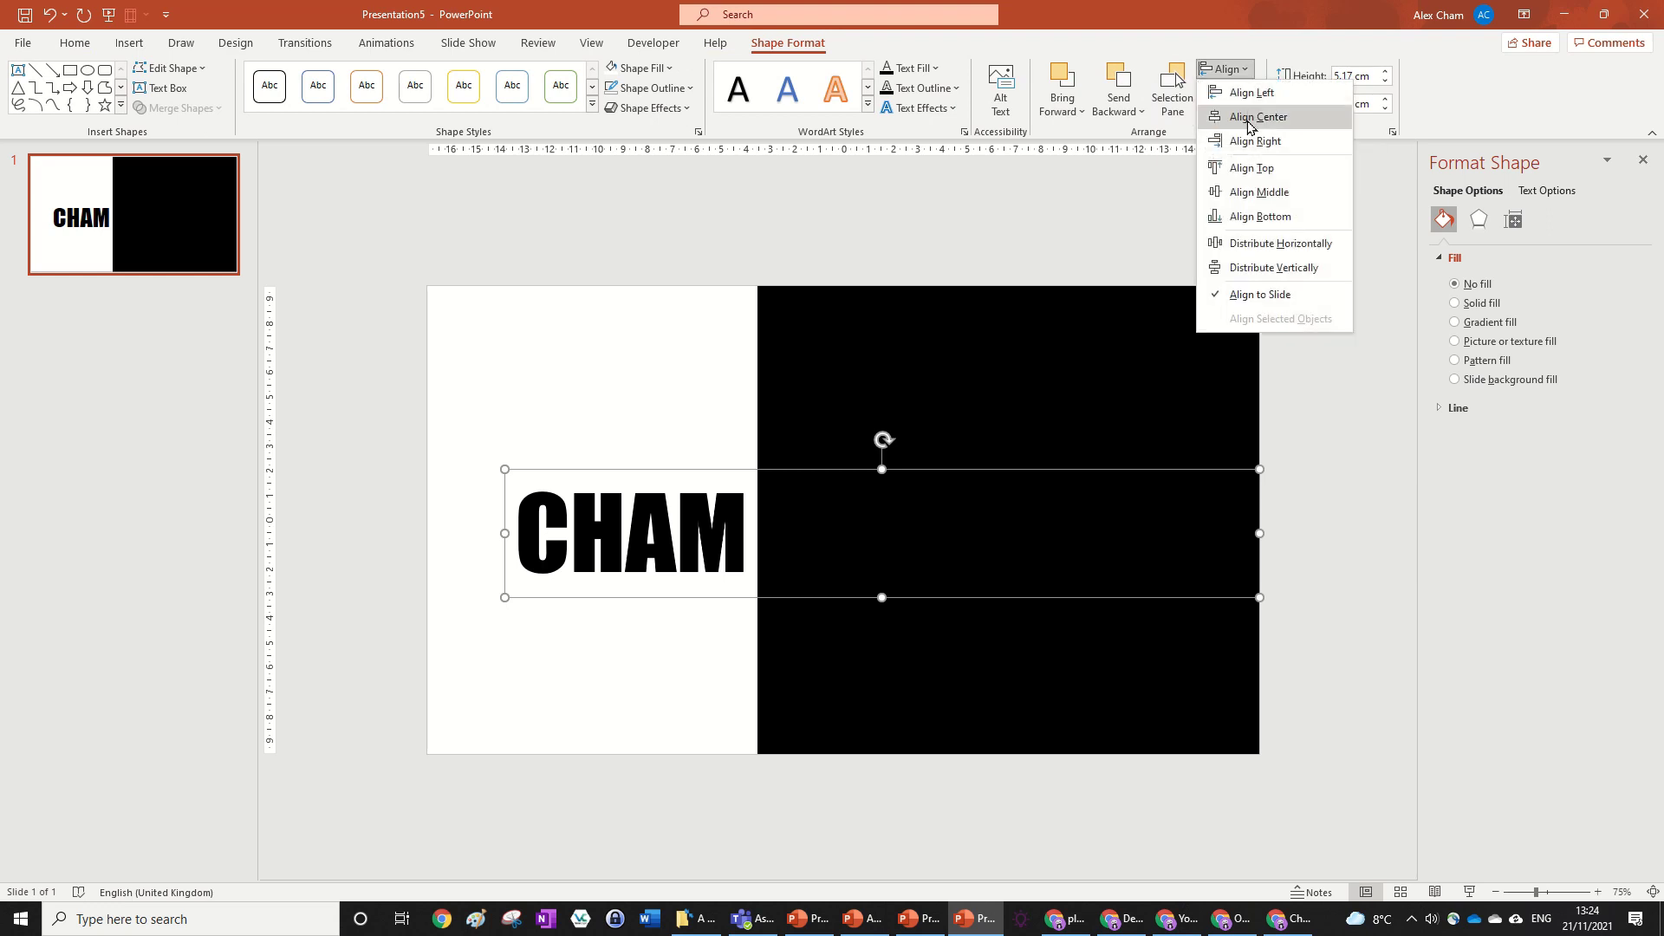
{"action": "left_click", "coordinate": [1258, 116]}
{"action": "left_click", "coordinate": [1226, 69]}
{"action": "left_click", "coordinate": [1258, 192]}
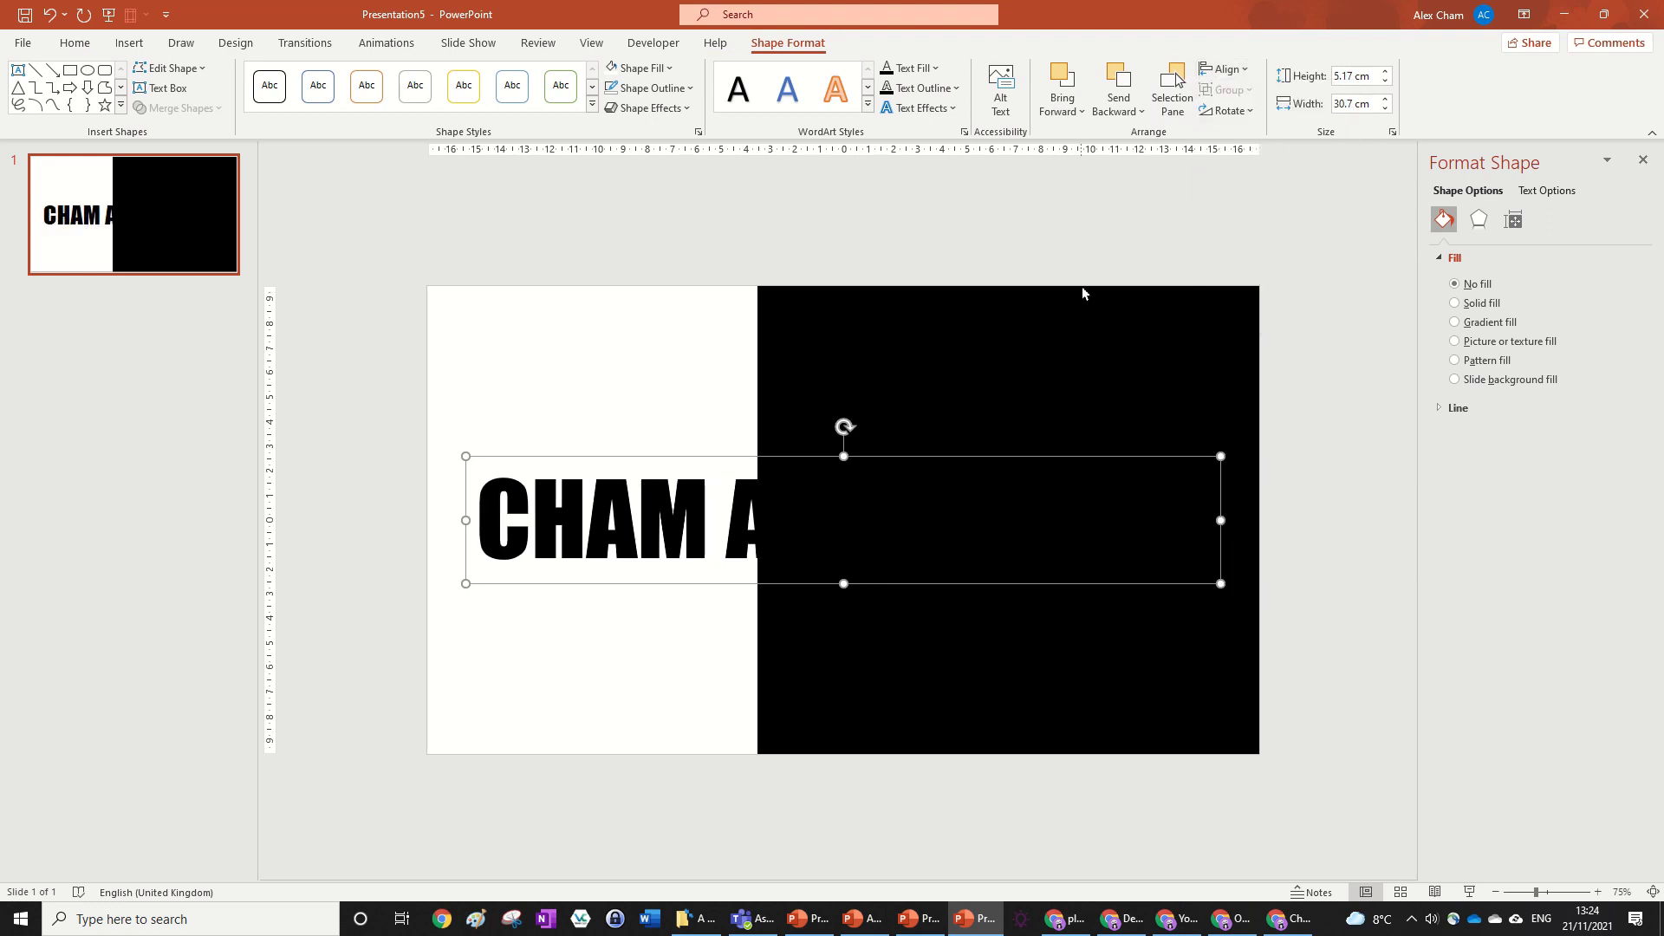
{"action": "left_click", "coordinate": [676, 336]}
{"action": "left_click_drag", "start_coordinate": [758, 520], "coordinate": [1003, 517]}
Step: Change the word CHAM's font colour to white so it blends into the white half
{"action": "left_click", "coordinate": [638, 495]}
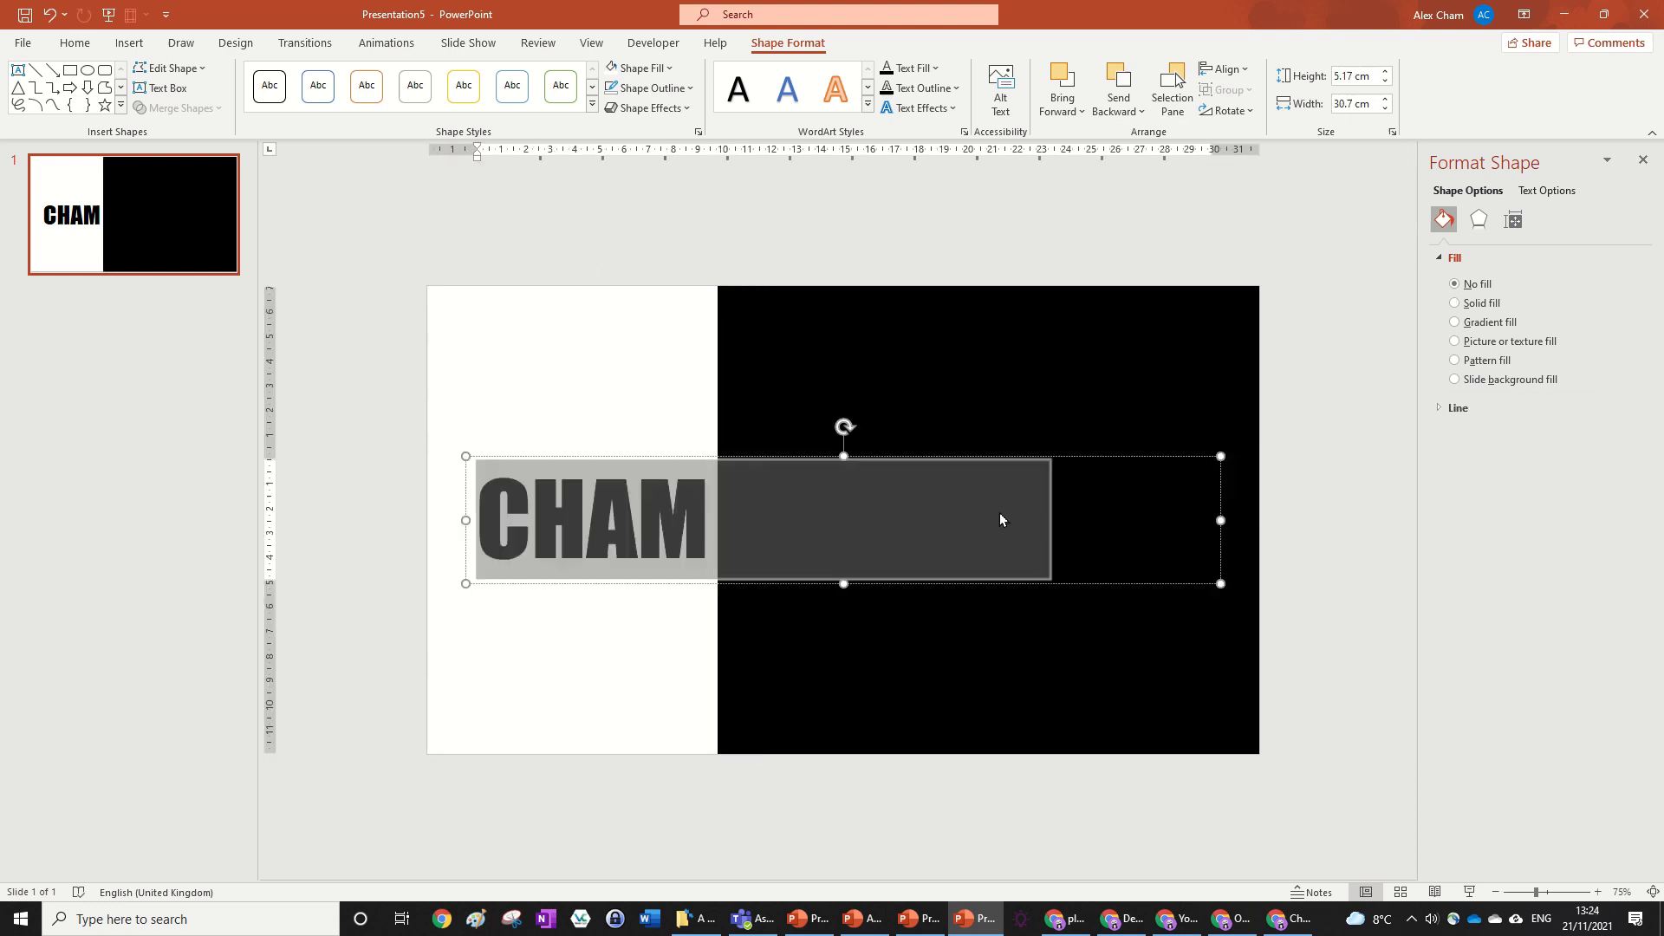
{"action": "triple_click", "coordinate": [1004, 520]}
{"action": "triple_click", "coordinate": [1004, 520]}
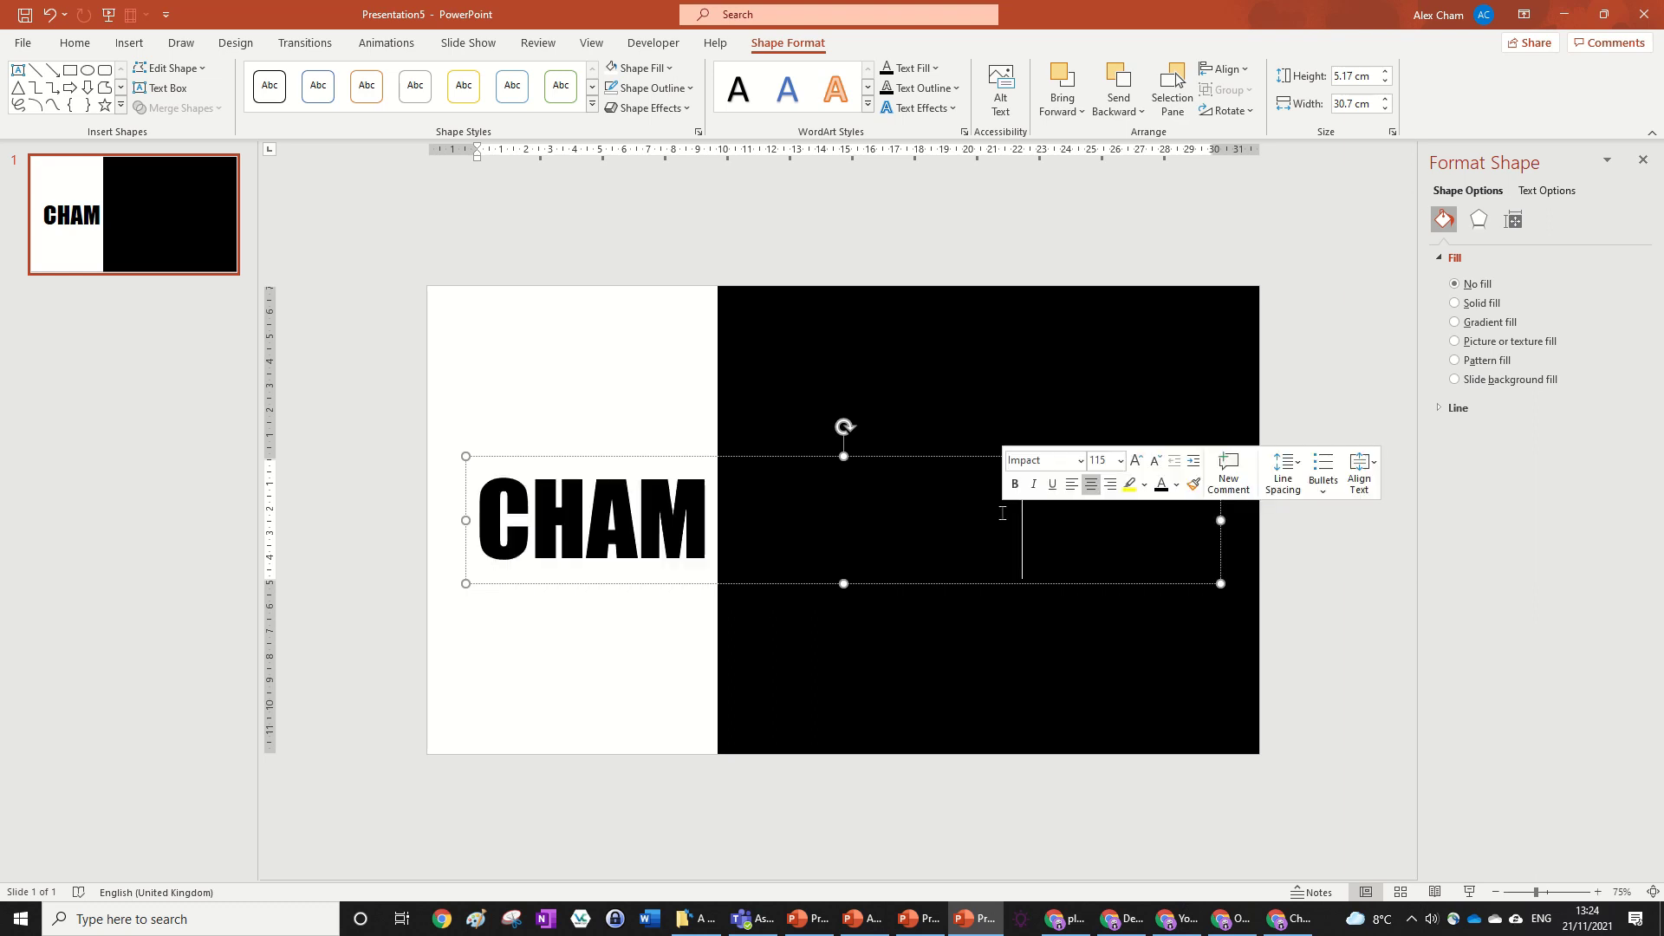
{"action": "triple_click", "coordinate": [984, 520]}
{"action": "left_click", "coordinate": [984, 513]}
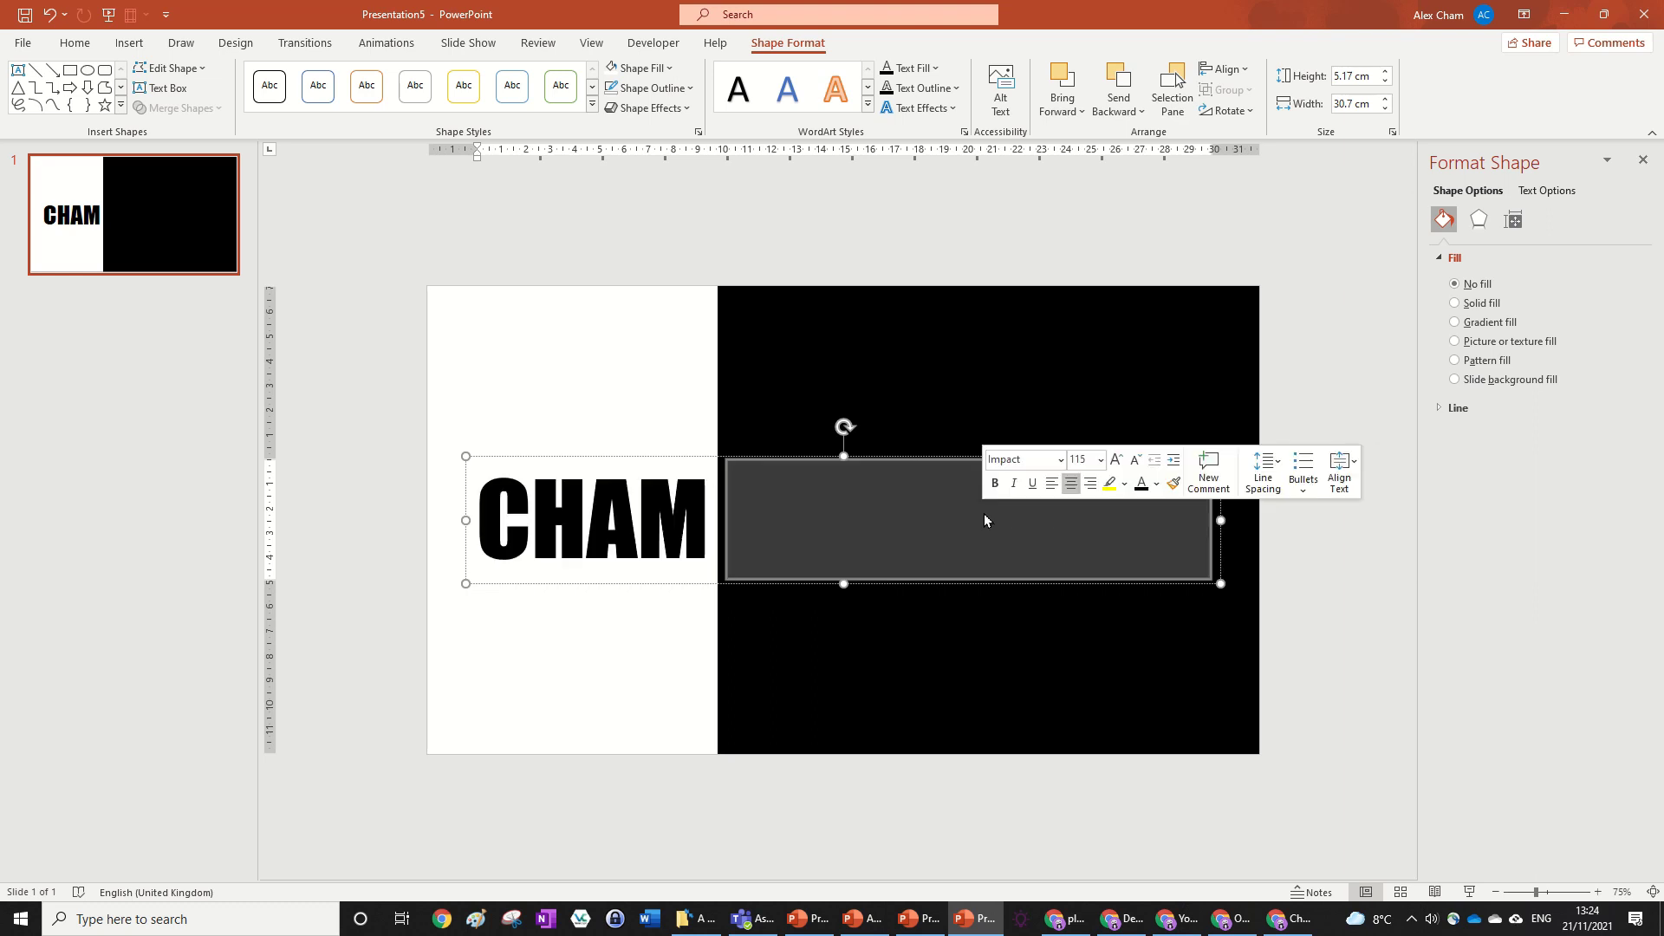
{"action": "left_click", "coordinate": [75, 44]}
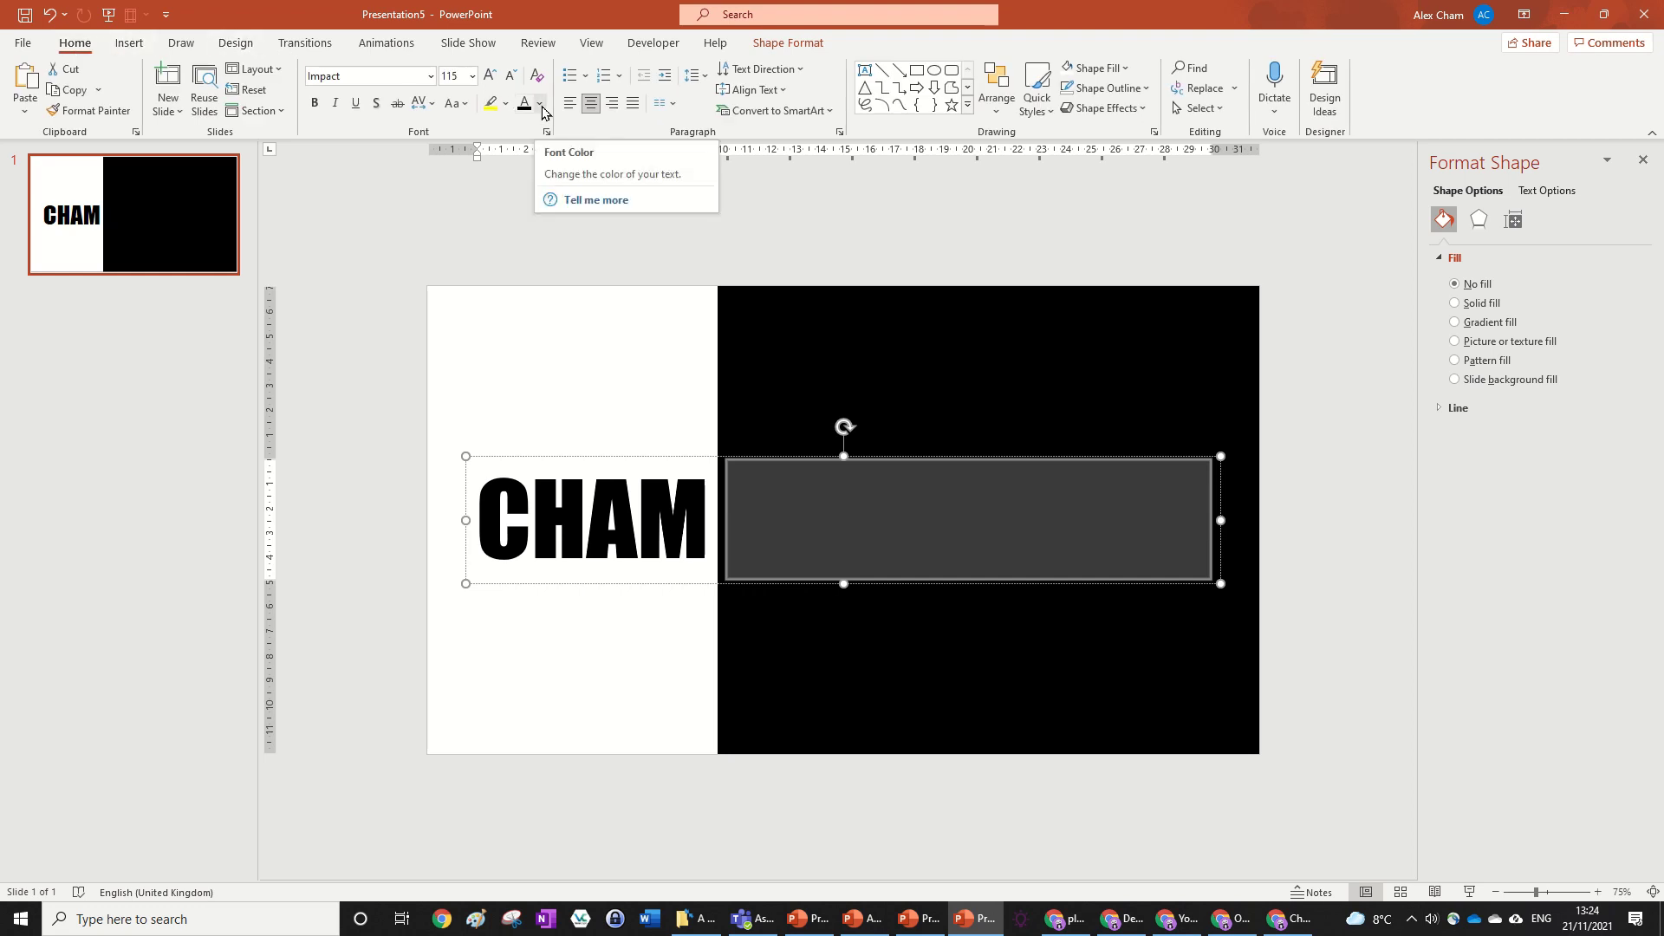
{"action": "left_click", "coordinate": [541, 106]}
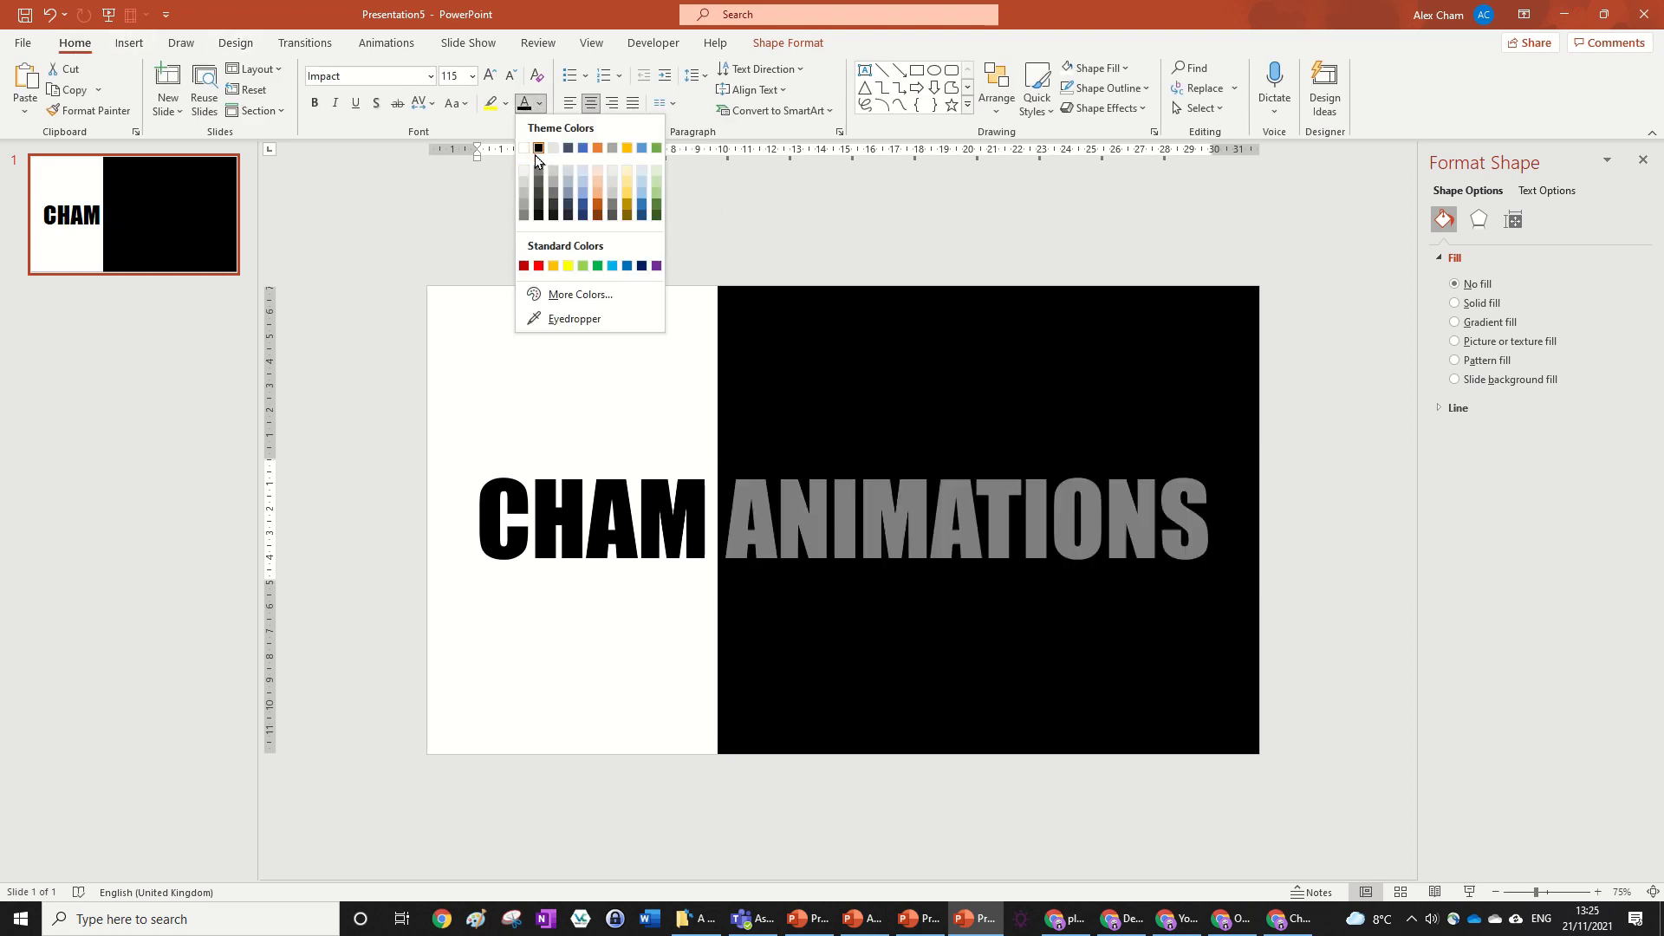
{"action": "left_click", "coordinate": [615, 504]}
{"action": "double_click", "coordinate": [615, 504]}
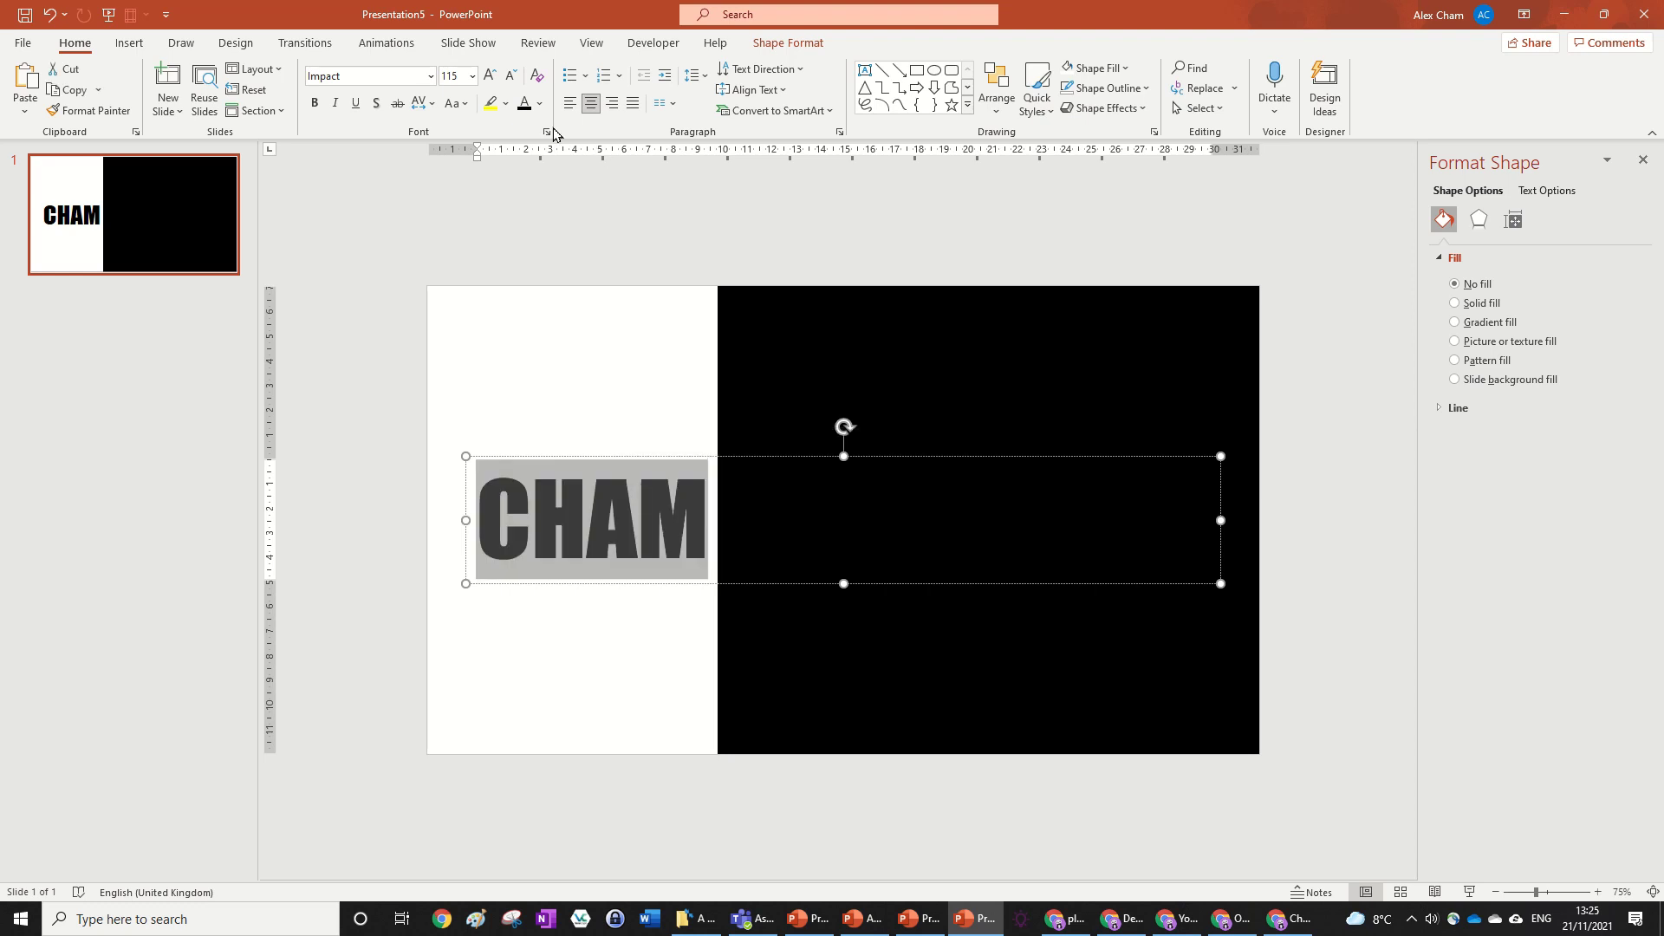
{"action": "left_click", "coordinate": [539, 103]}
{"action": "left_click", "coordinate": [524, 155]}
{"action": "left_click", "coordinate": [802, 450]}
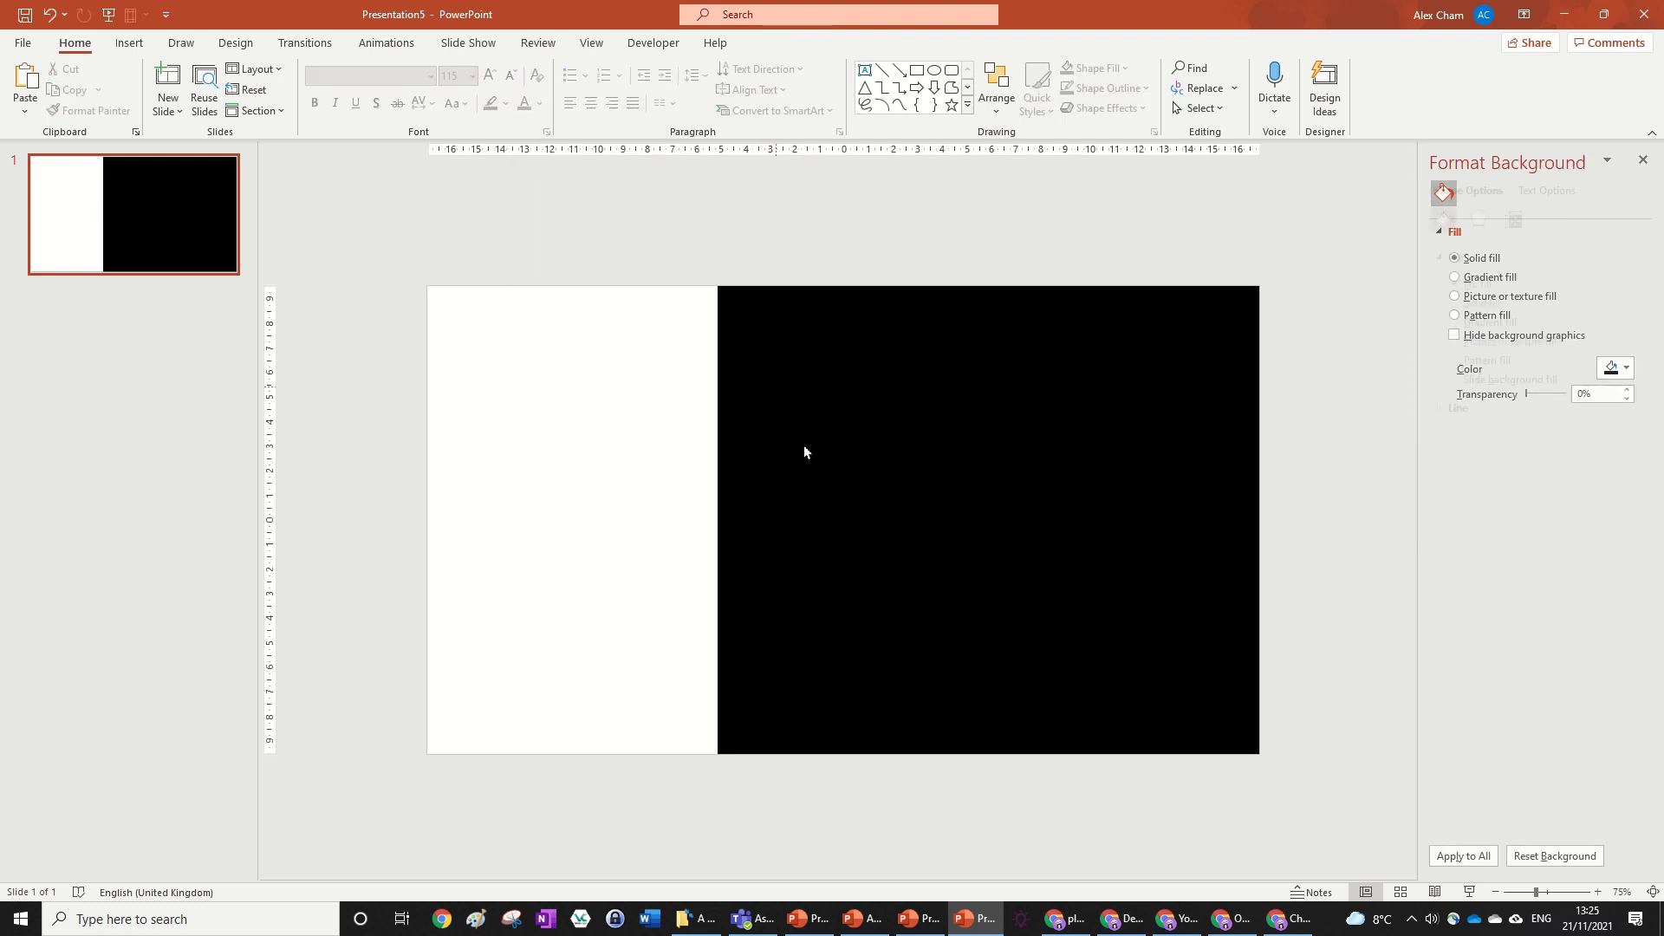
{"action": "left_click", "coordinate": [824, 506]}
Step: Adjust the white cover rectangle to meet the black half's edge, hiding the CHAM ANIMATIONS text
{"action": "left_click", "coordinate": [731, 221]}
{"action": "left_click", "coordinate": [642, 347]}
{"action": "scroll", "coordinate": [951, 573], "scroll_direction": "down", "scroll_amount": 4}
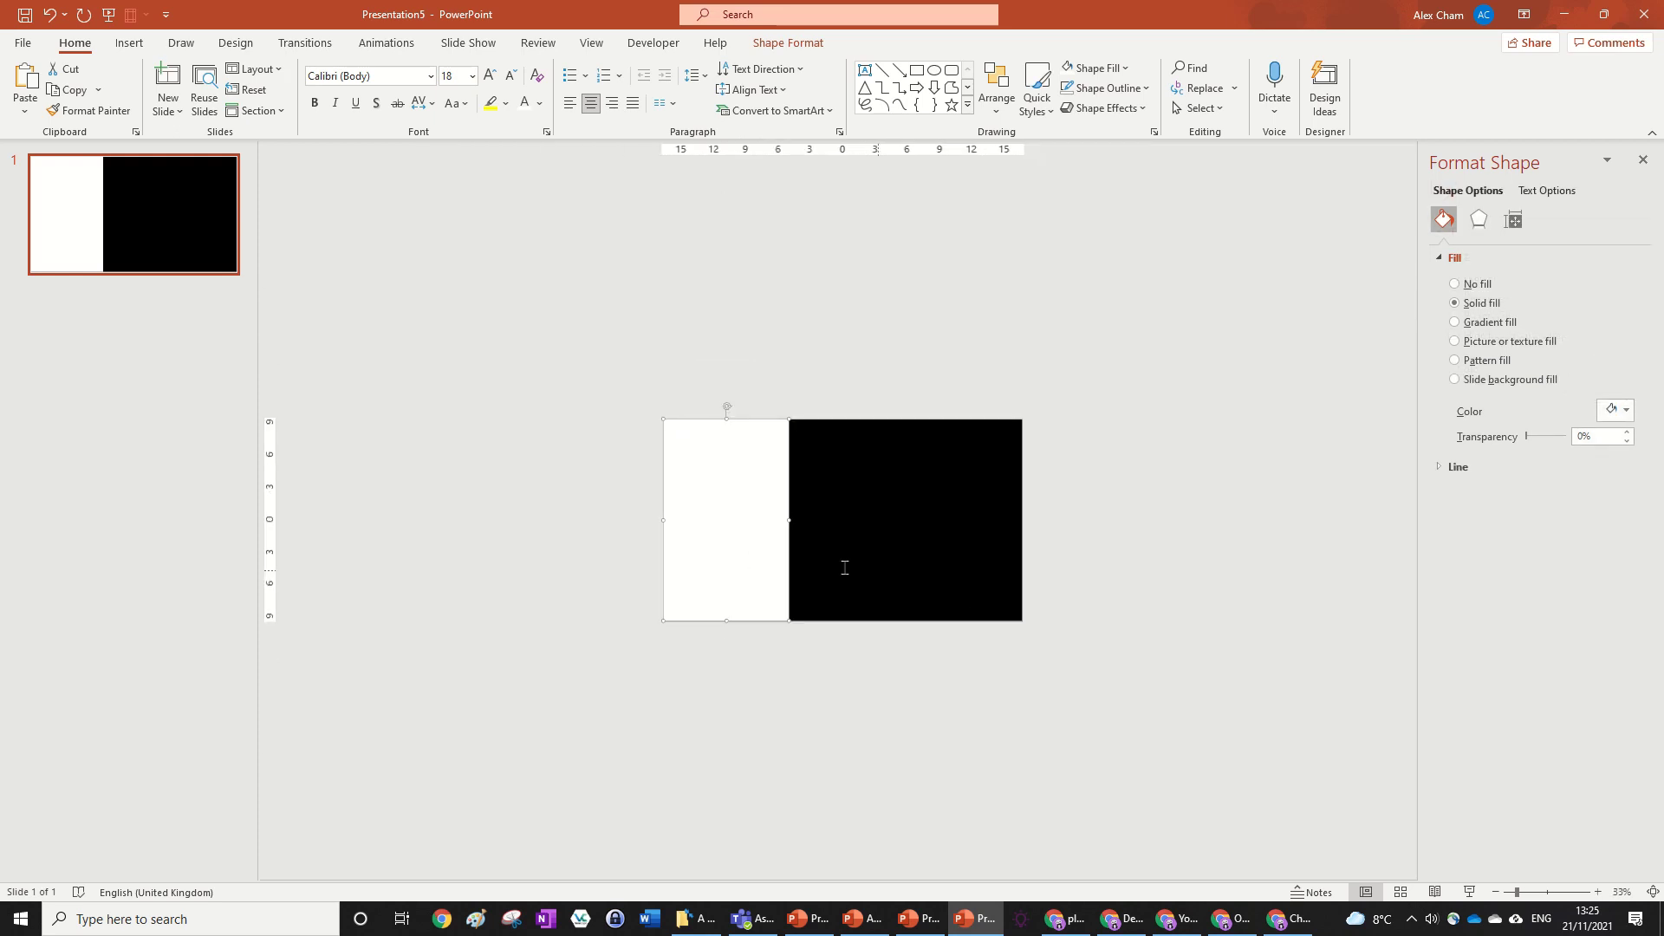
{"action": "left_click_drag", "start_coordinate": [663, 517], "coordinate": [870, 522]}
{"action": "left_click", "coordinate": [1114, 542]}
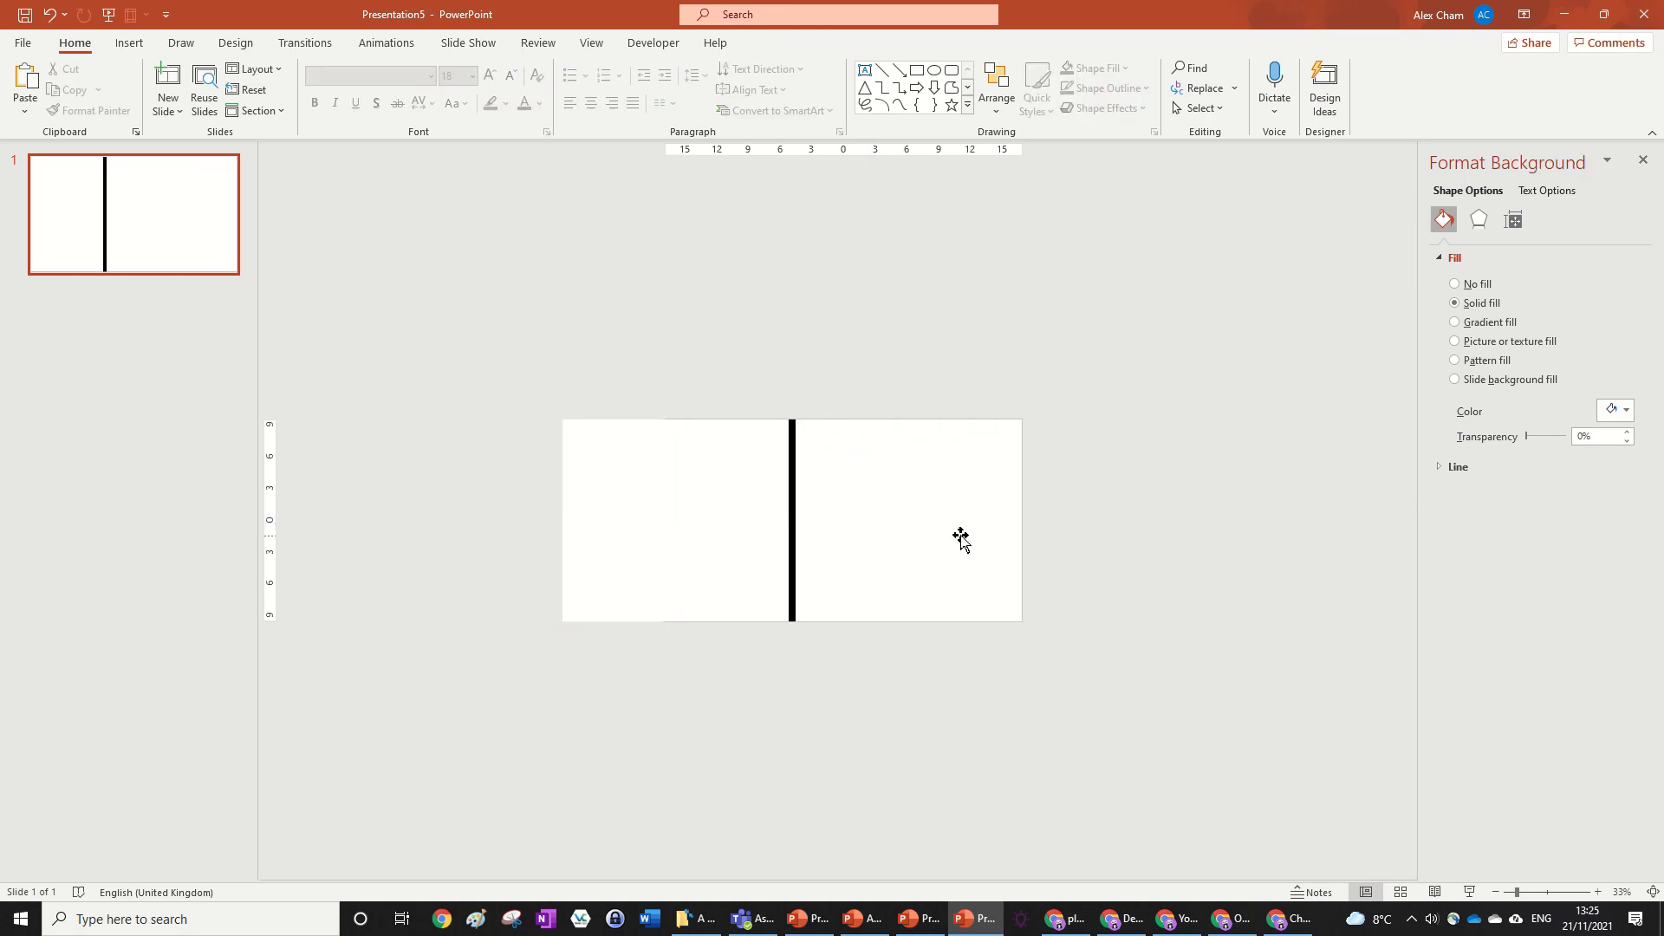
{"action": "left_click", "coordinate": [940, 535]}
{"action": "scroll", "coordinate": [1089, 675], "scroll_direction": "up", "scroll_amount": 6, "text": "ctrl"}
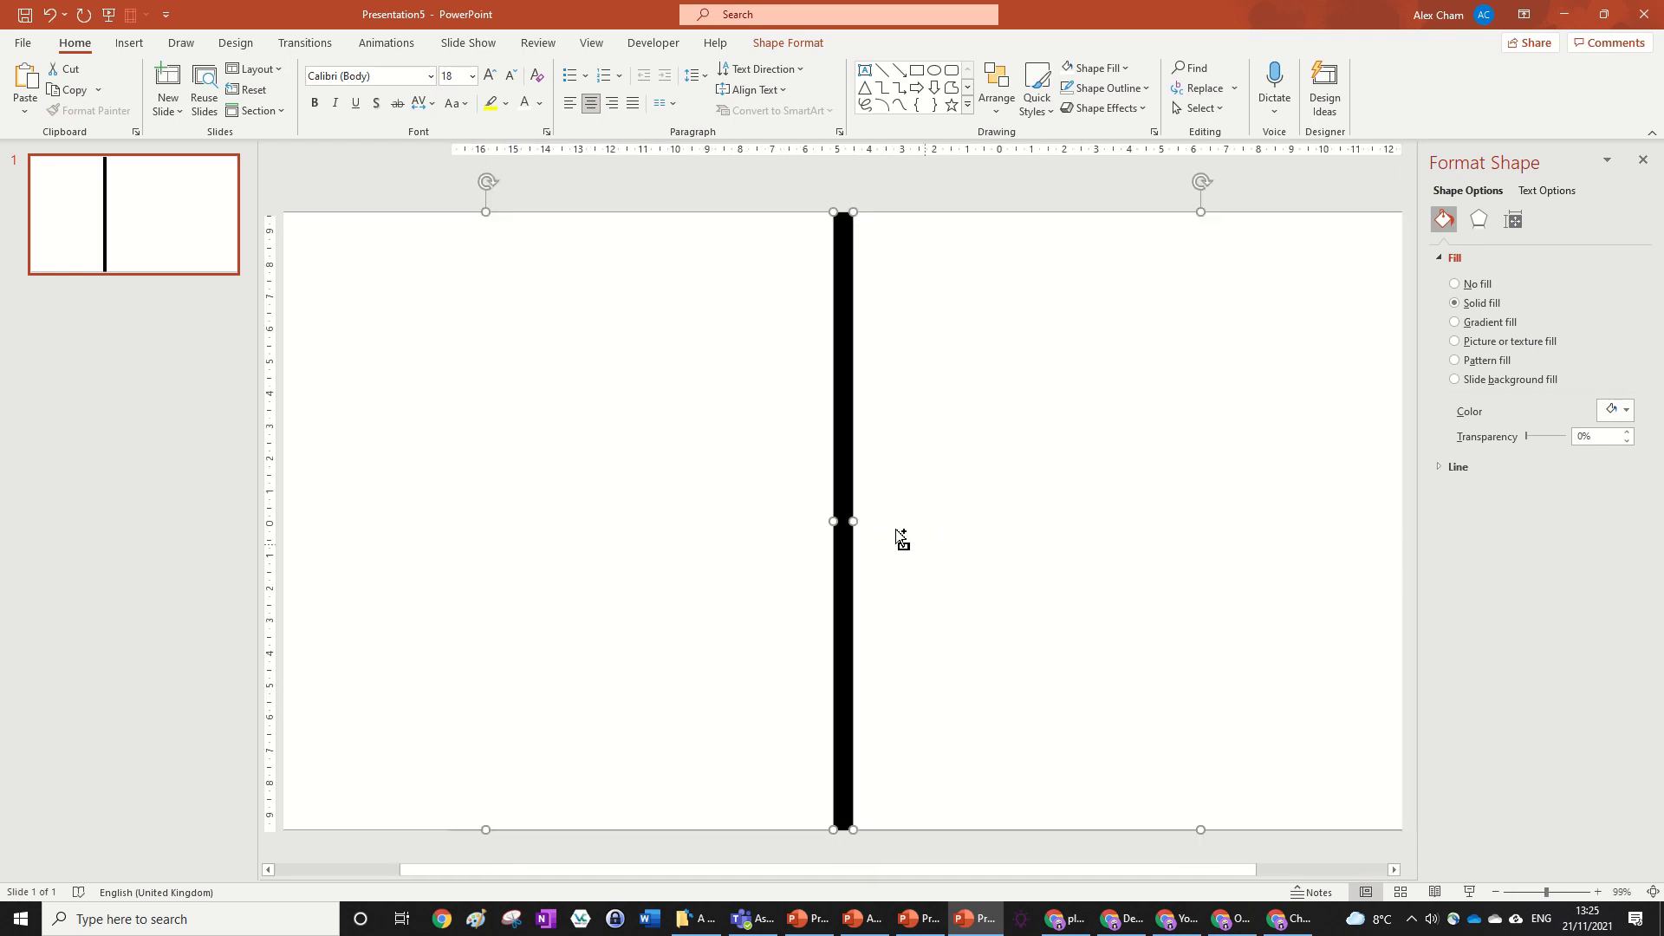
{"action": "left_click_drag", "start_coordinate": [843, 524], "coordinate": [839, 520]}
{"action": "scroll", "coordinate": [936, 557], "scroll_direction": "down", "scroll_amount": 5}
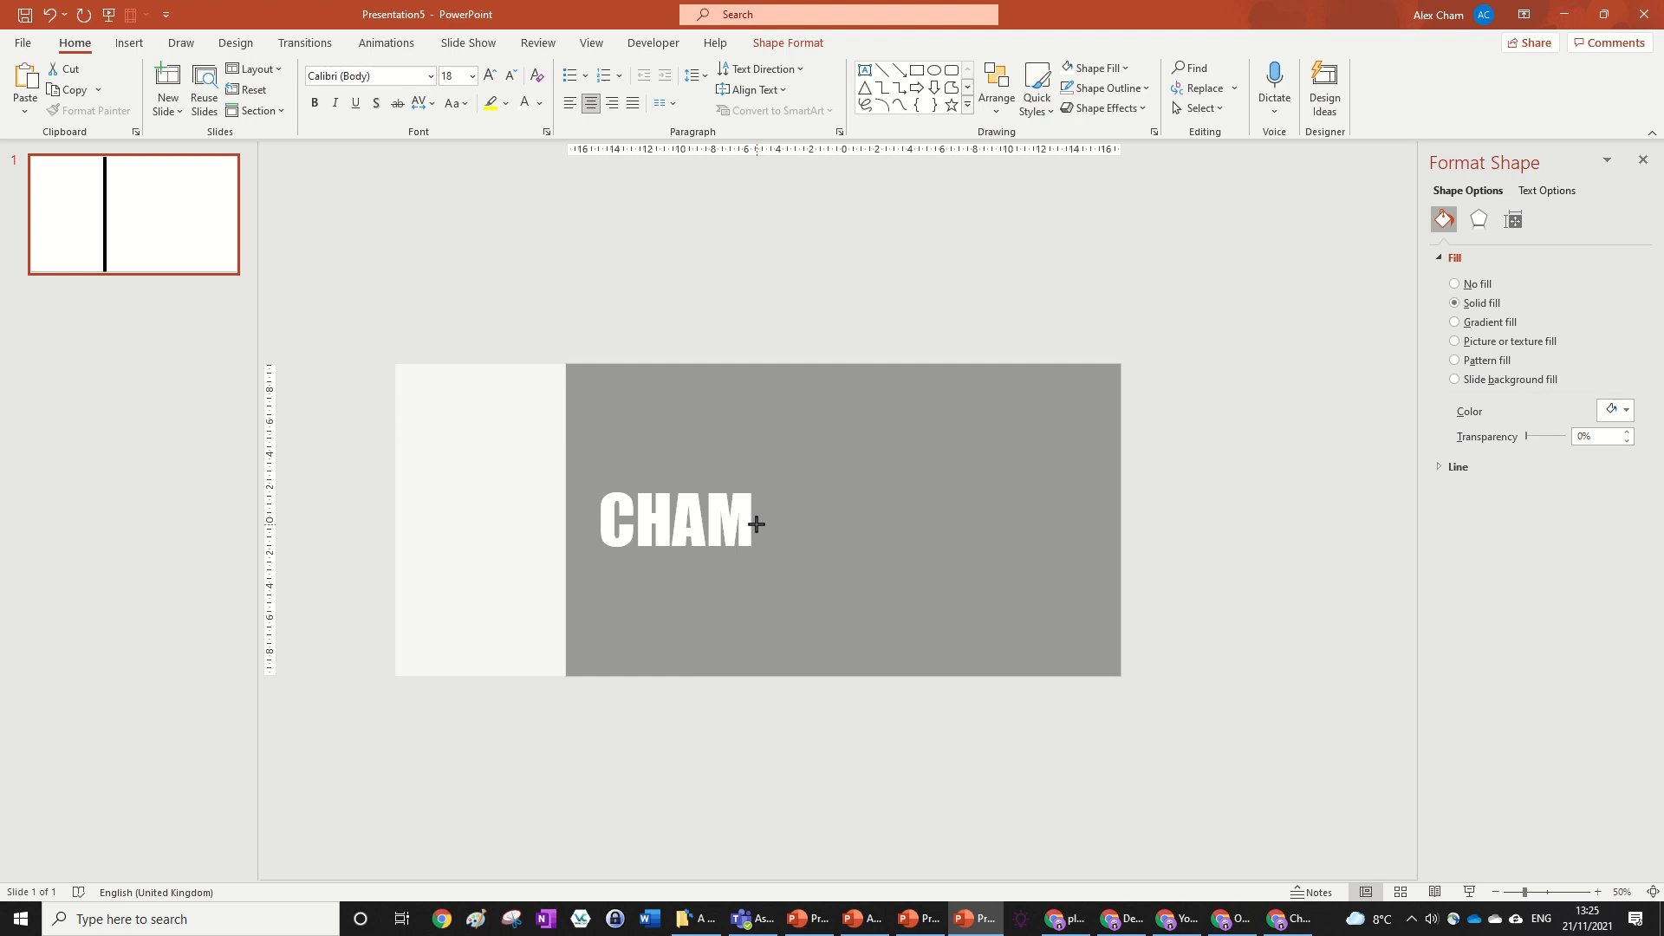
{"action": "left_click", "coordinate": [754, 353]}
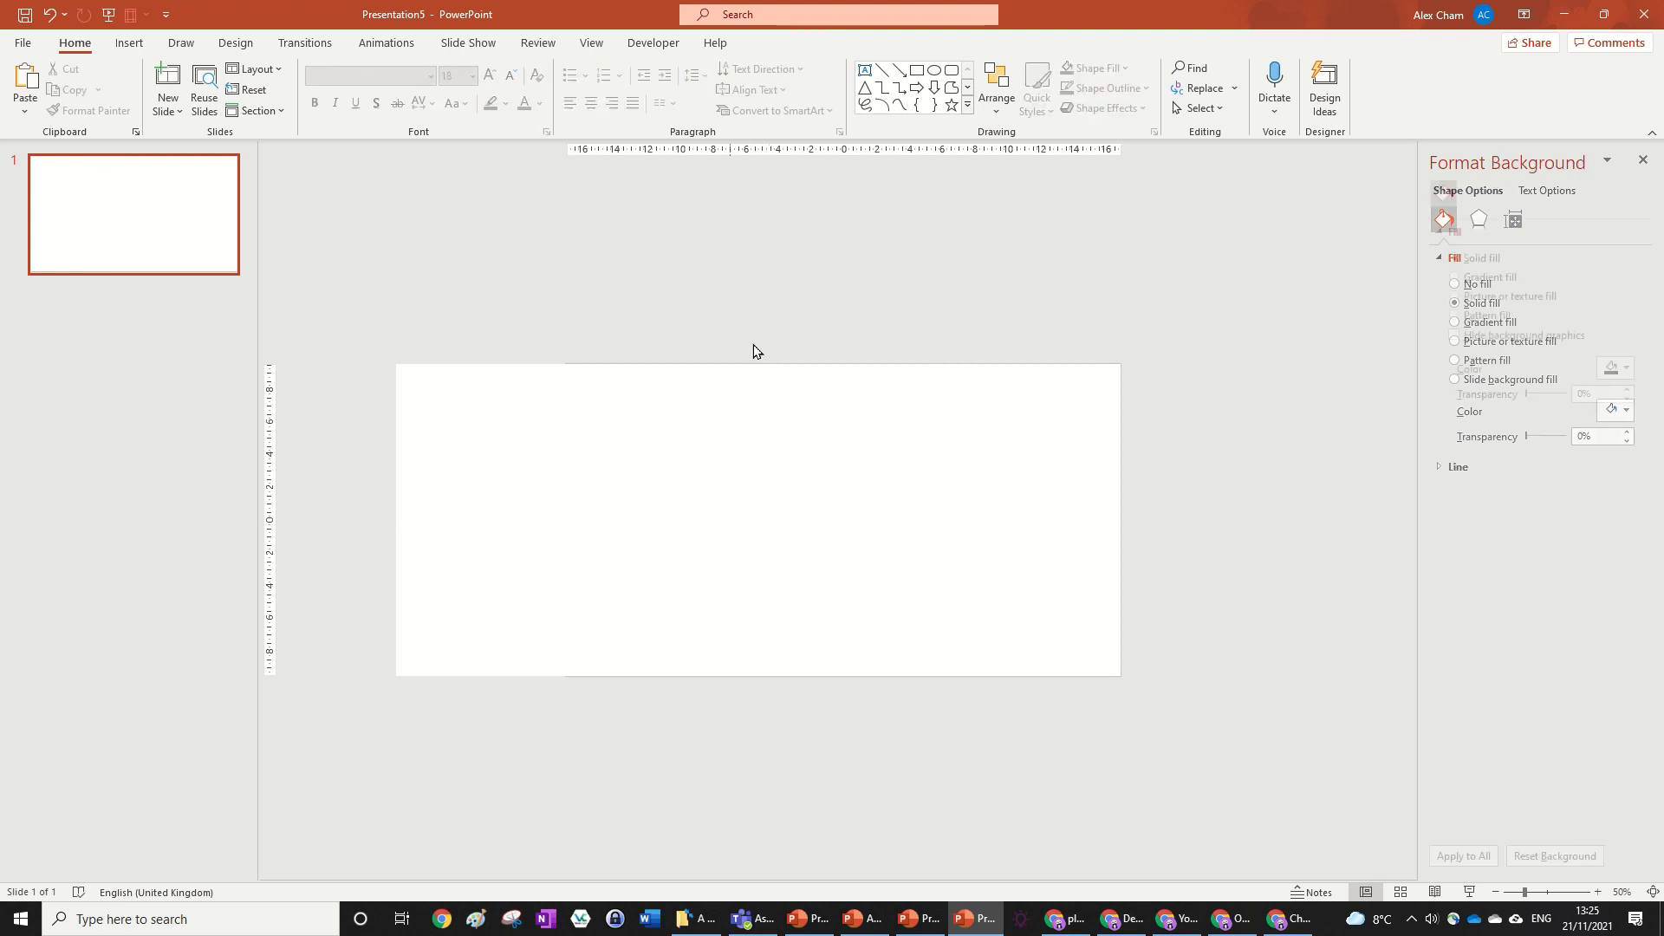
{"action": "left_click", "coordinate": [791, 465]}
{"action": "left_click", "coordinate": [568, 457]}
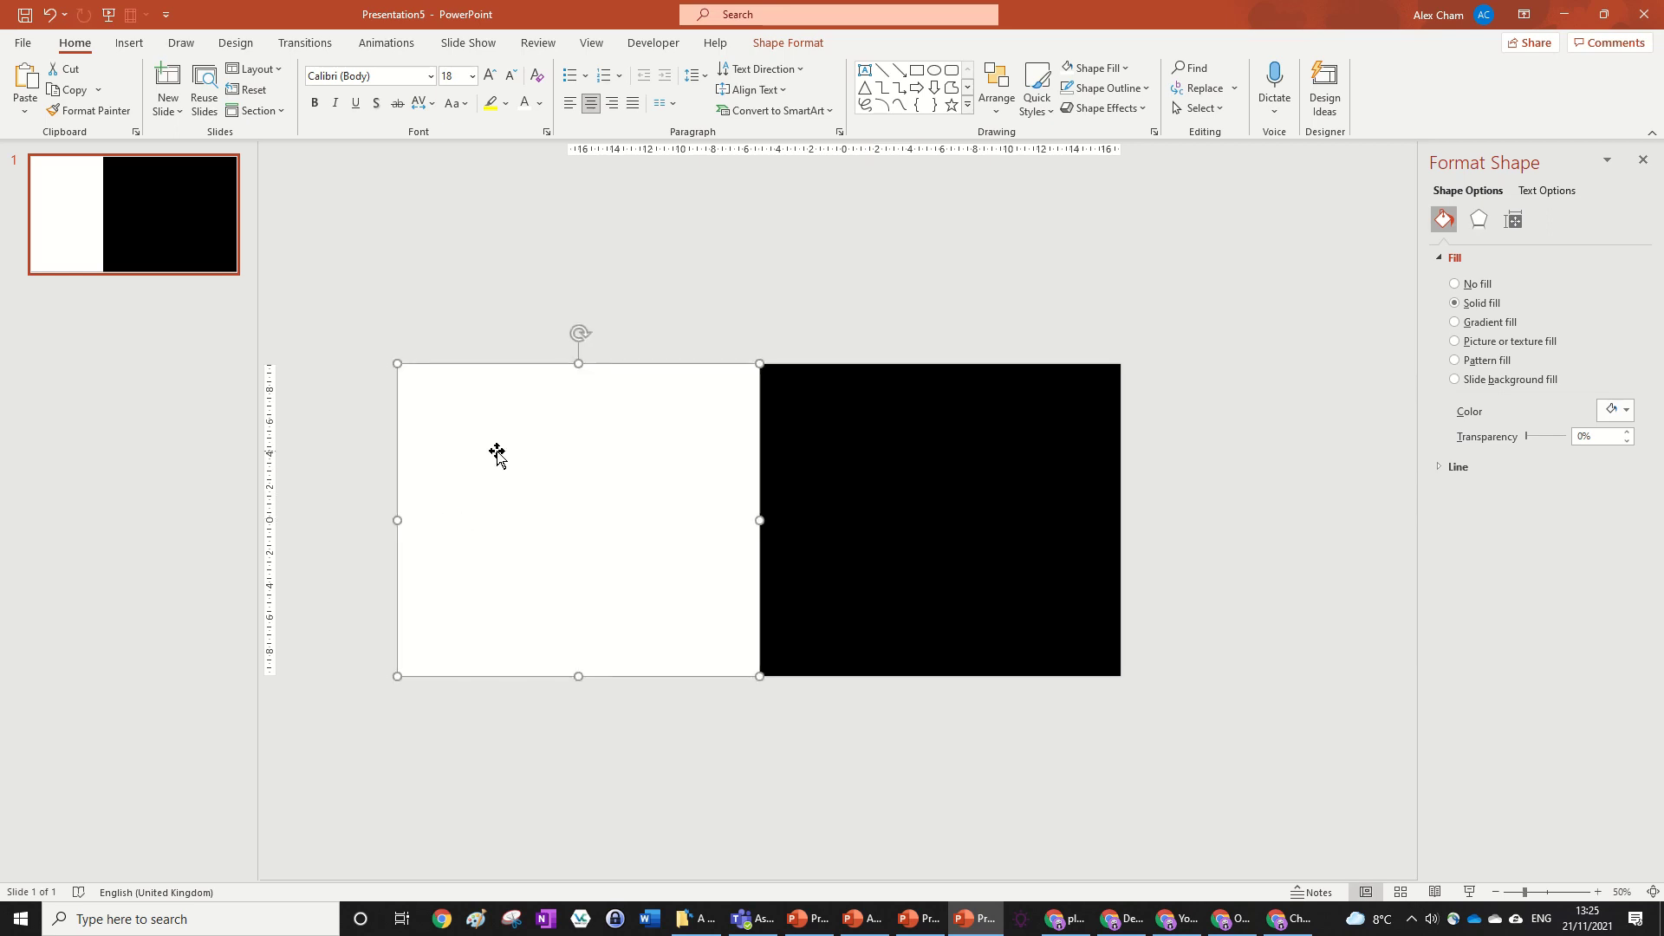
{"action": "left_click_drag", "start_coordinate": [494, 453], "coordinate": [863, 455]}
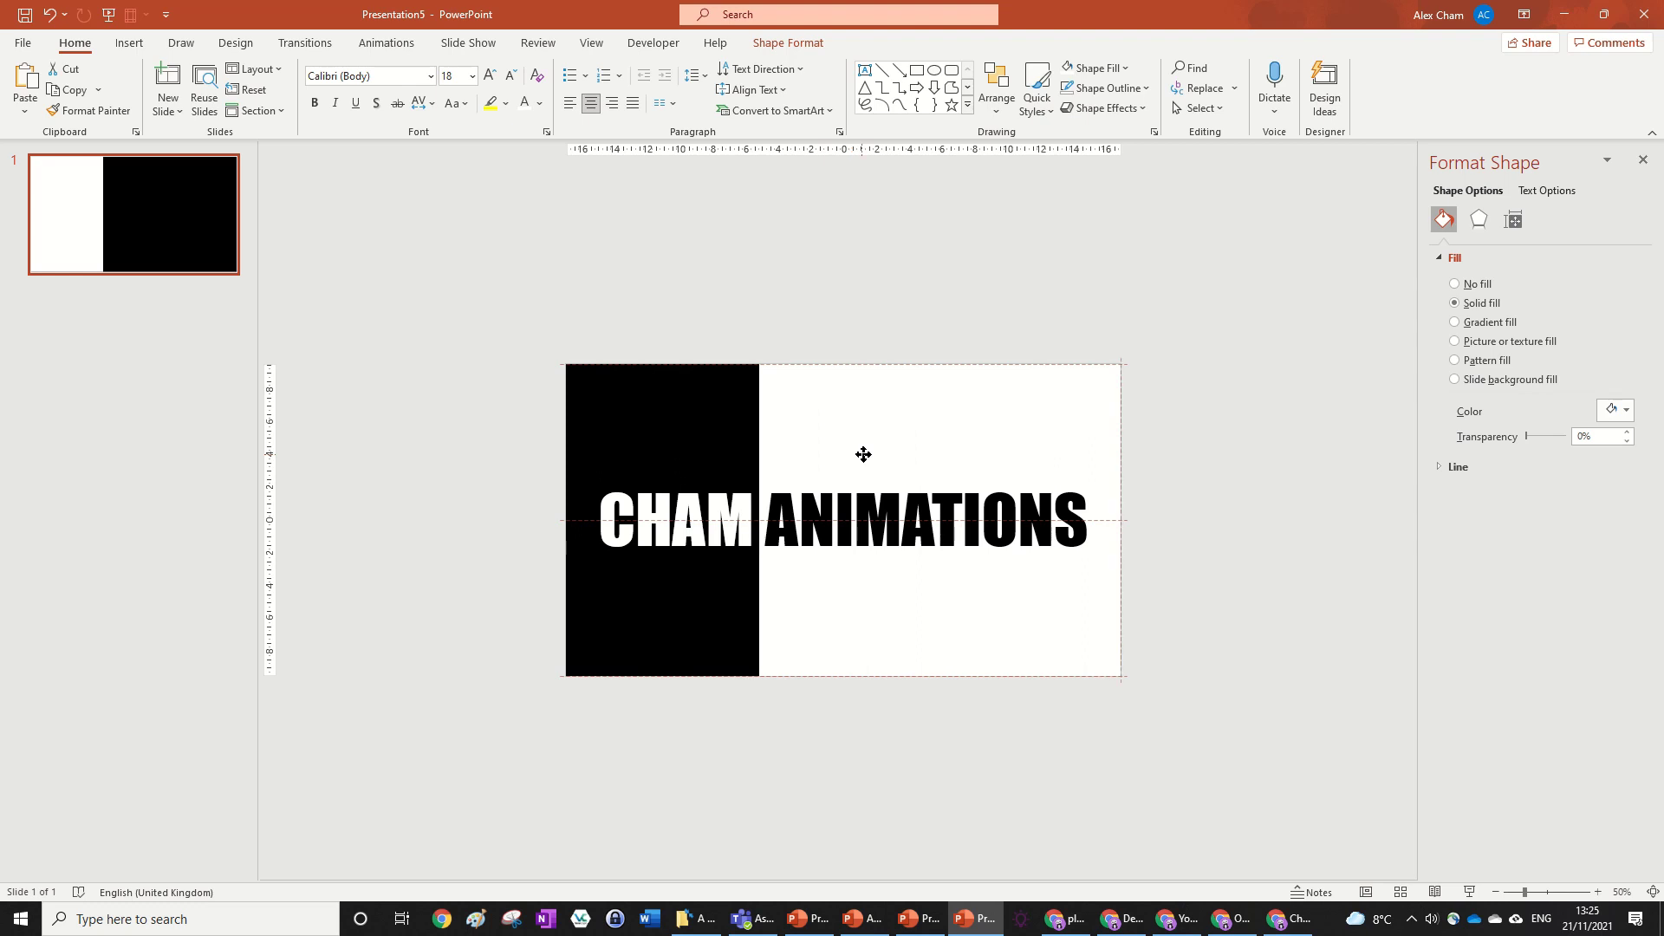
{"action": "key", "text": "Escape"}
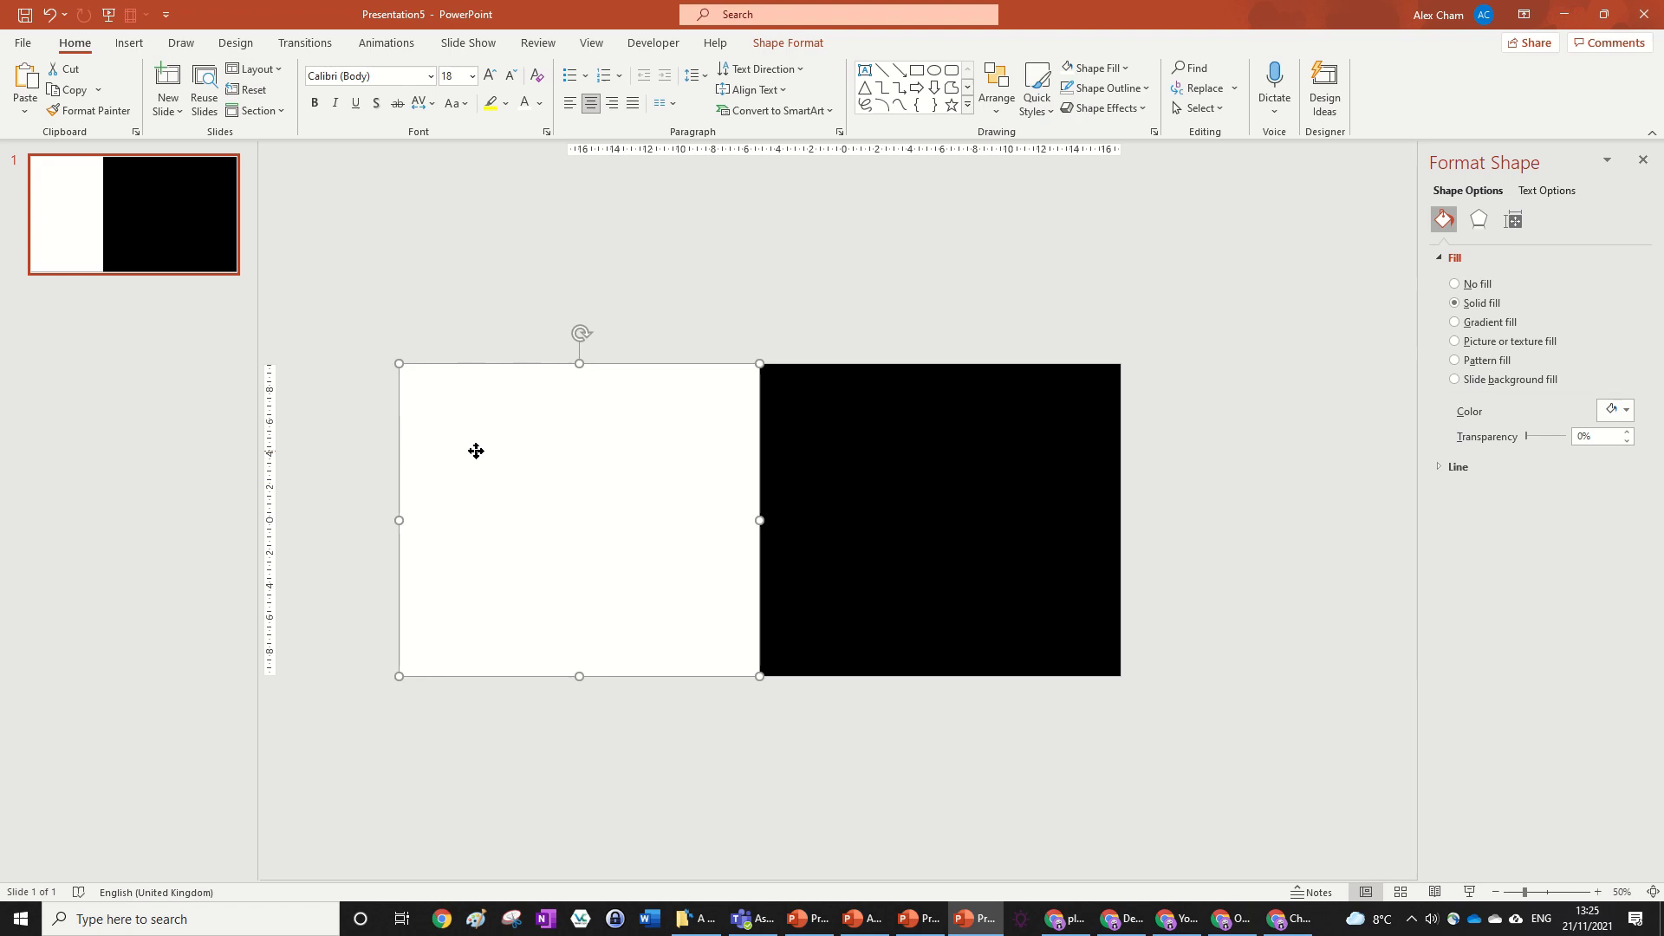
{"action": "mouse_move", "coordinate": [476, 450]}
{"action": "left_mouse_down"}
{"action": "mouse_move", "coordinate": [865, 450]}
{"action": "mouse_move", "coordinate": [367, 464]}
{"action": "mouse_move", "coordinate": [469, 467]}
{"action": "left_mouse_up"}
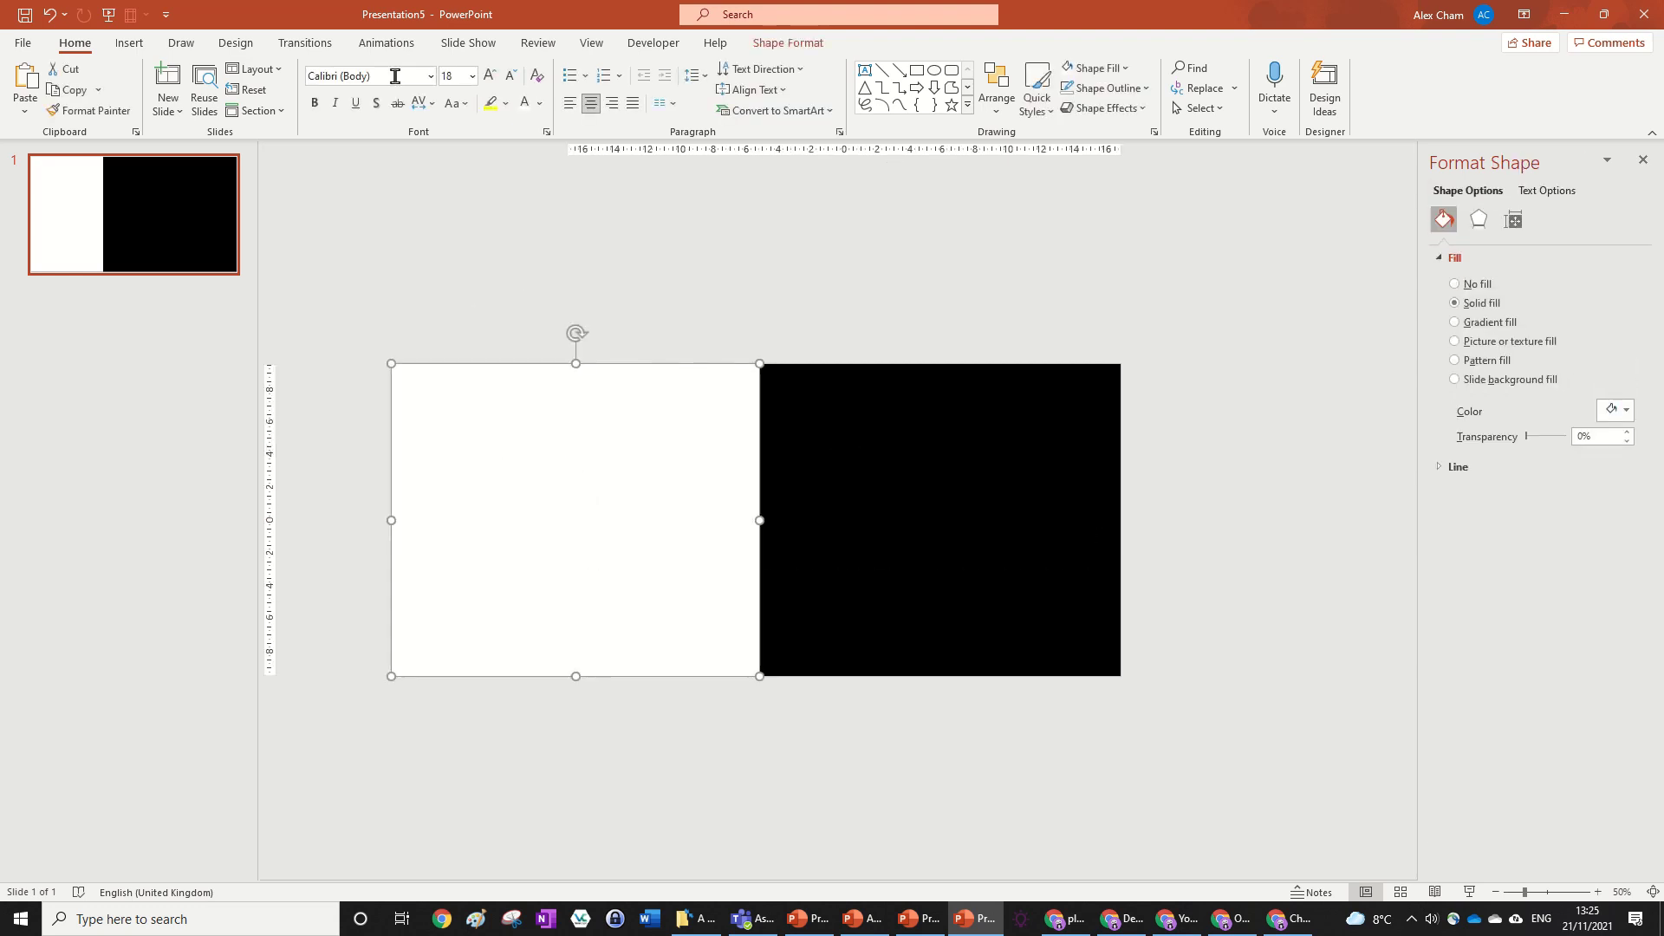
{"action": "left_click", "coordinate": [387, 42]}
Step: Apply a Lines motion path moving the white cover to the right
{"action": "left_click", "coordinate": [1138, 113]}
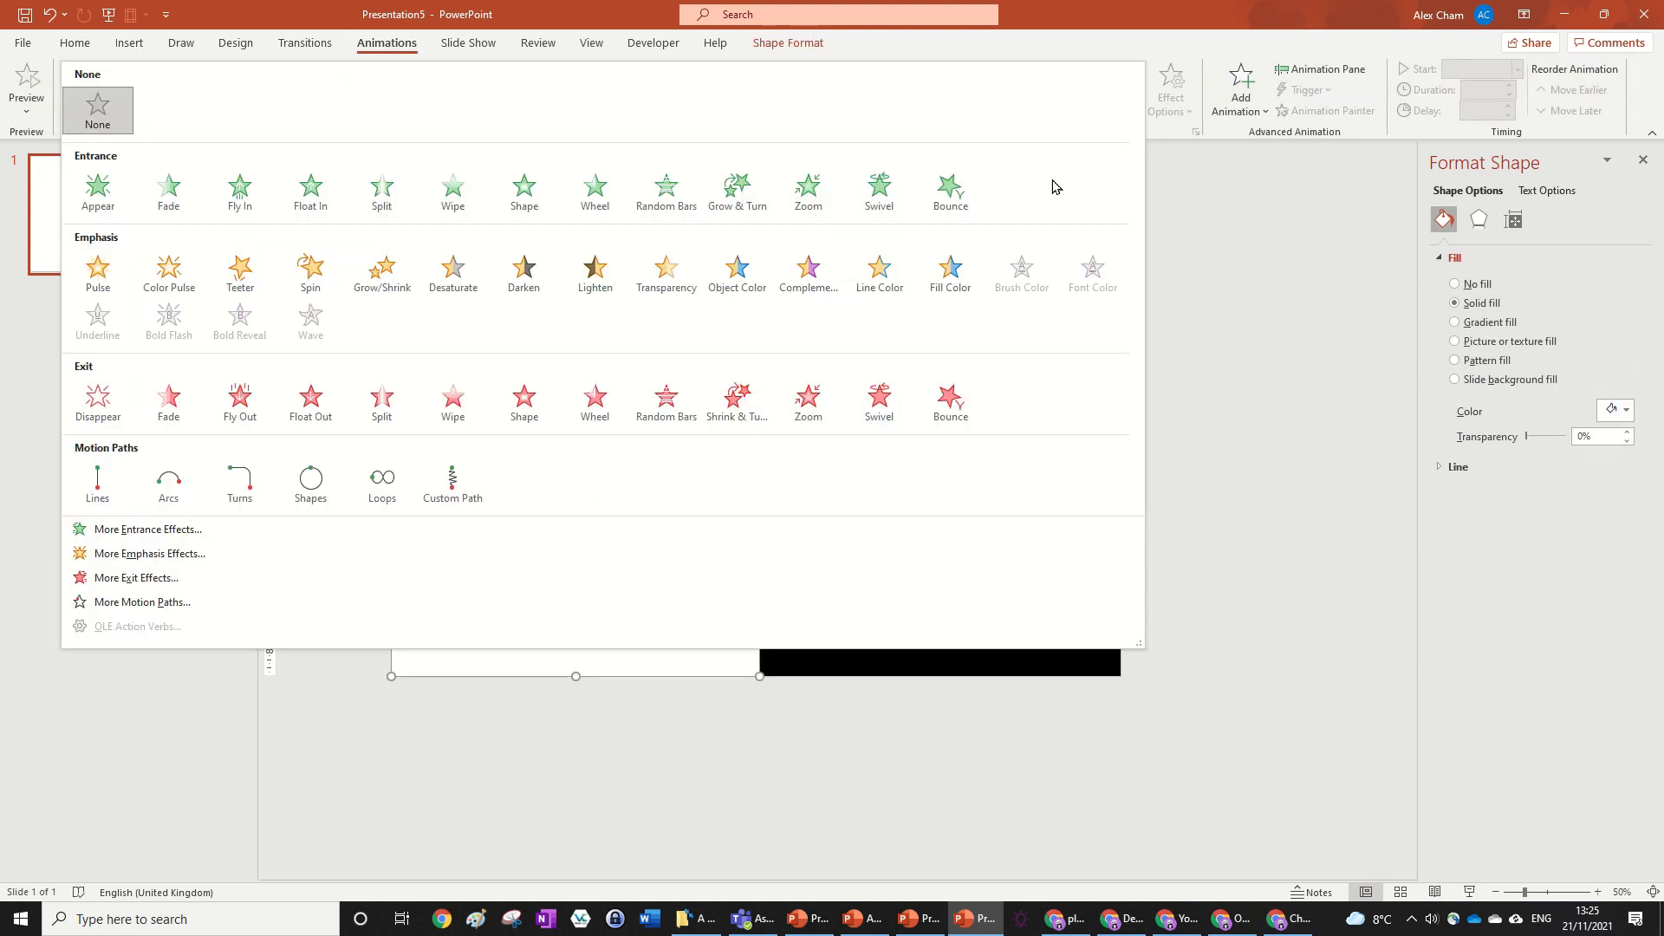
{"action": "left_click", "coordinate": [85, 489]}
{"action": "left_click", "coordinate": [1170, 91]}
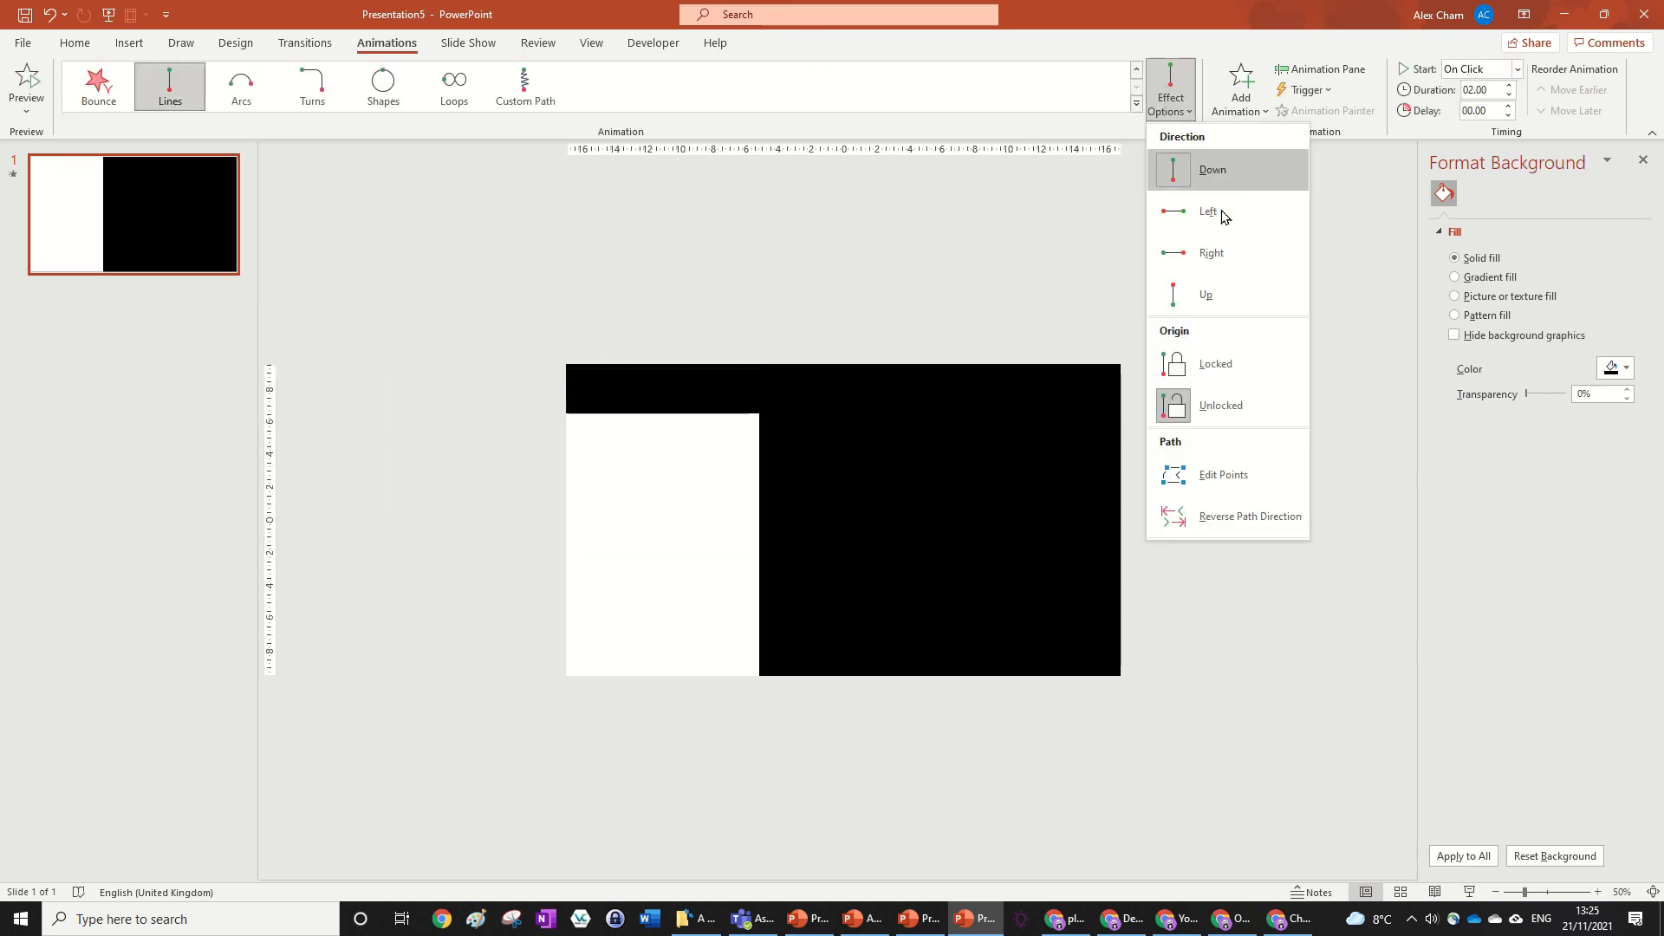
{"action": "left_click", "coordinate": [1214, 253]}
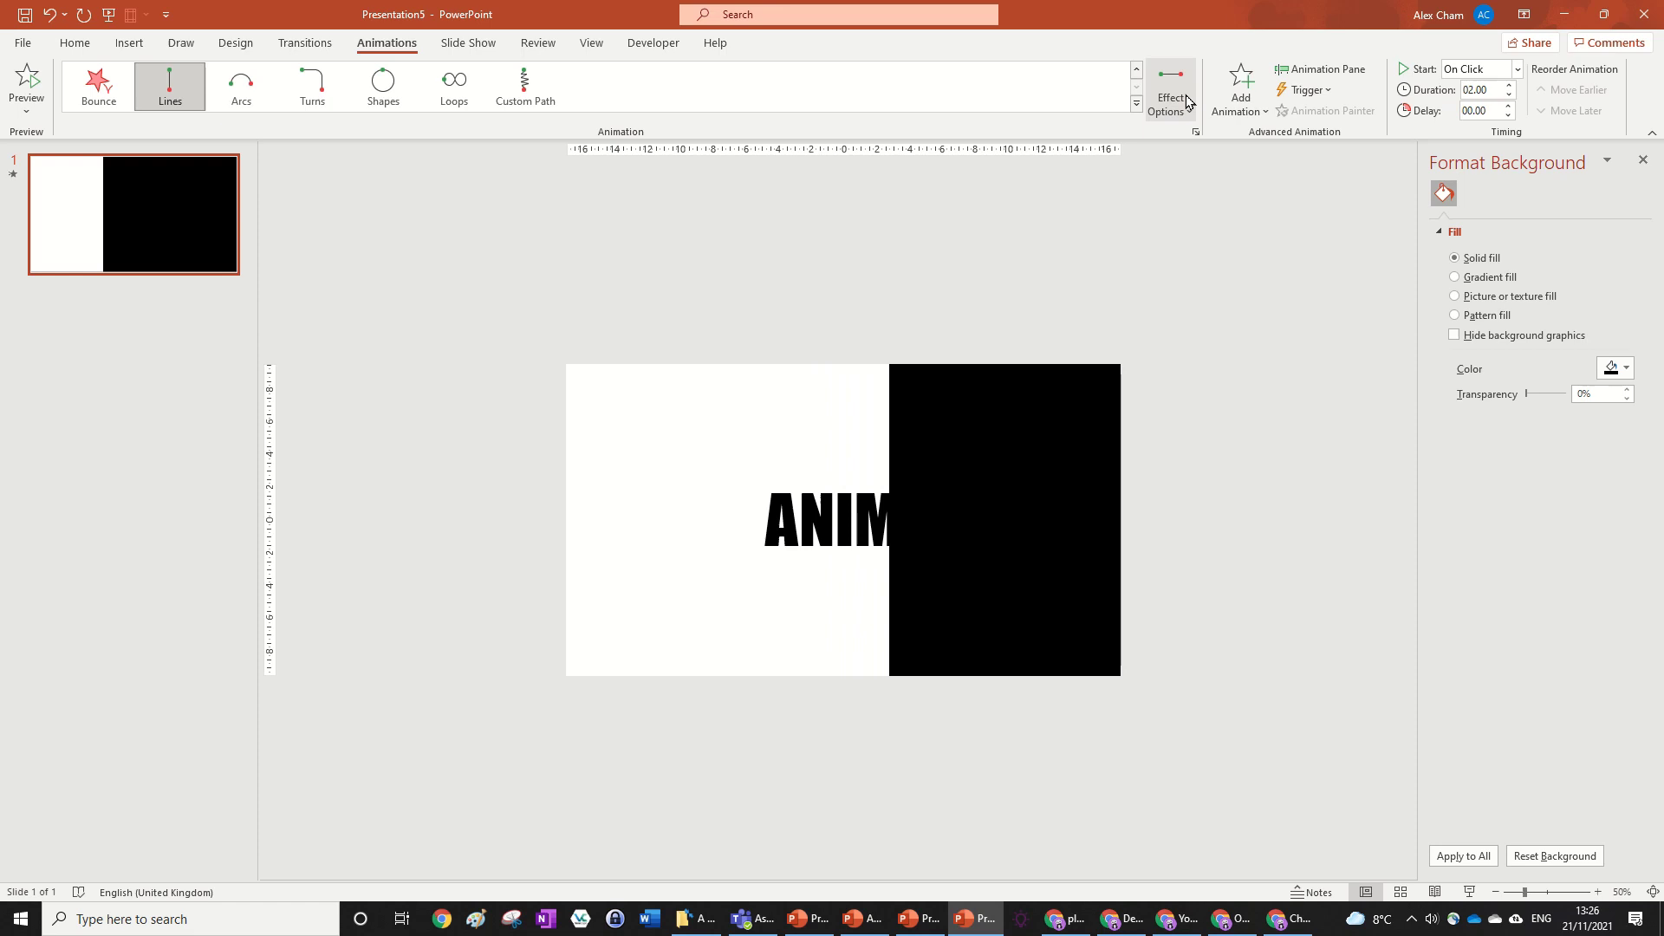
Step: Set the motion duration to 0.90 seconds and open its effect settings
{"action": "left_click", "coordinate": [1507, 96]}
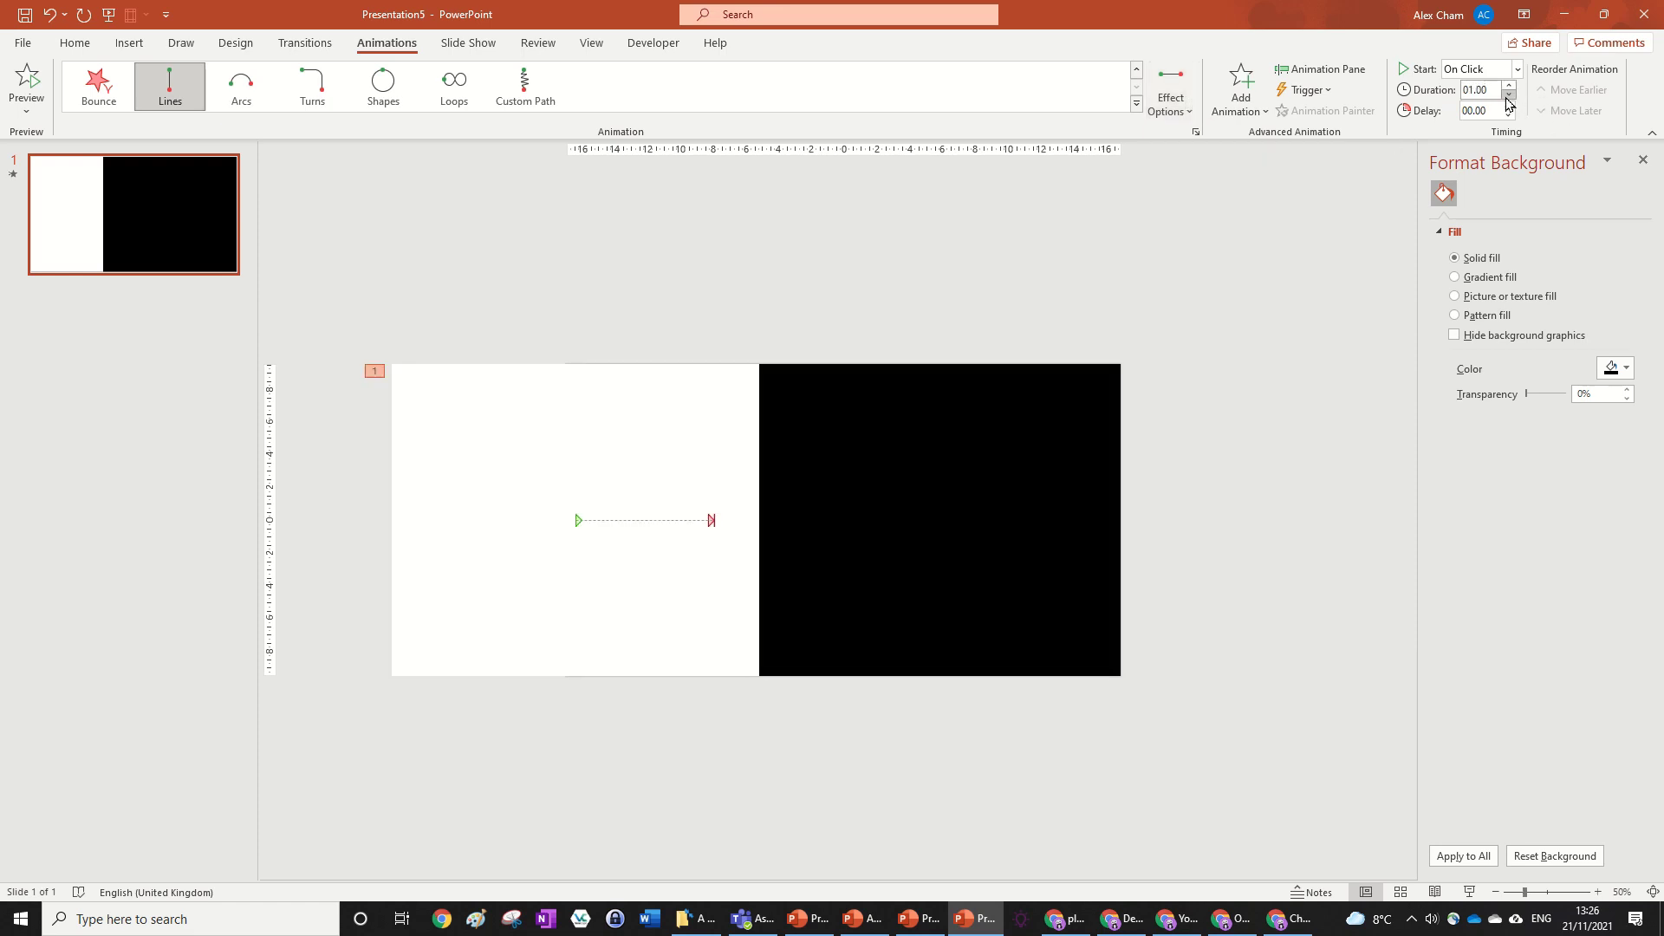
{"action": "double_click", "coordinate": [1491, 90]}
{"action": "key", "text": "Return"}
{"action": "left_click", "coordinate": [1196, 132]}
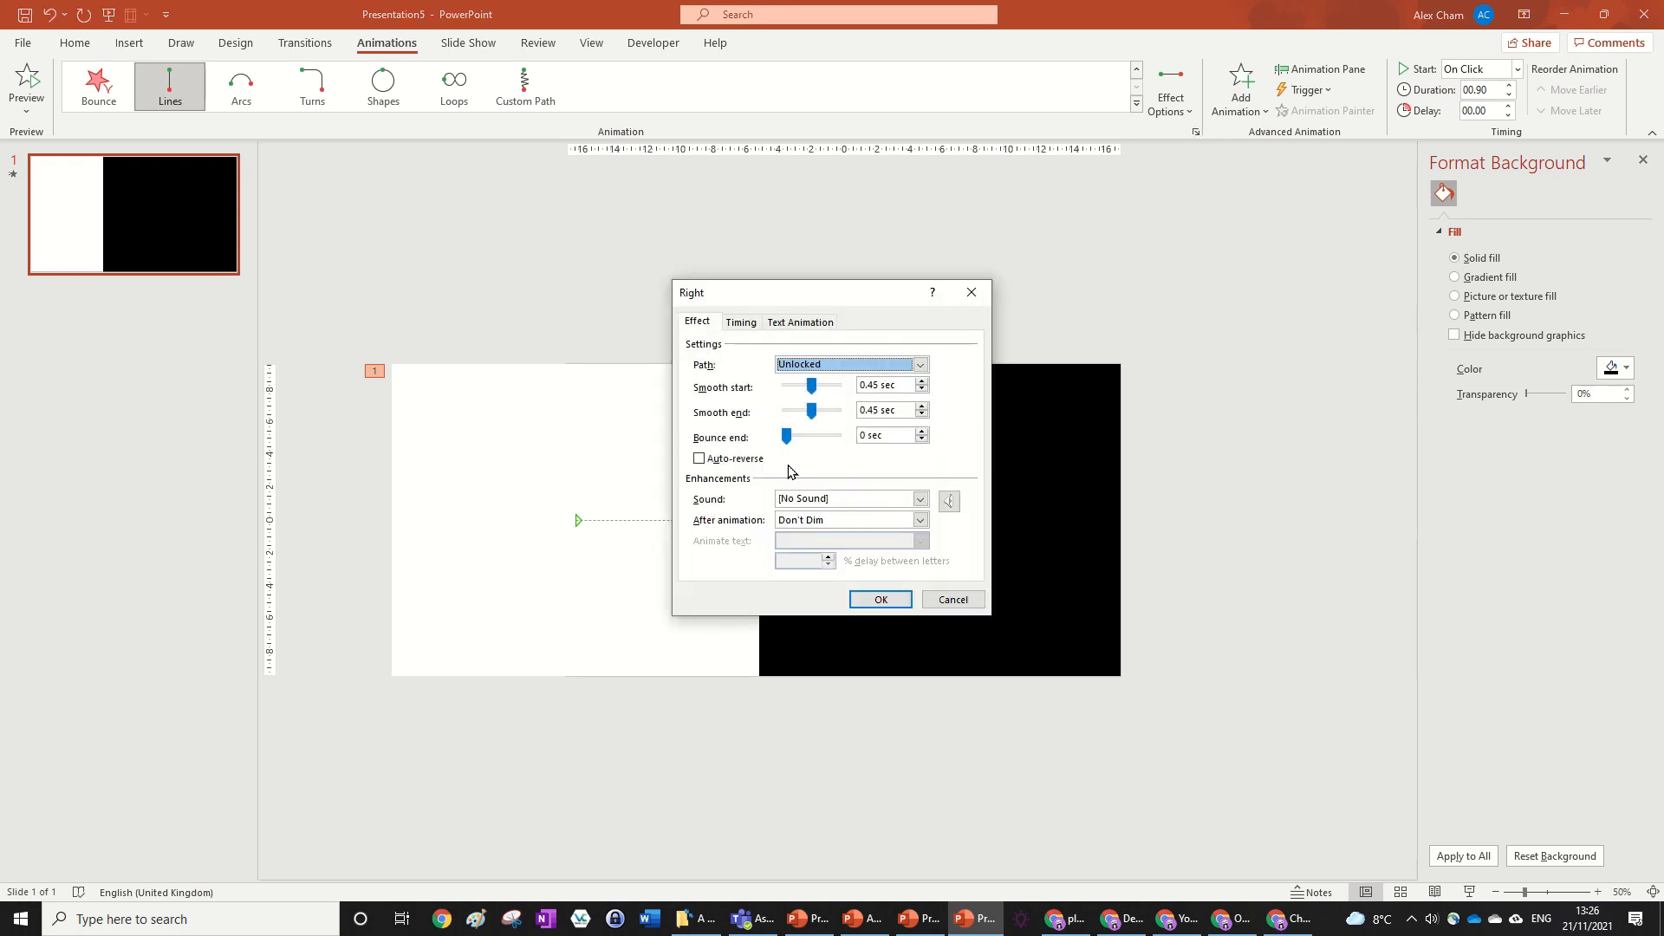
Step: Choose Whoosh 1.wav under Other Sound as the motion effect's sound
{"action": "left_click", "coordinate": [845, 502]}
{"action": "scroll", "coordinate": [888, 567], "scroll_direction": "down", "scroll_amount": 6}
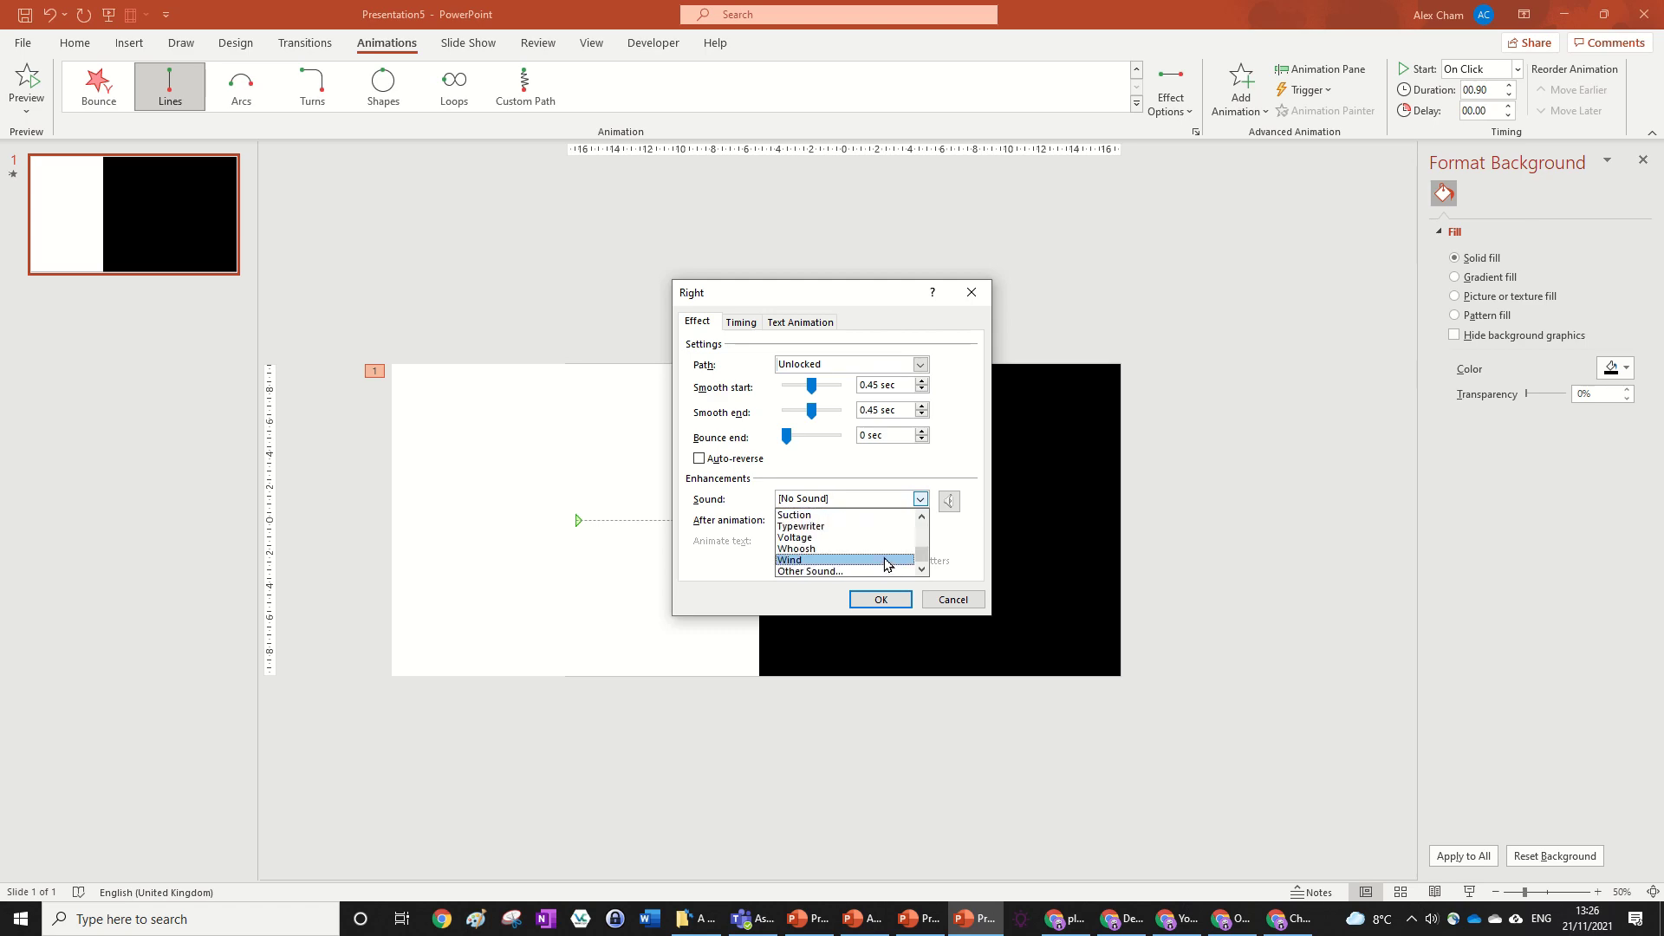
{"action": "left_click", "coordinate": [858, 571]}
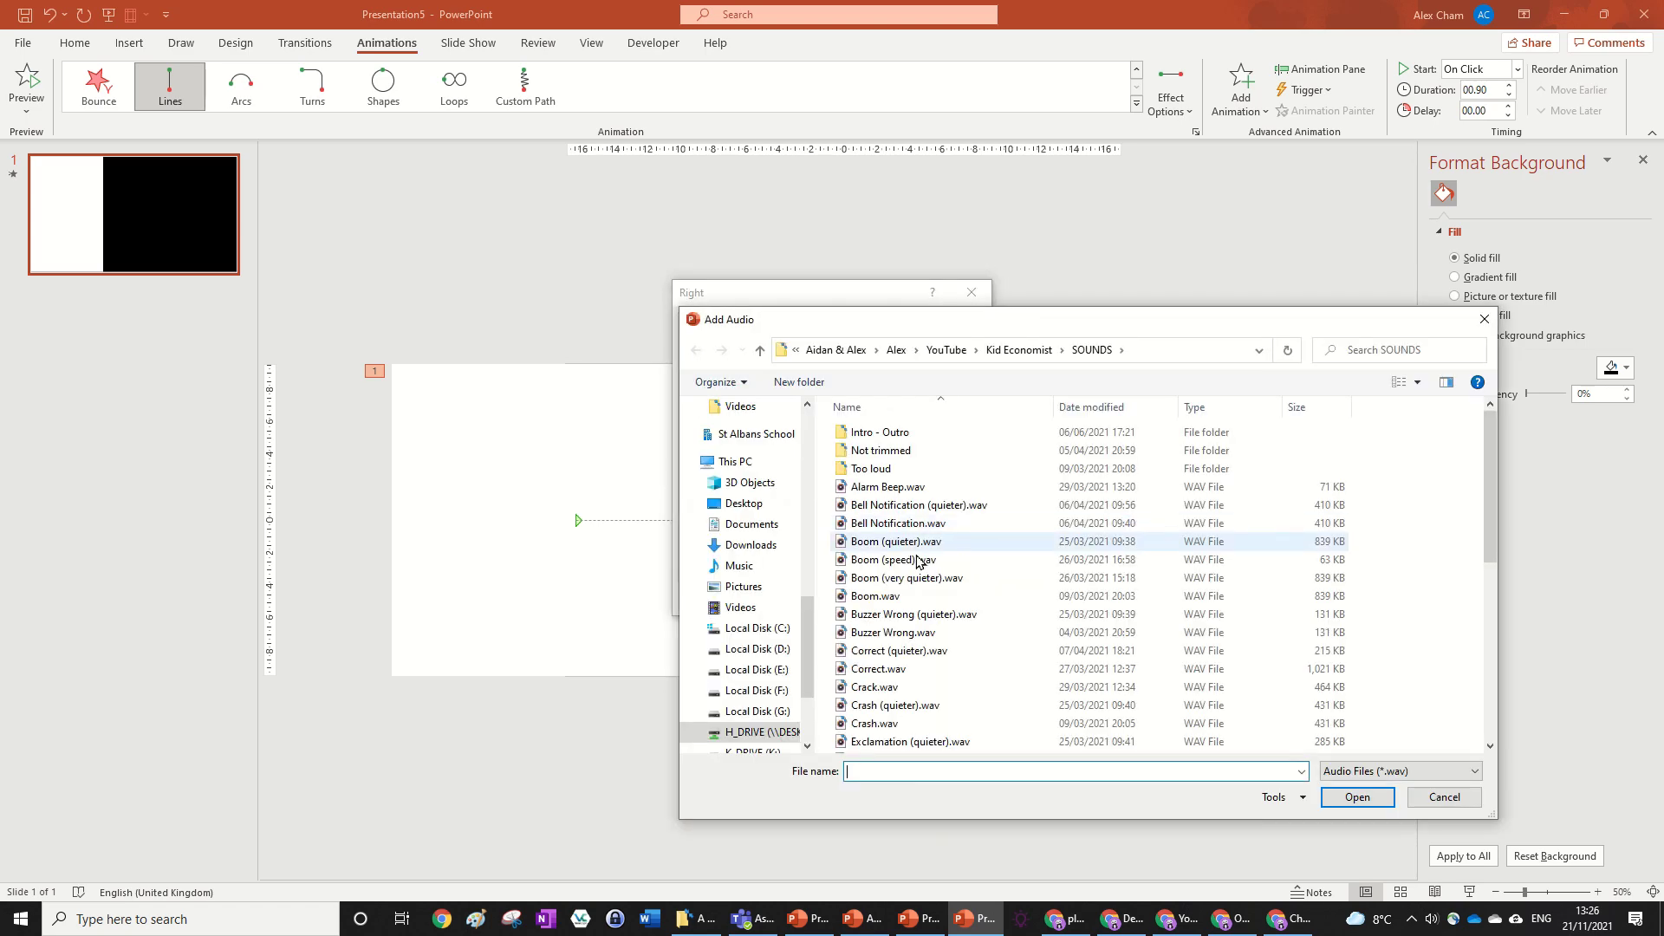
{"action": "scroll", "coordinate": [960, 708], "scroll_direction": "down", "scroll_amount": 5}
{"action": "scroll", "coordinate": [953, 702], "scroll_direction": "down", "scroll_amount": 2}
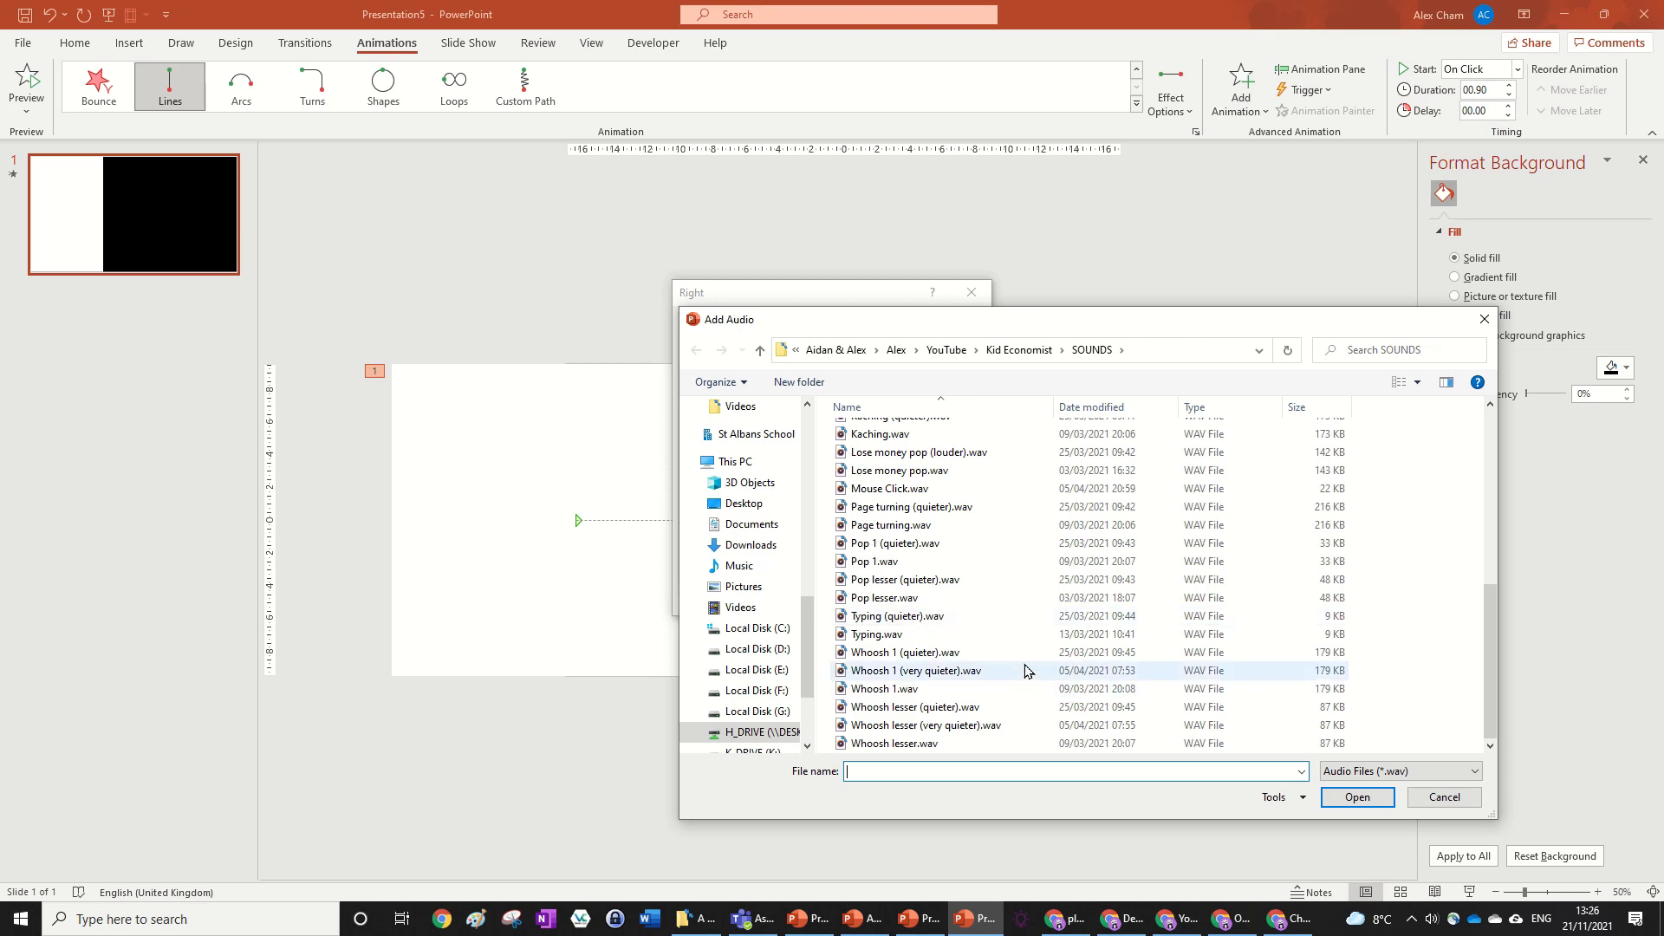
{"action": "left_click", "coordinate": [994, 692]}
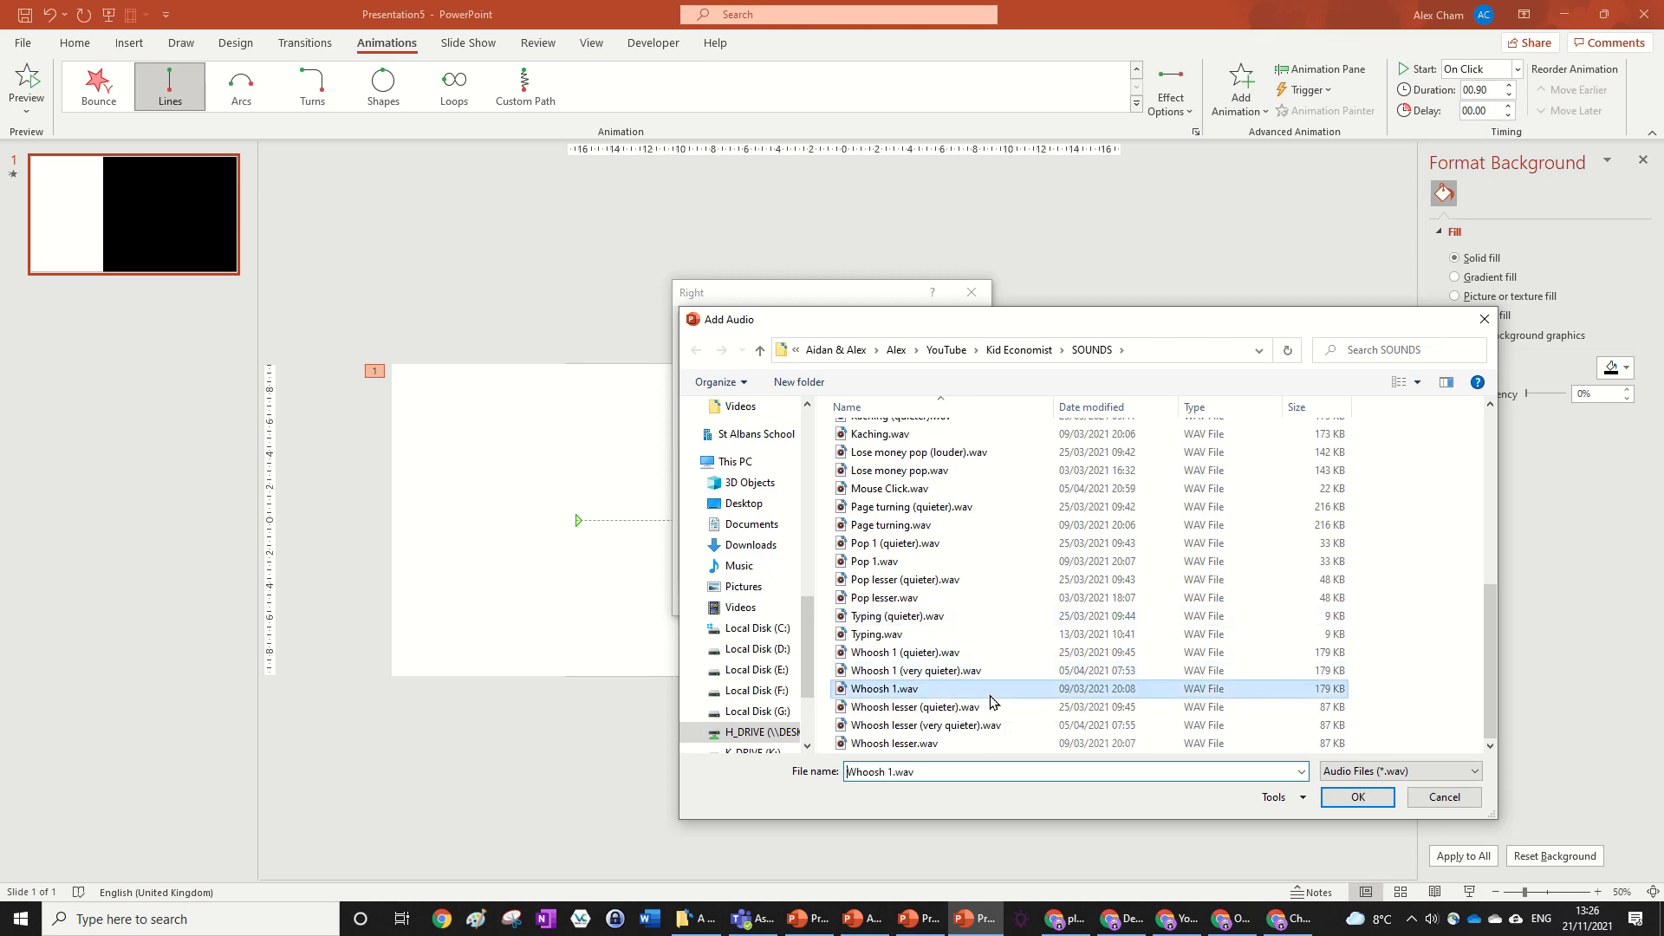
{"action": "left_click", "coordinate": [1359, 798]}
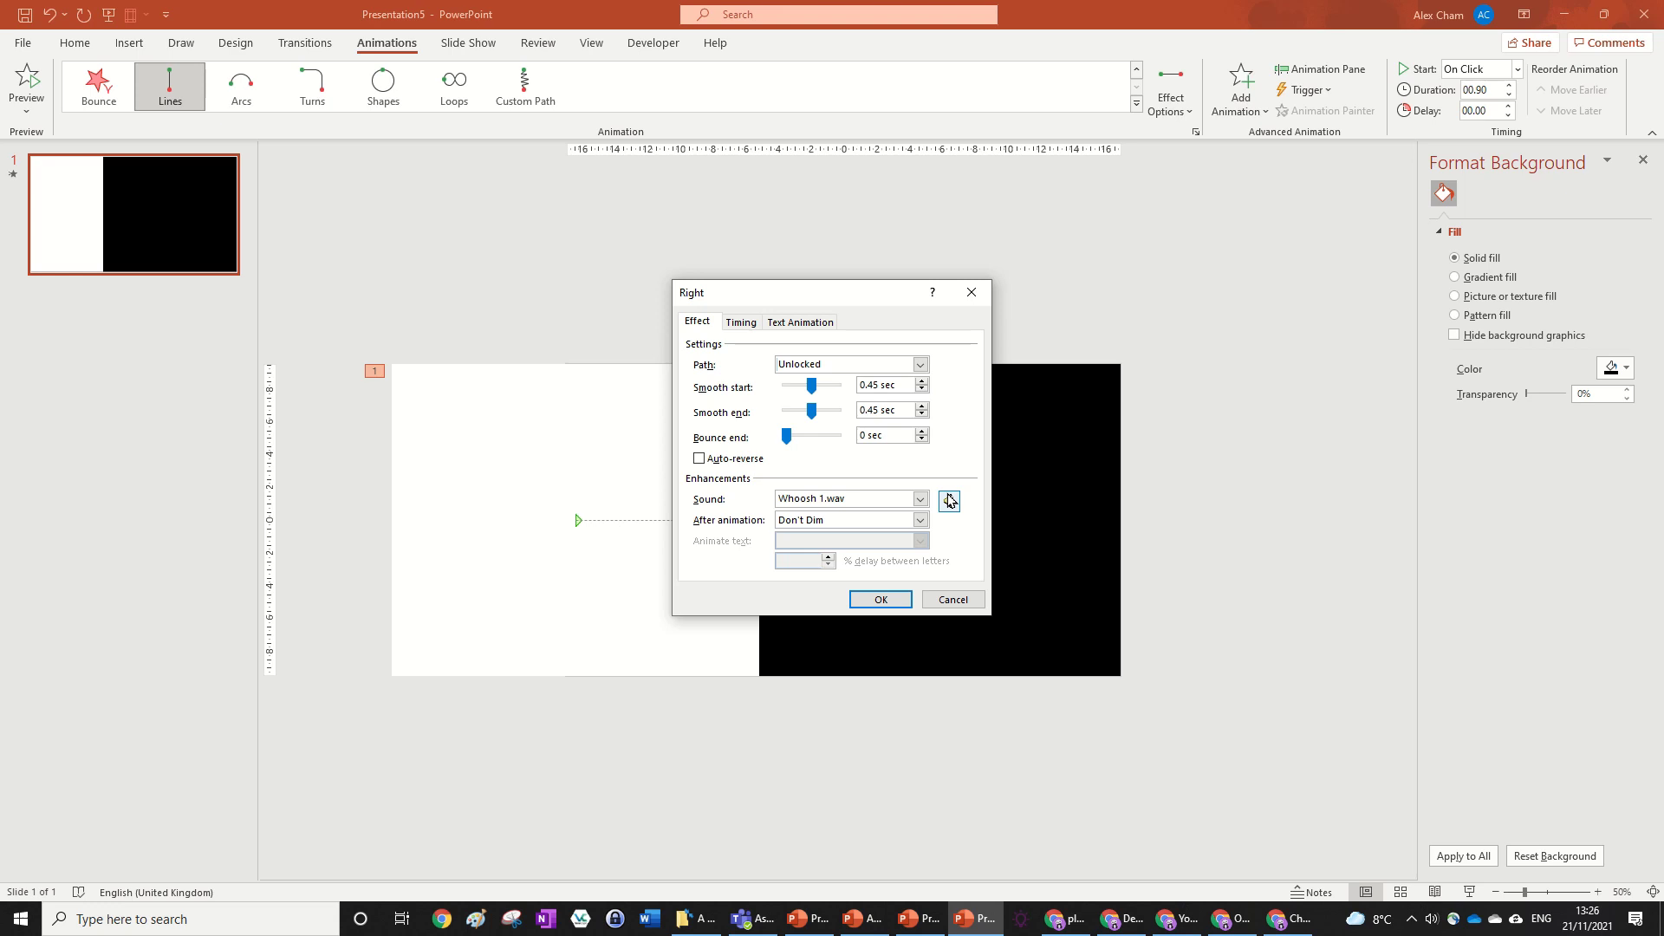
Step: Confirm the effect settings and drag the motion path's end point further right
{"action": "left_click", "coordinate": [889, 599]}
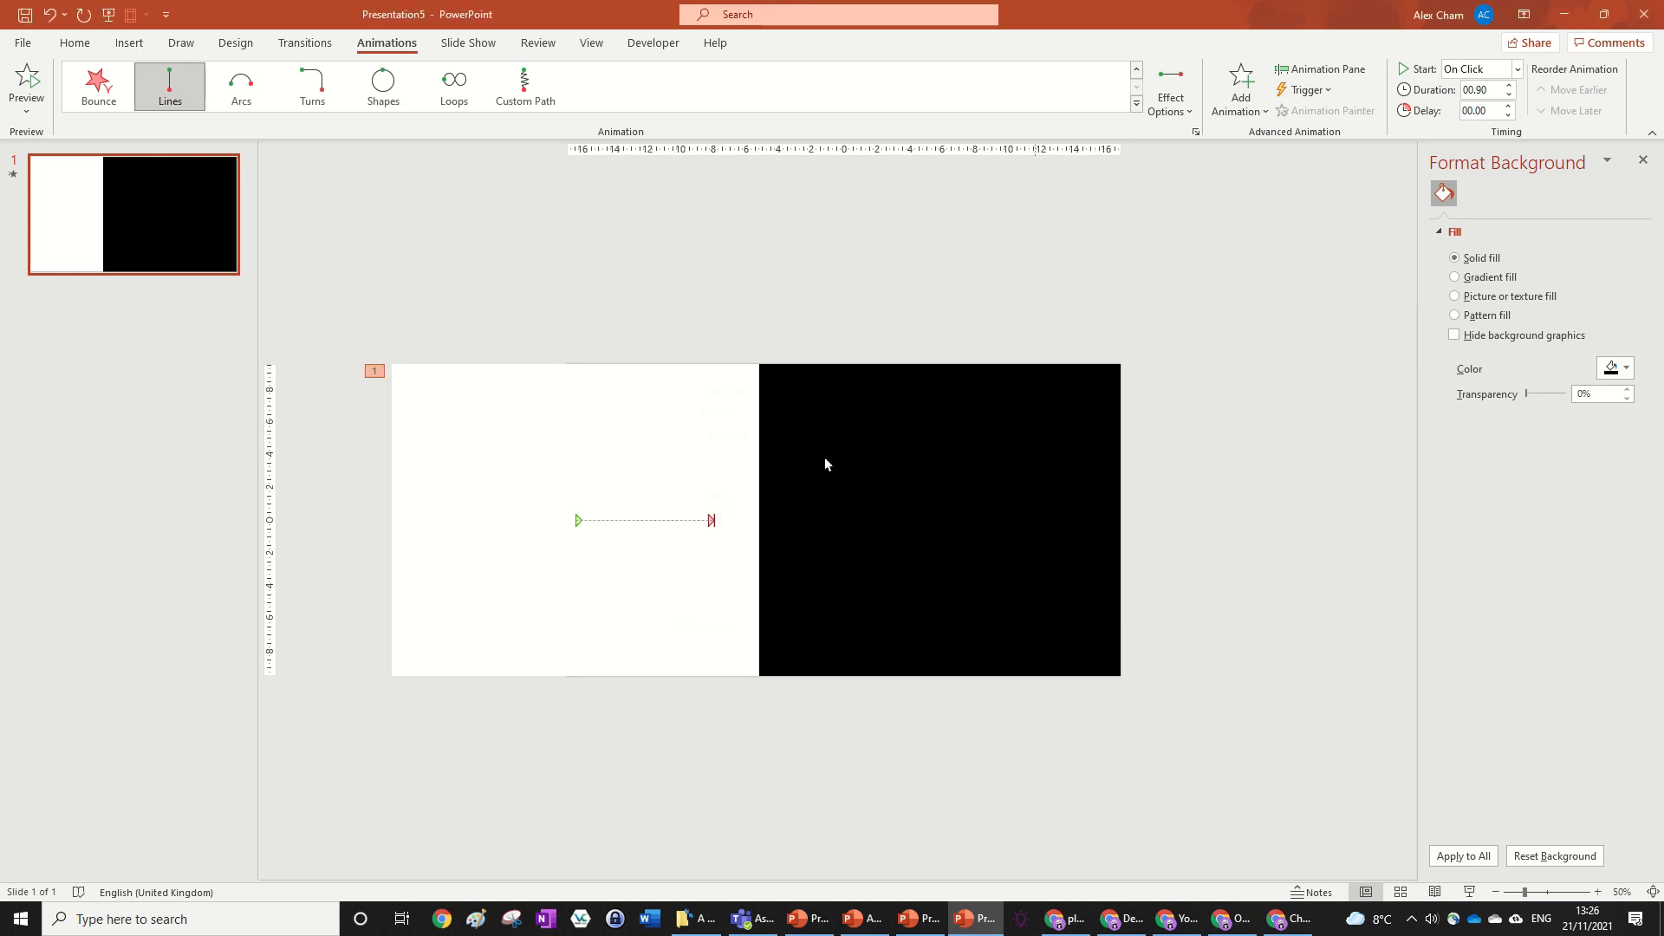
{"action": "left_click", "coordinate": [655, 406]}
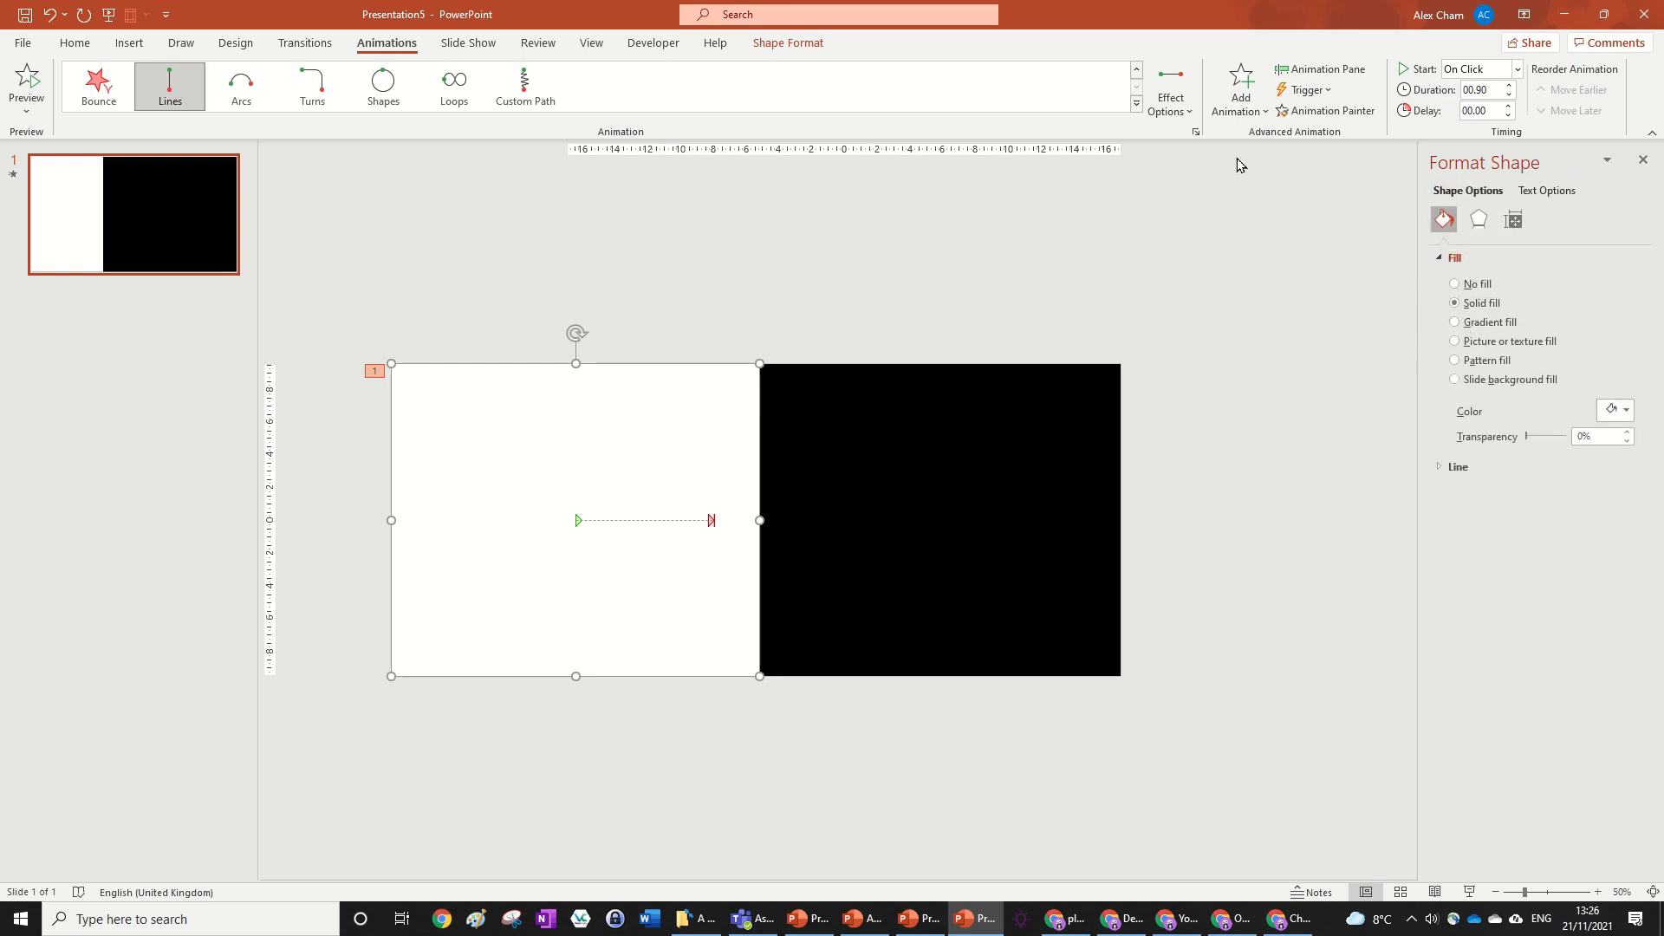
{"action": "left_click", "coordinate": [1339, 70]}
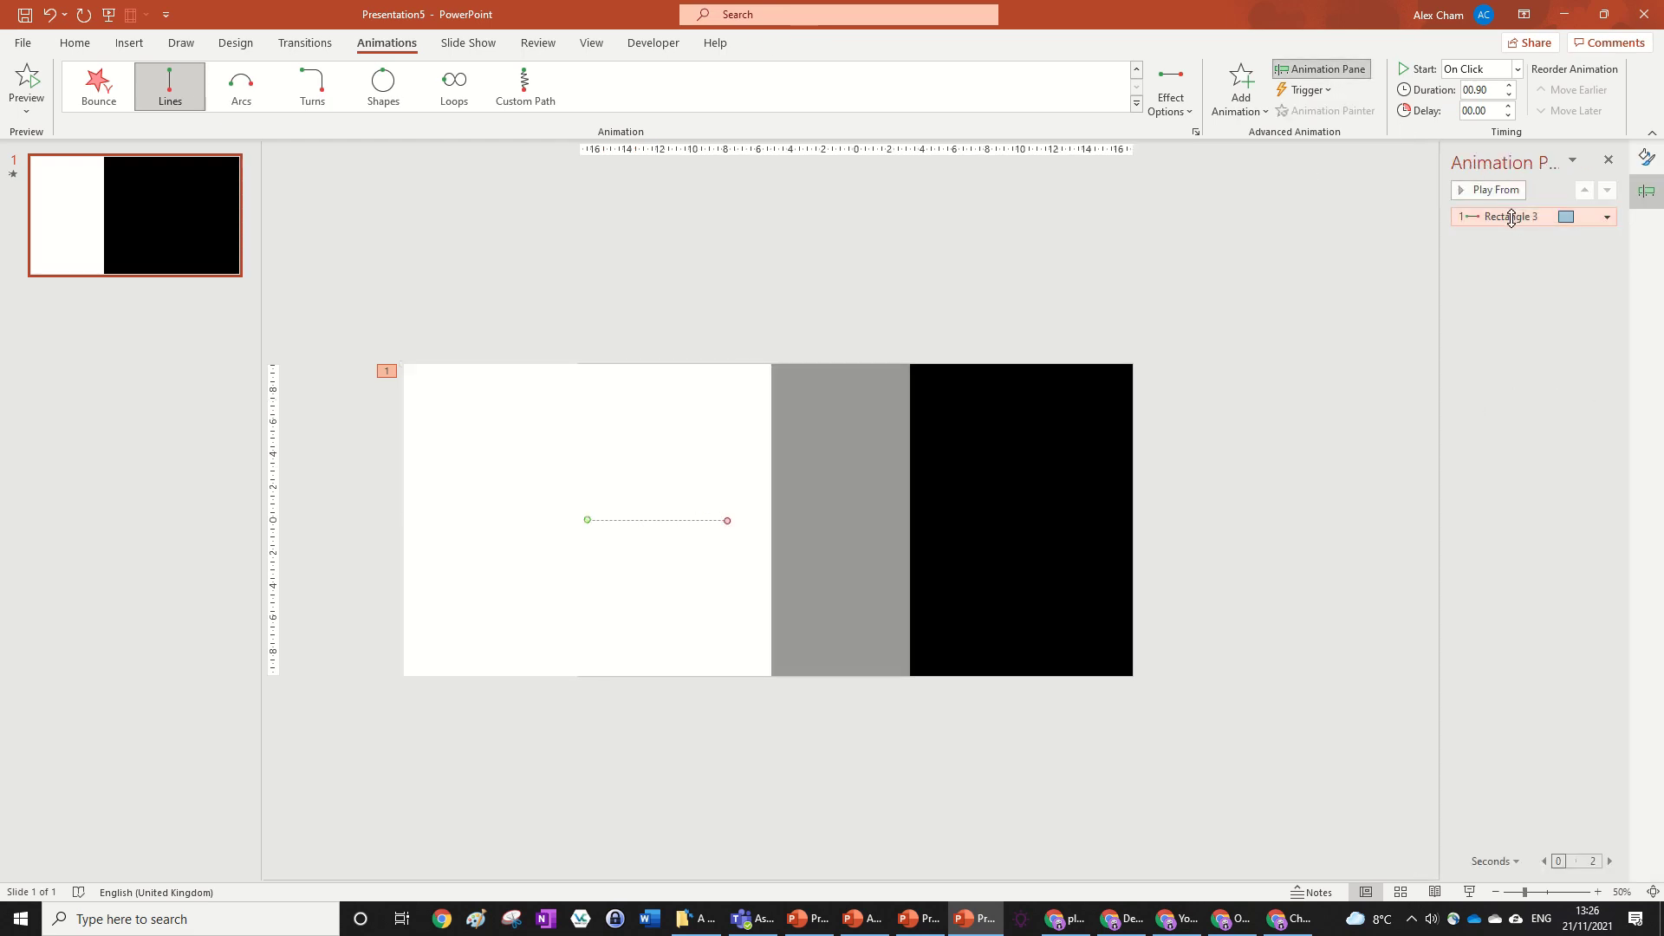
{"action": "left_click_drag", "start_coordinate": [726, 519], "coordinate": [947, 512]}
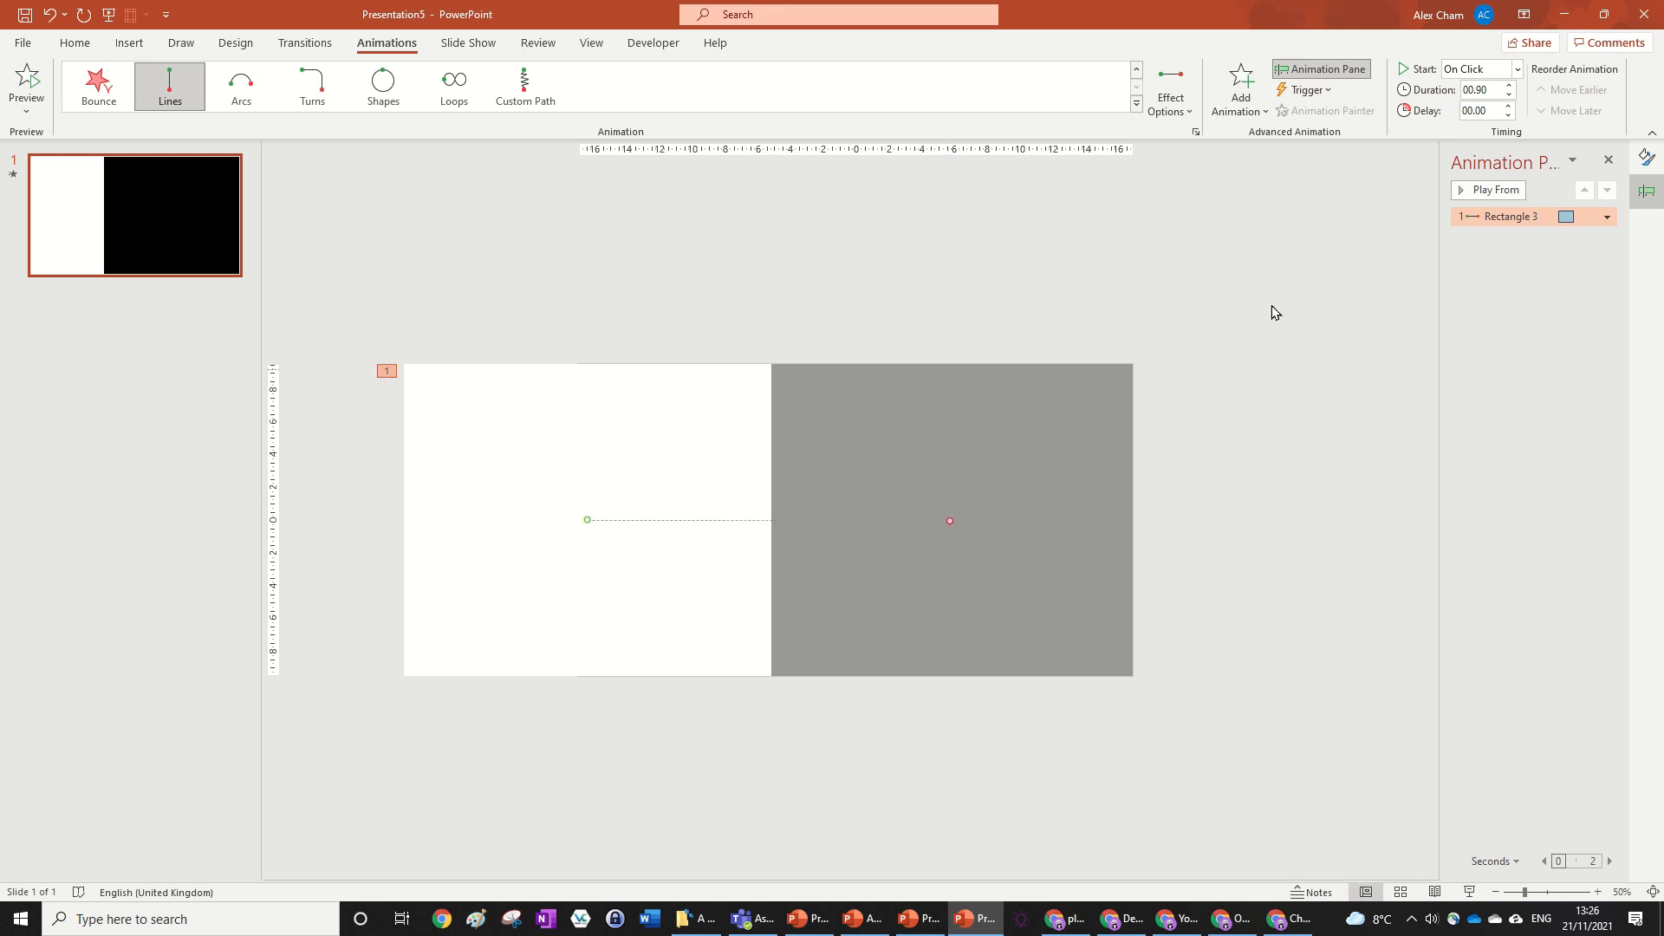
Step: Preview the lengthened cover motion from the Animation Pane
{"action": "left_click", "coordinate": [1456, 201]}
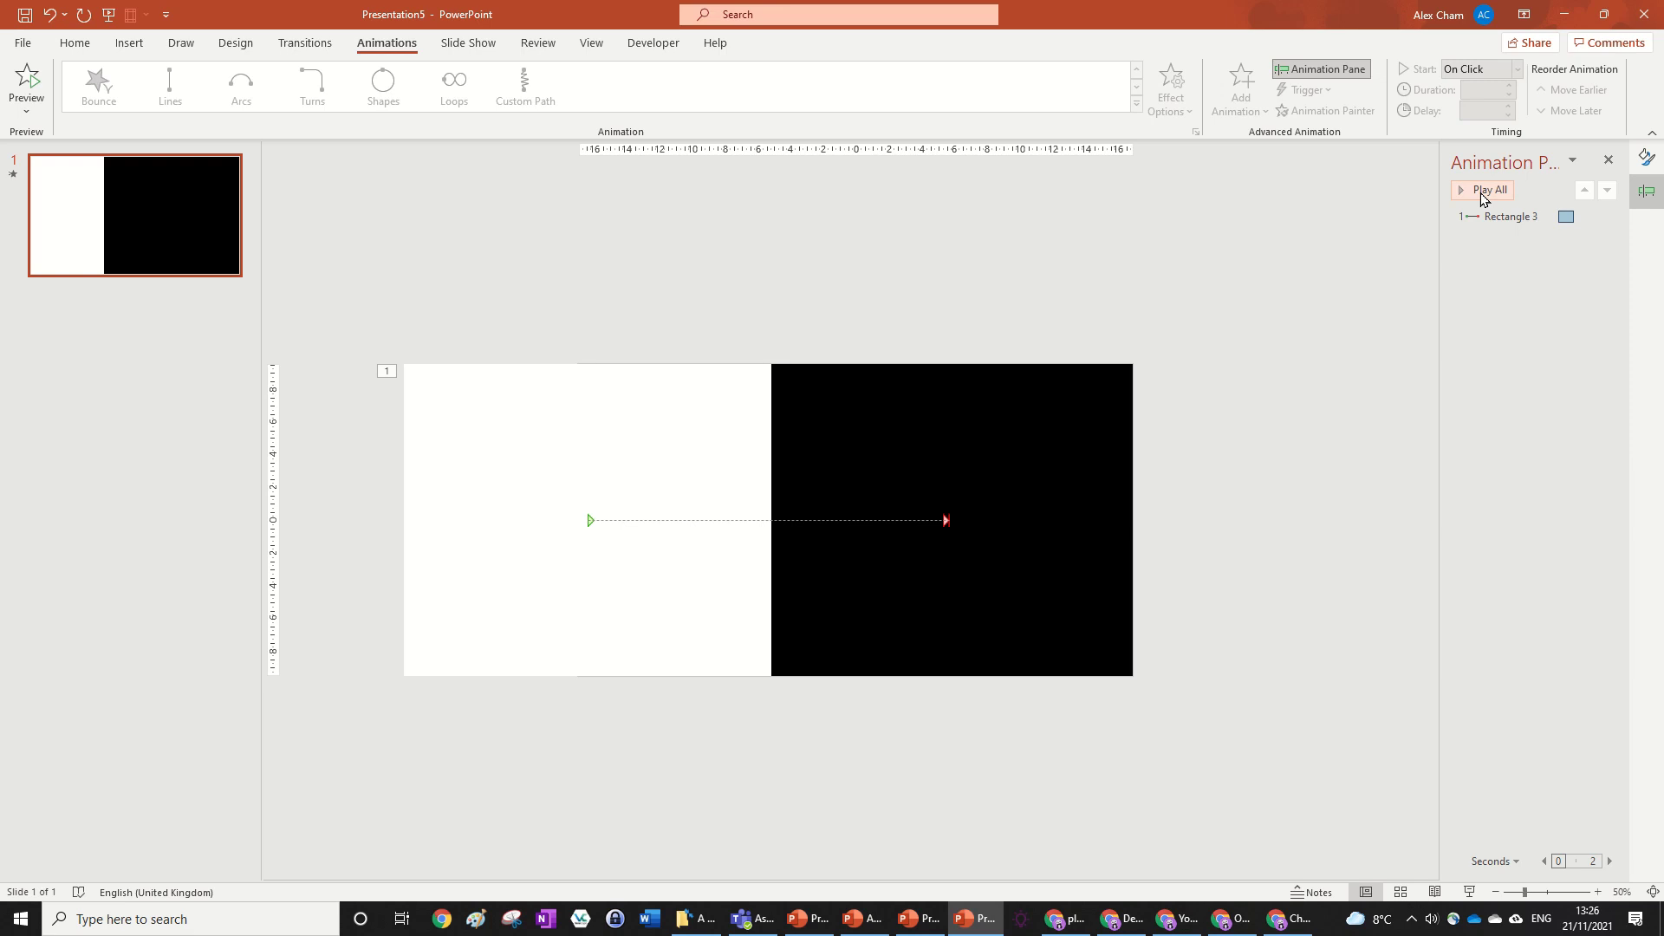
{"action": "left_click", "coordinate": [1482, 191]}
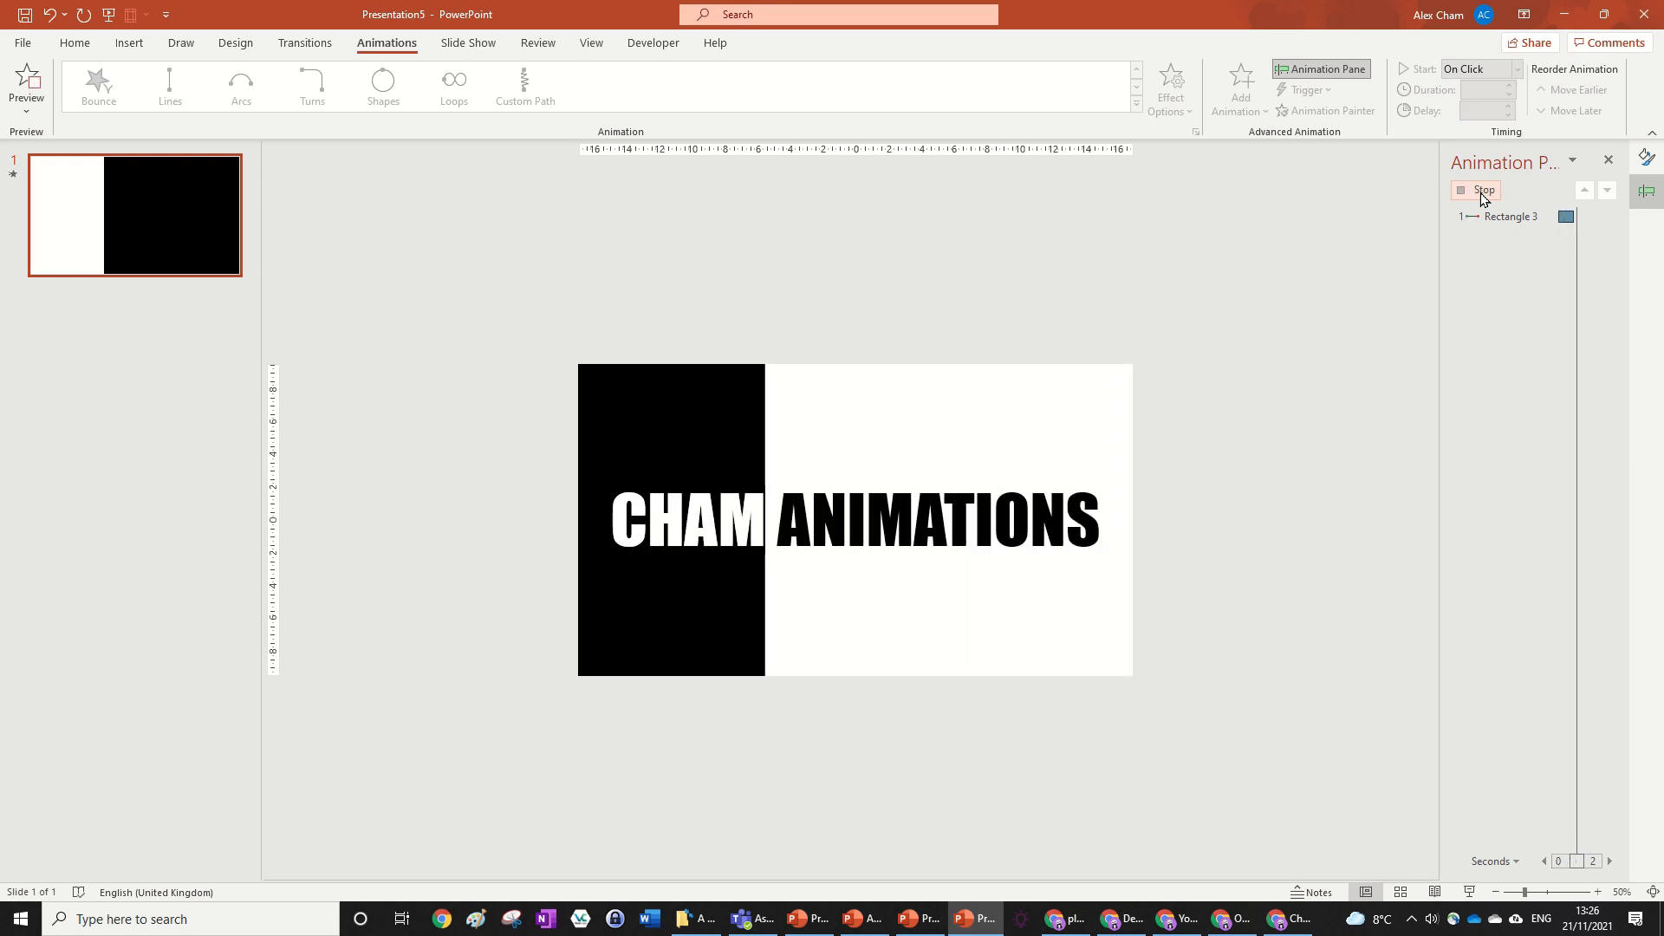
{"action": "left_click", "coordinate": [494, 500]}
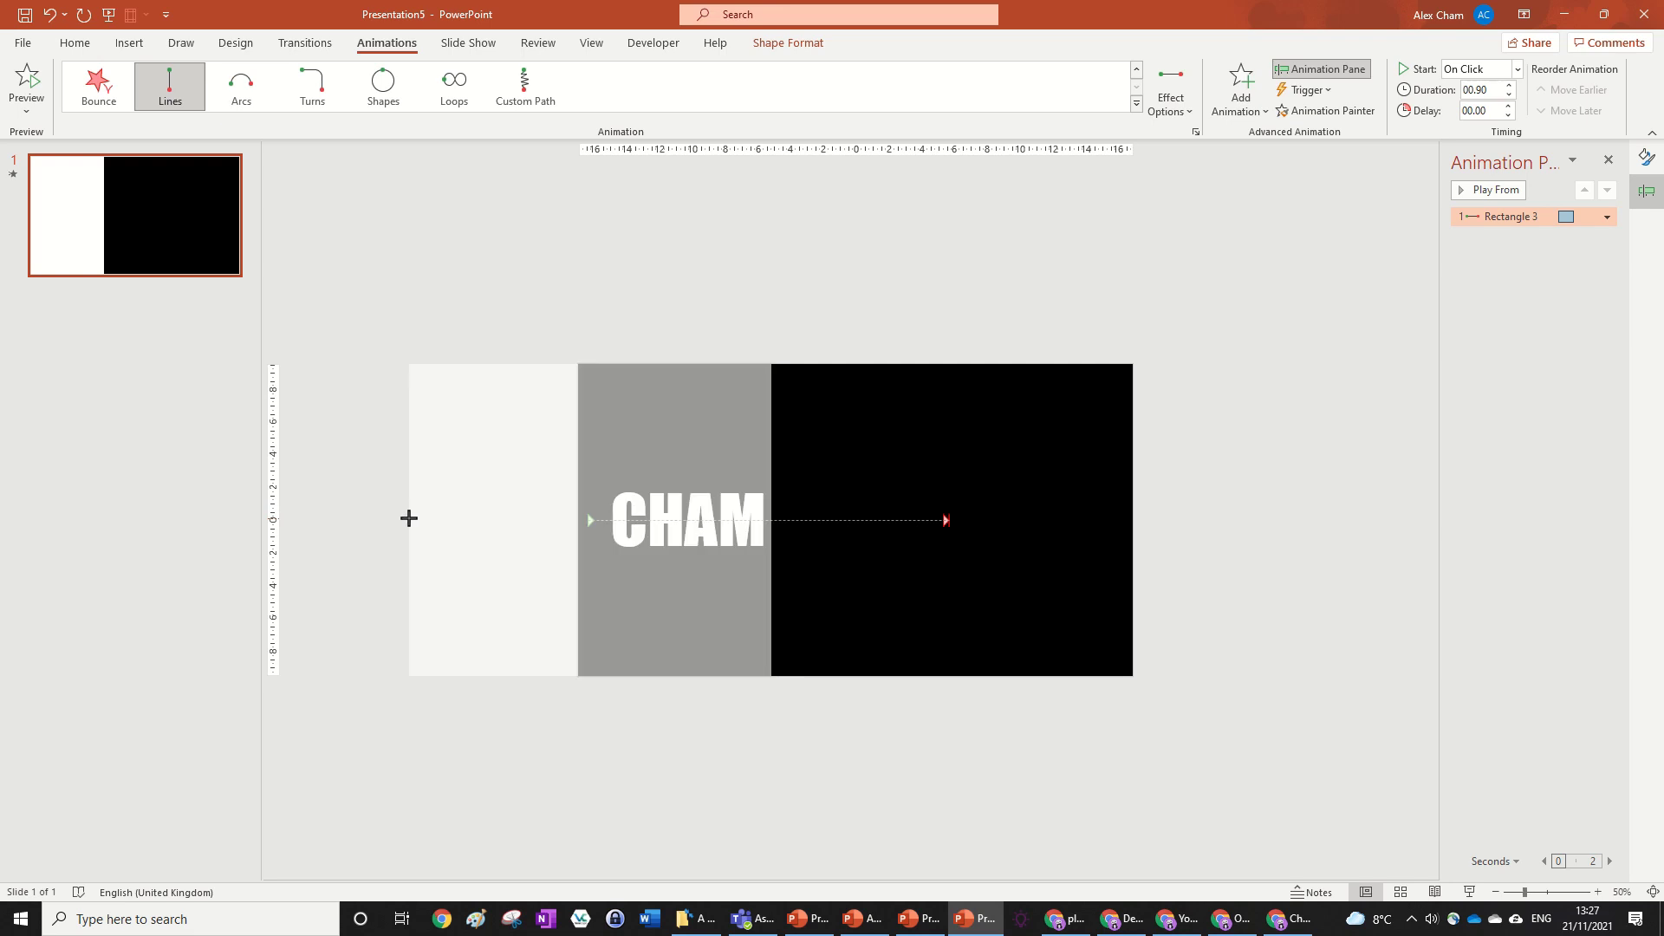
{"action": "left_click", "coordinate": [1488, 190]}
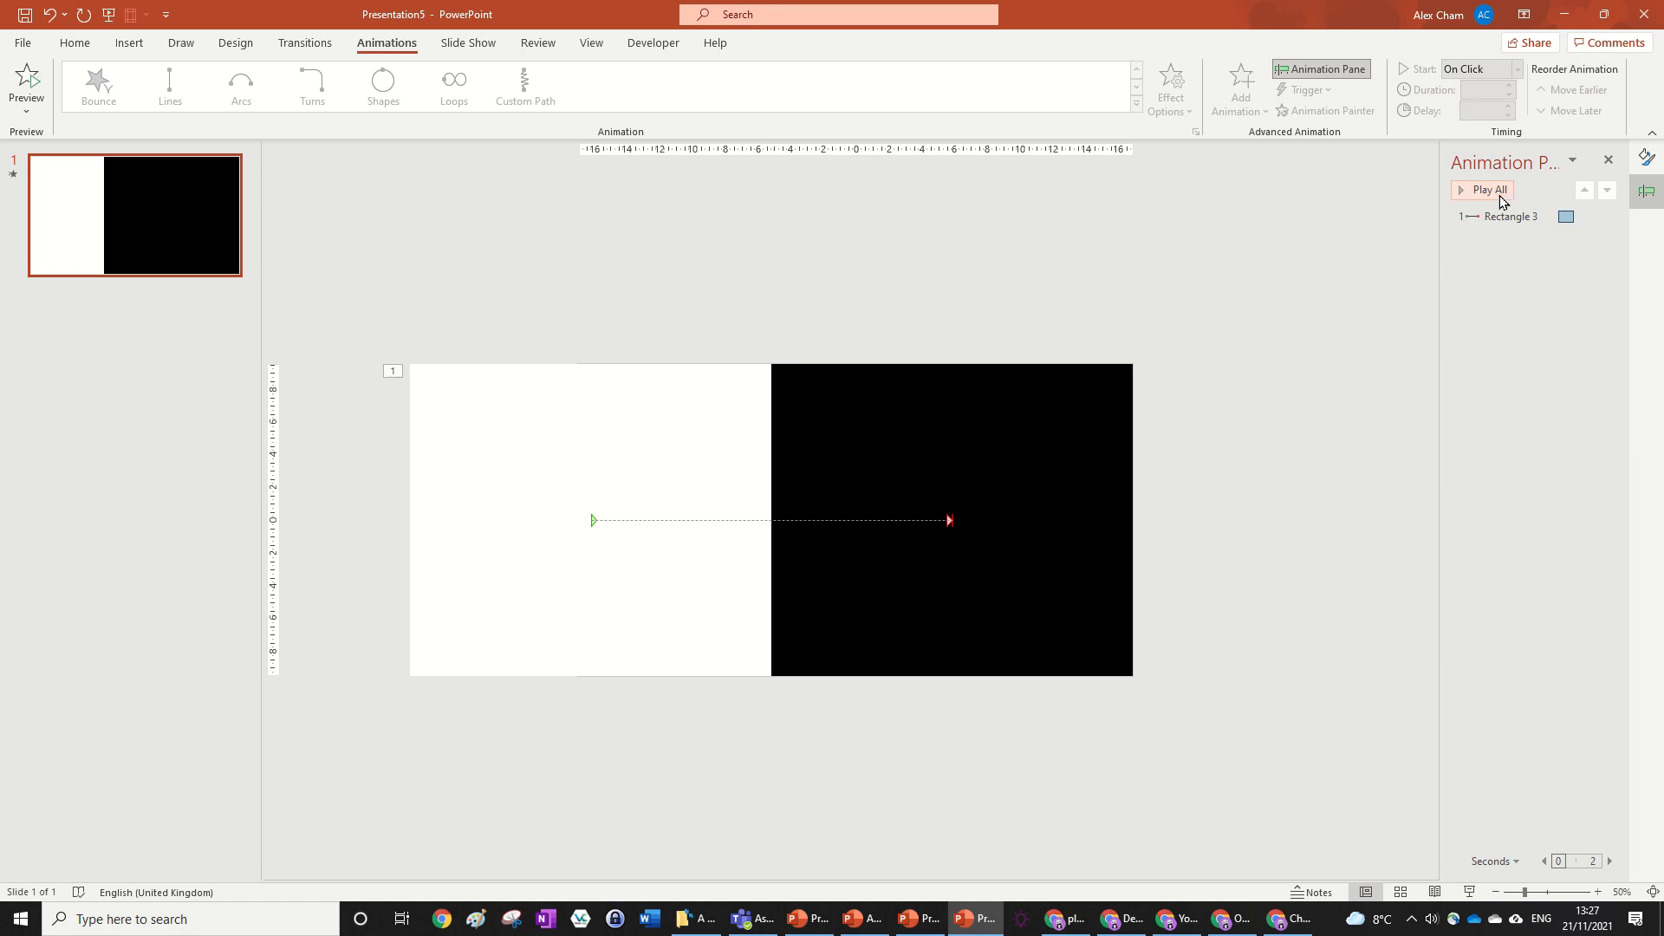
{"action": "left_click", "coordinate": [1588, 220]}
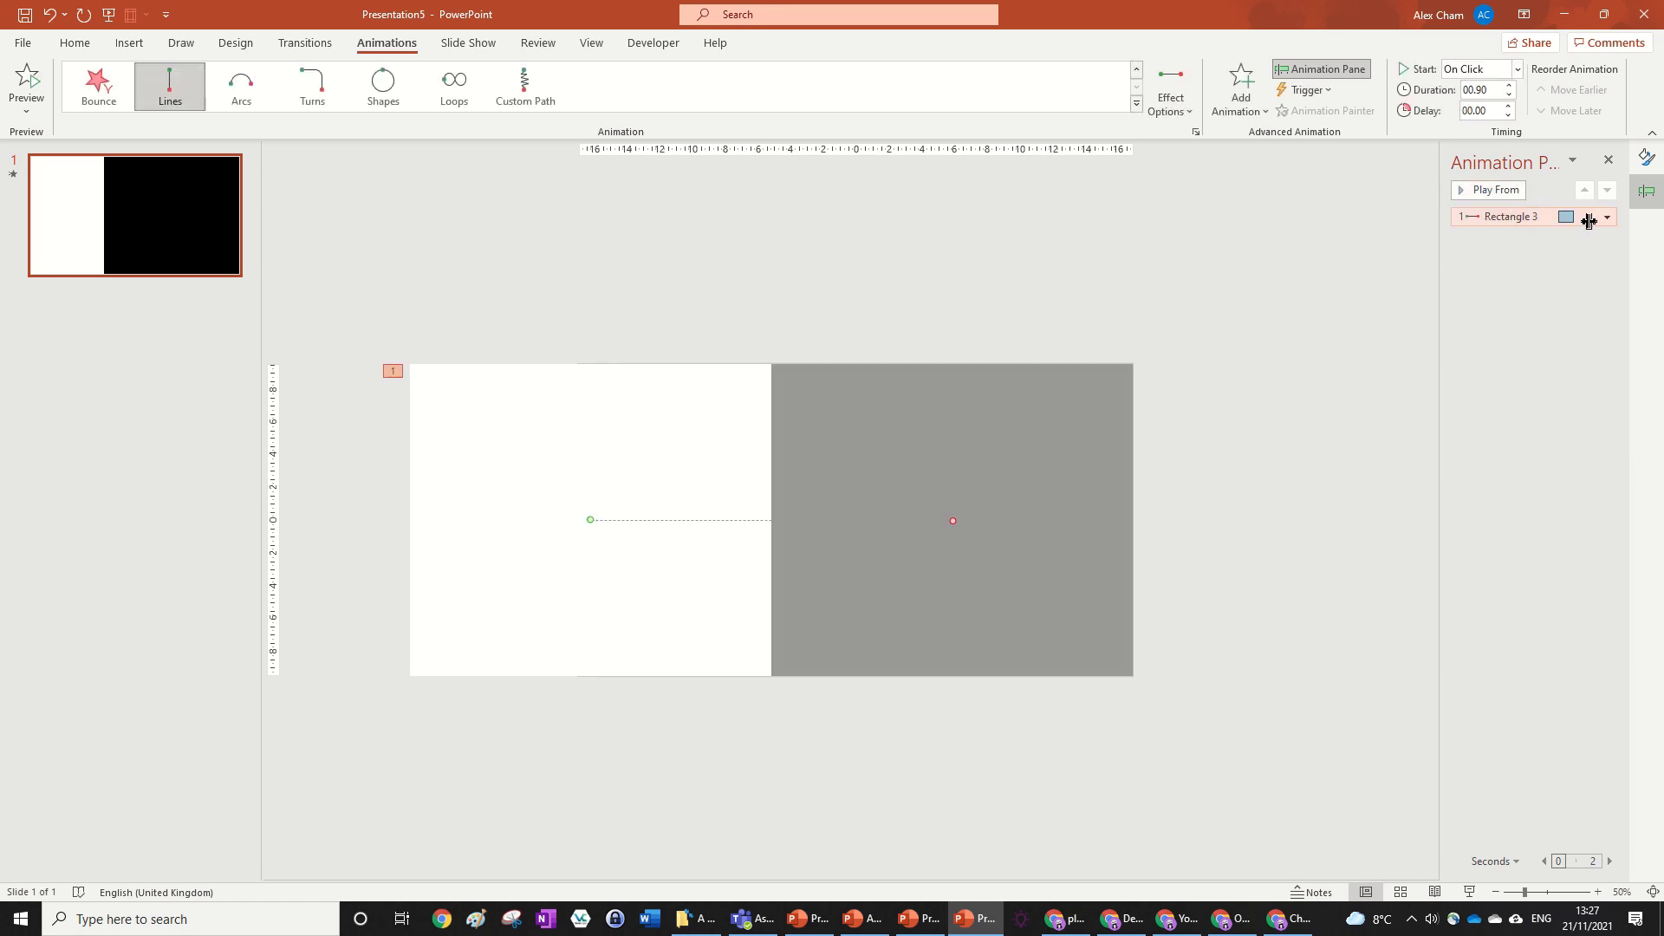
{"action": "left_click", "coordinate": [1608, 220]}
{"action": "left_click", "coordinate": [1237, 236]}
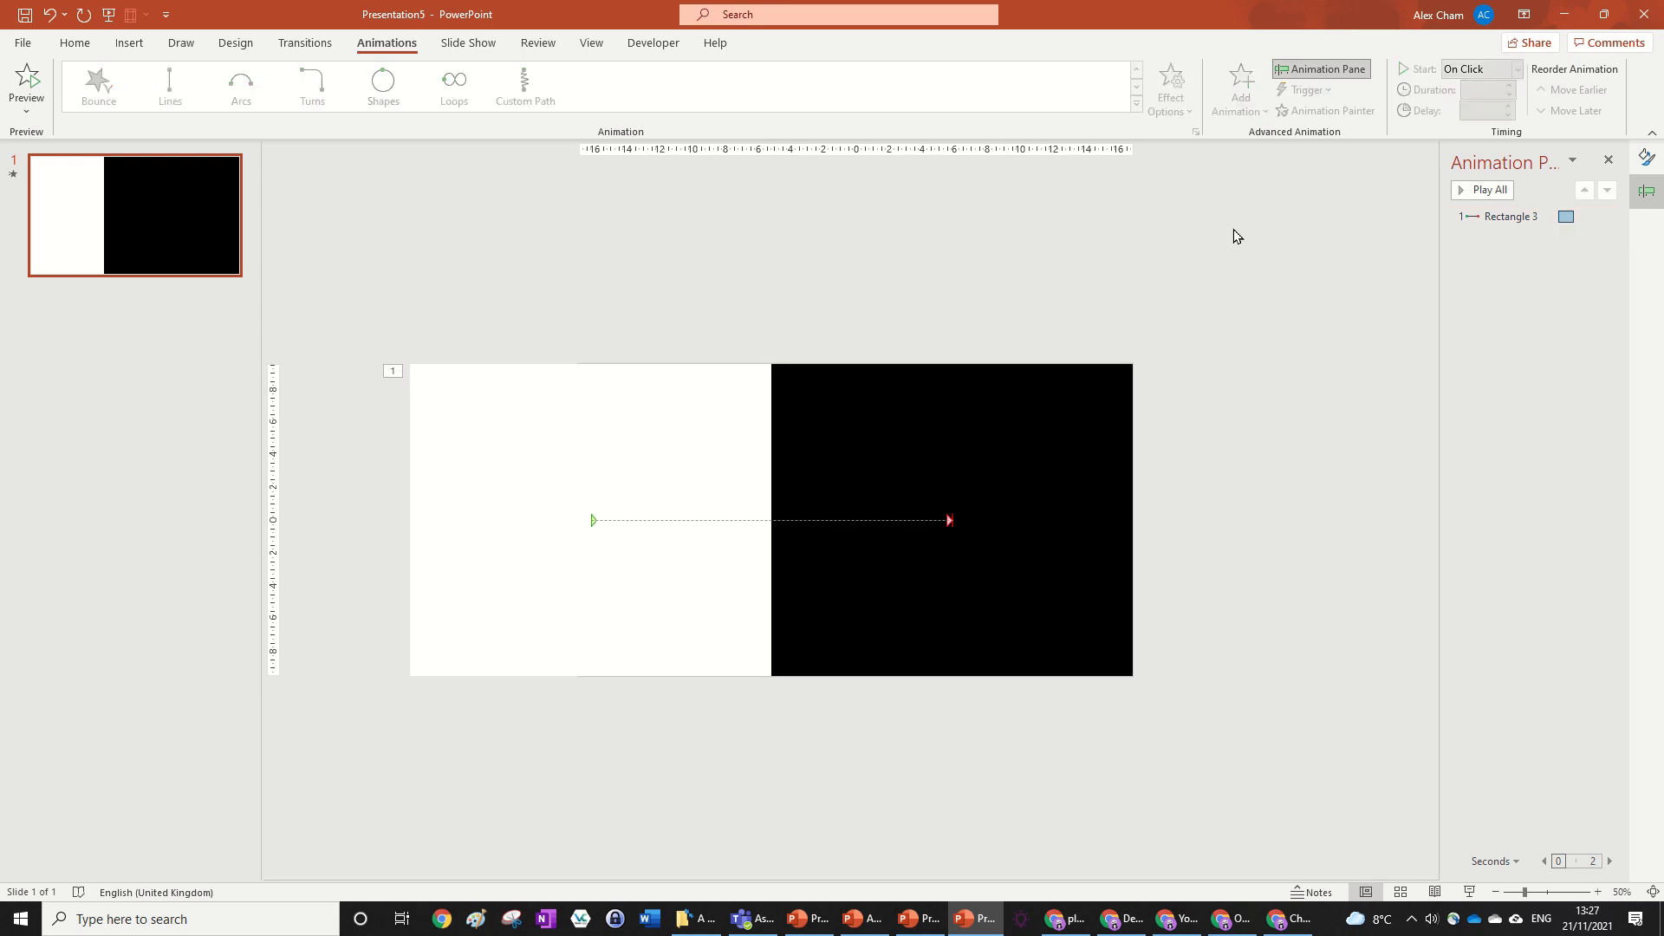
Step: Show the Slide Show tab's controls for presenting from the beginning
{"action": "left_click", "coordinate": [479, 47]}
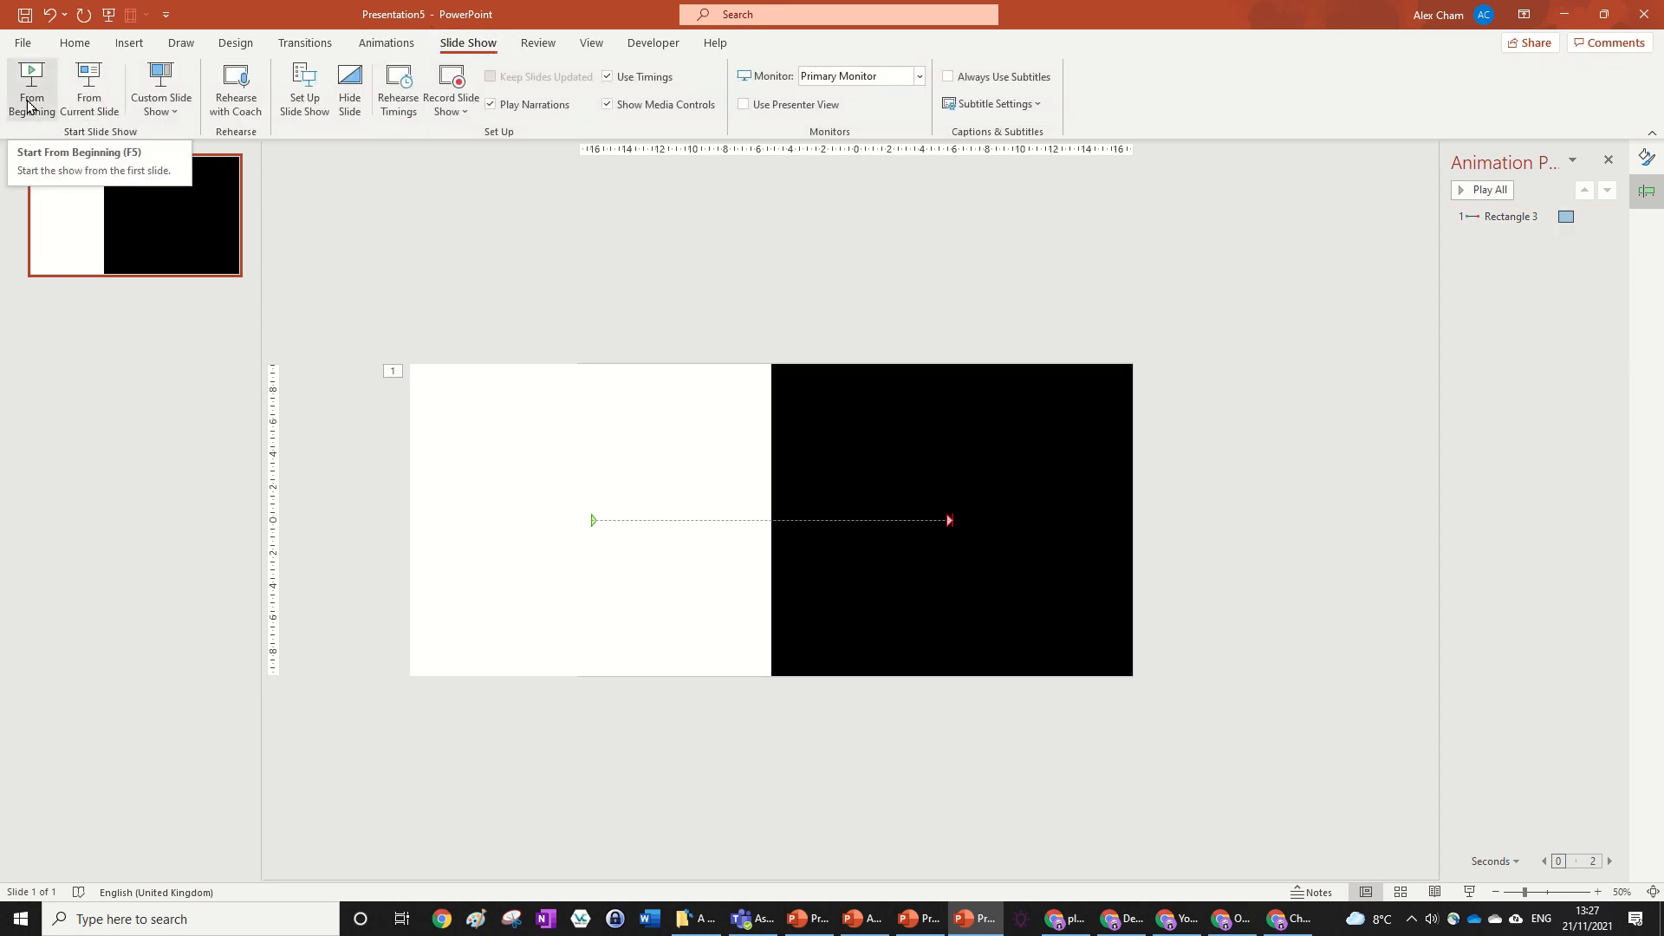